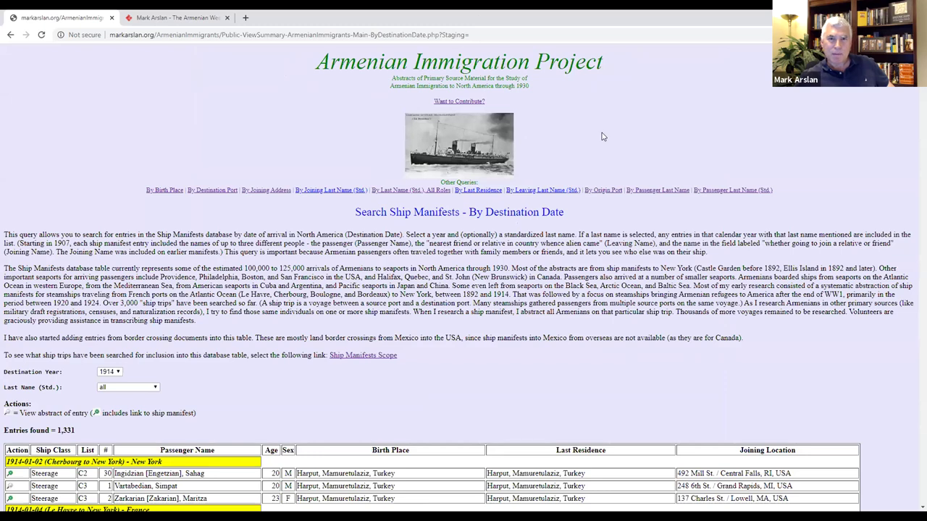
Step: Examine the 1914 ship manifest entries by destination date, including the passenger list columns and the entries that link to a manifest
scroll(598, 138, "down", 1)
scroll(599, 138, "up", 1)
scroll(540, 235, "down", 1)
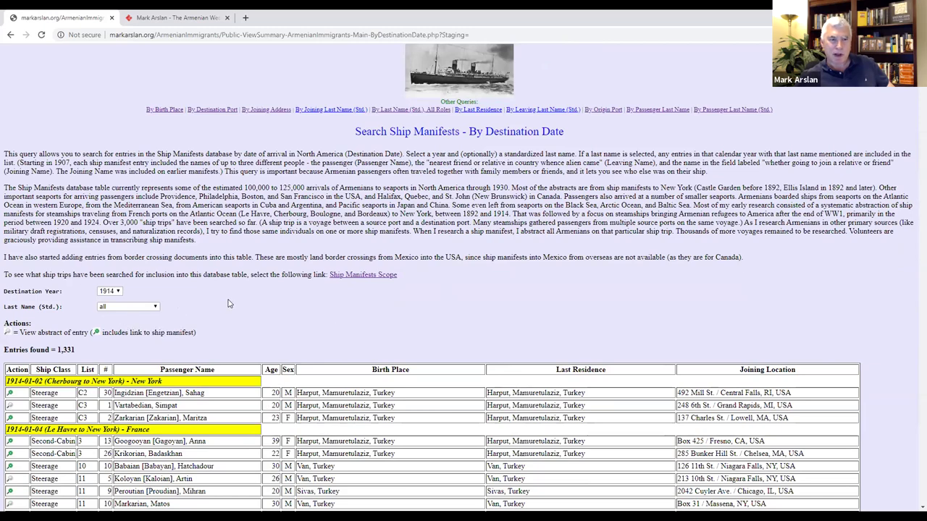
scroll(123, 329, "down", 2)
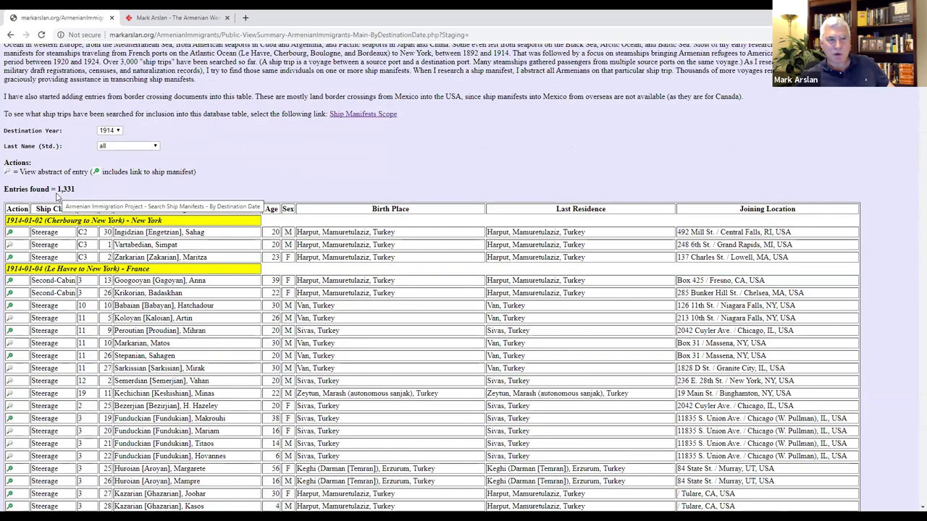
scroll(212, 232, "down", 1)
scroll(212, 233, "down", 5)
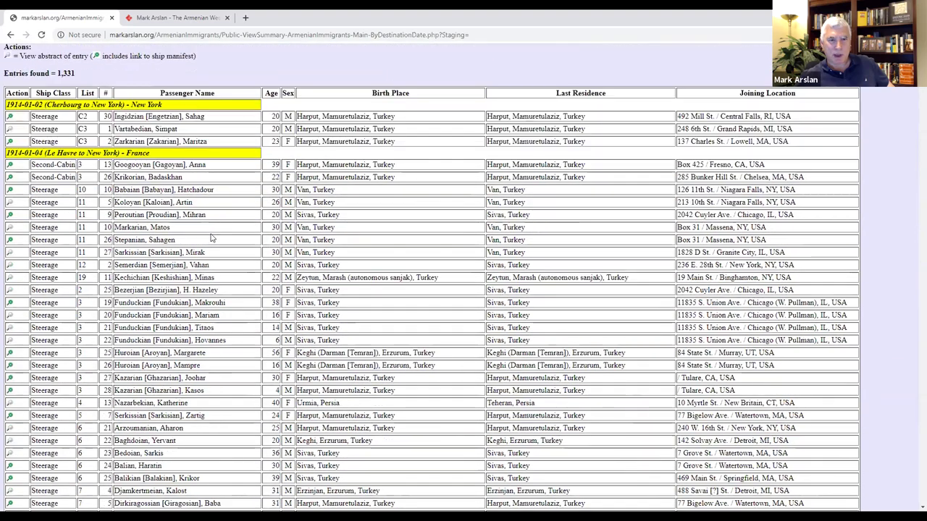
scroll(218, 264, "up", 5)
scroll(217, 264, "down", 2)
scroll(218, 264, "up", 2)
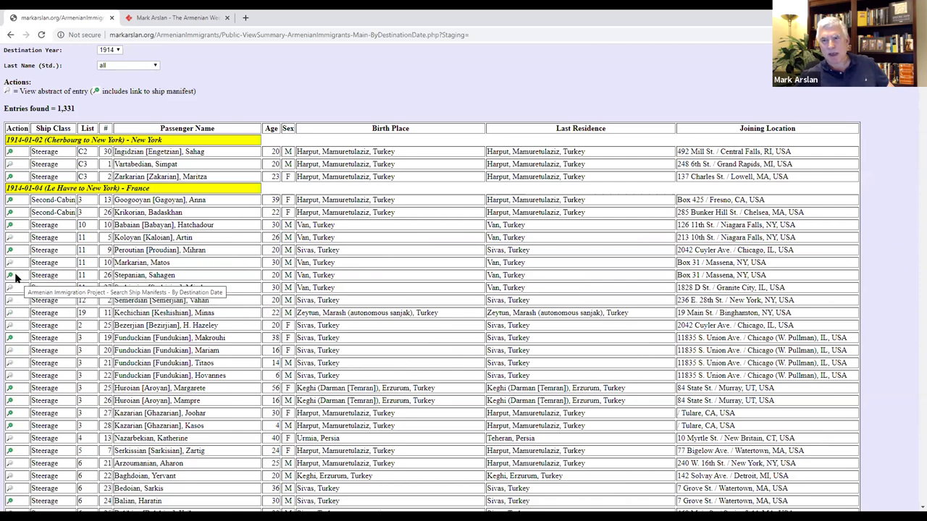
scroll(15, 278, "down", 3)
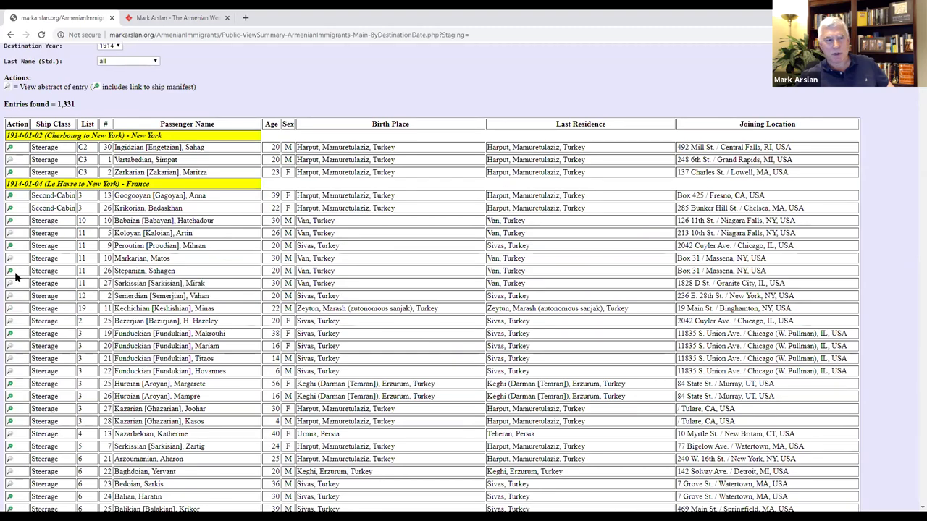
scroll(126, 272, "up", 5)
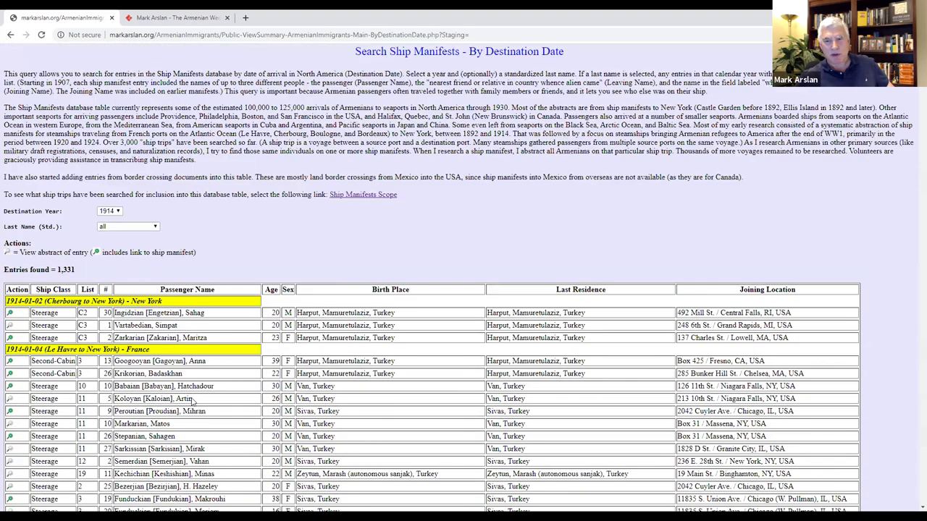
scroll(15, 369, "down", 2)
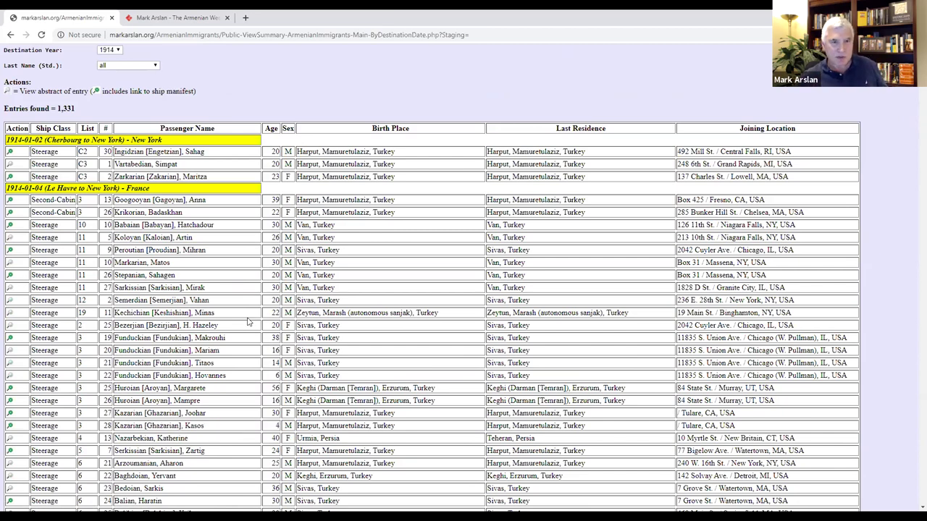
Step: Set the destination year of the ship manifest query to 1920, keeping all last names
scroll(247, 322, "up", 3)
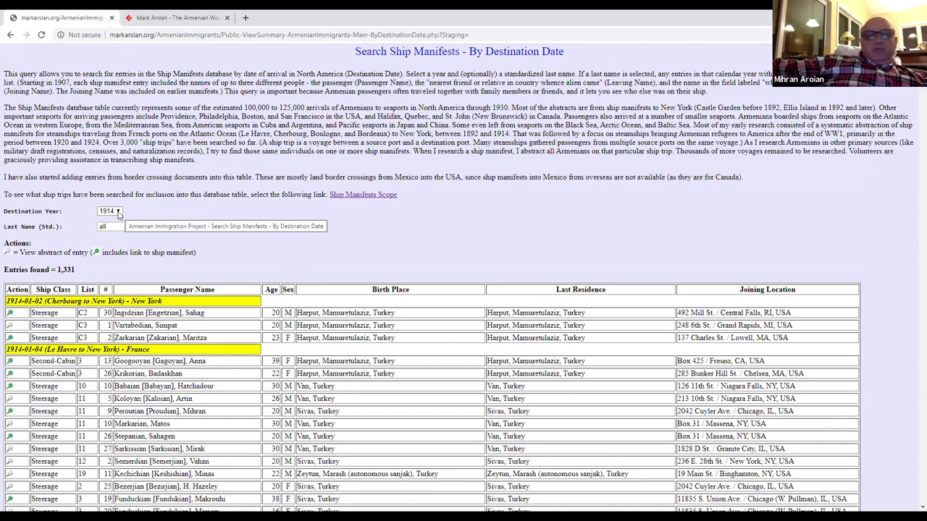
left_click(118, 212)
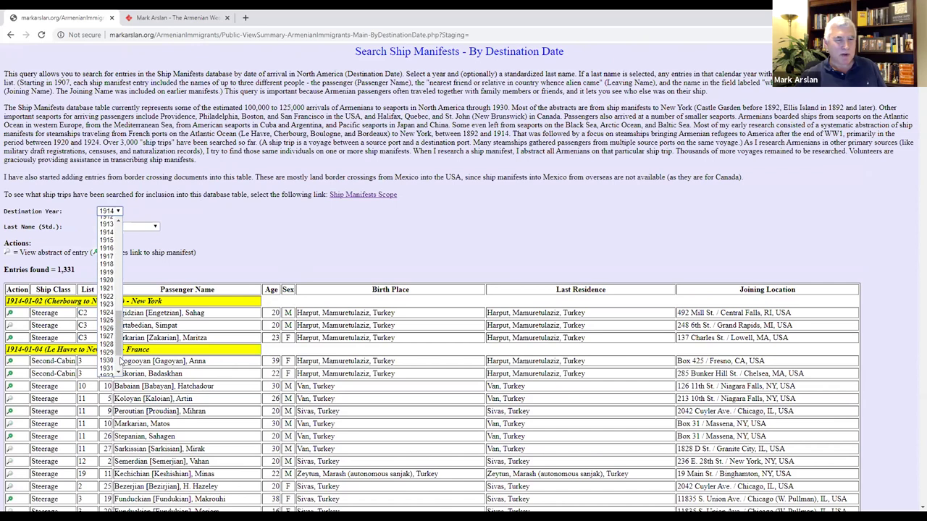
left_click(110, 280)
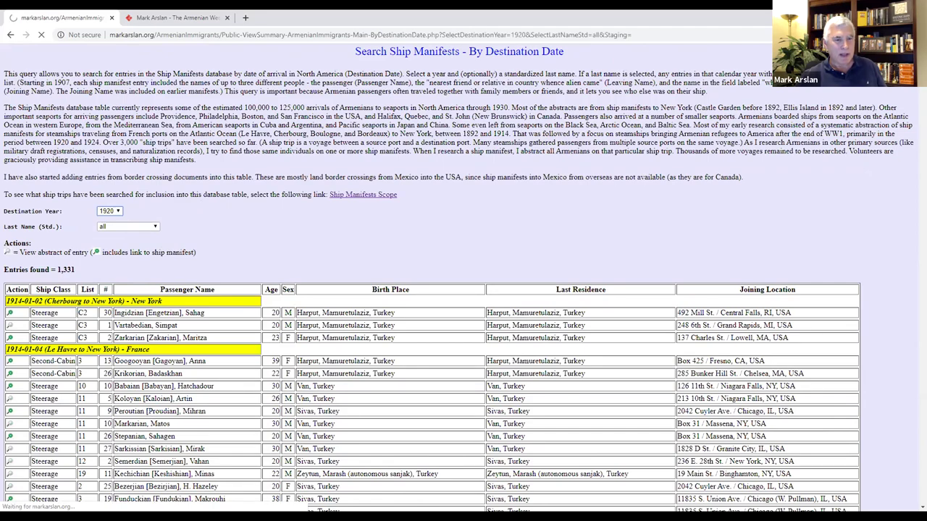
scroll(212, 329, "down", 2)
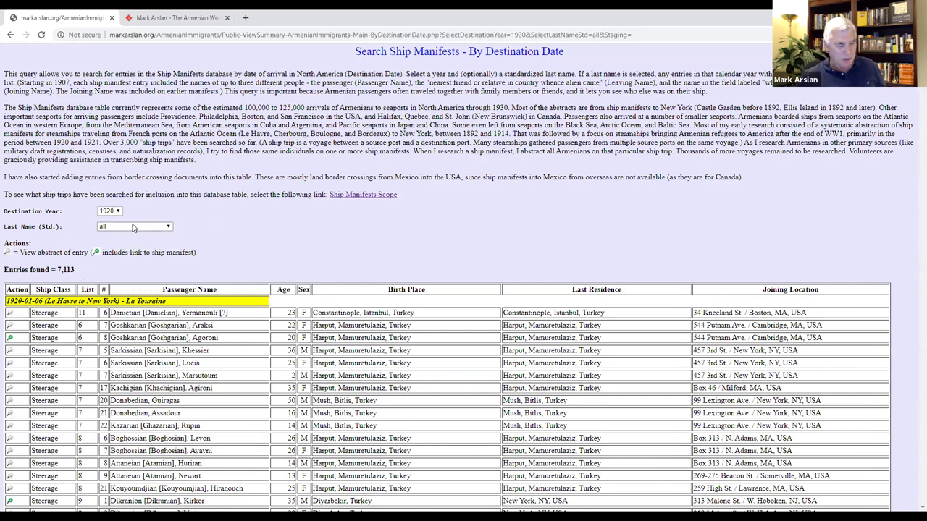
Step: Filter the 1920 ship manifest entries by the wanted standardized last name beginning with "Ars"
left_click(169, 230)
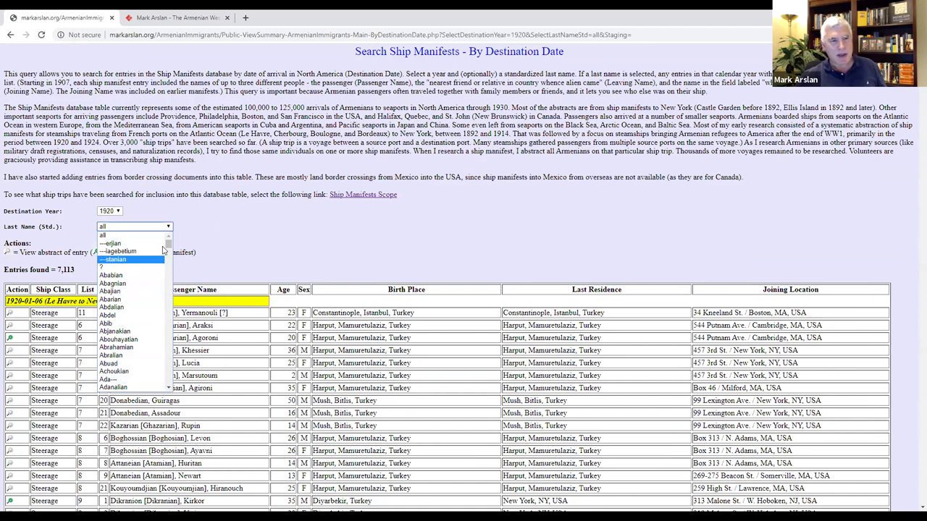
mouse_move(169, 244)
left_mouse_down()
mouse_move(168, 330)
mouse_move(169, 246)
left_mouse_up()
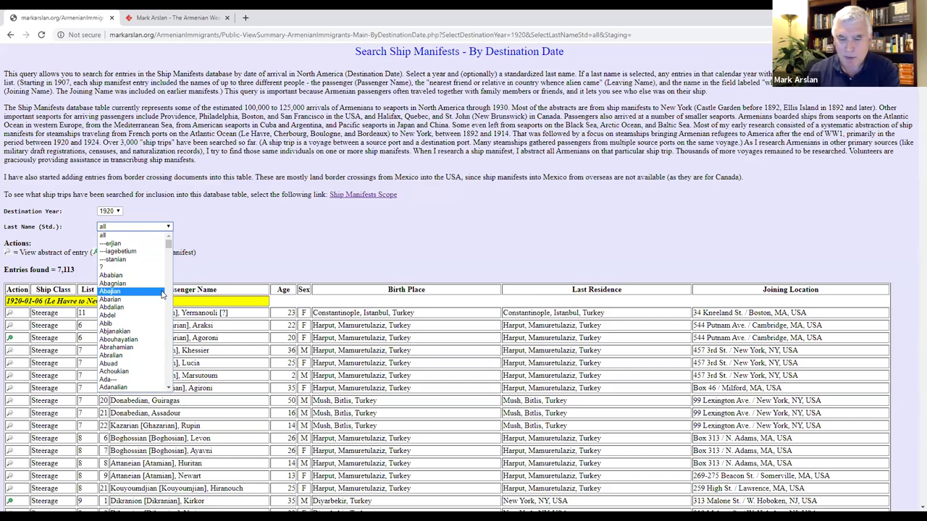
type("ars")
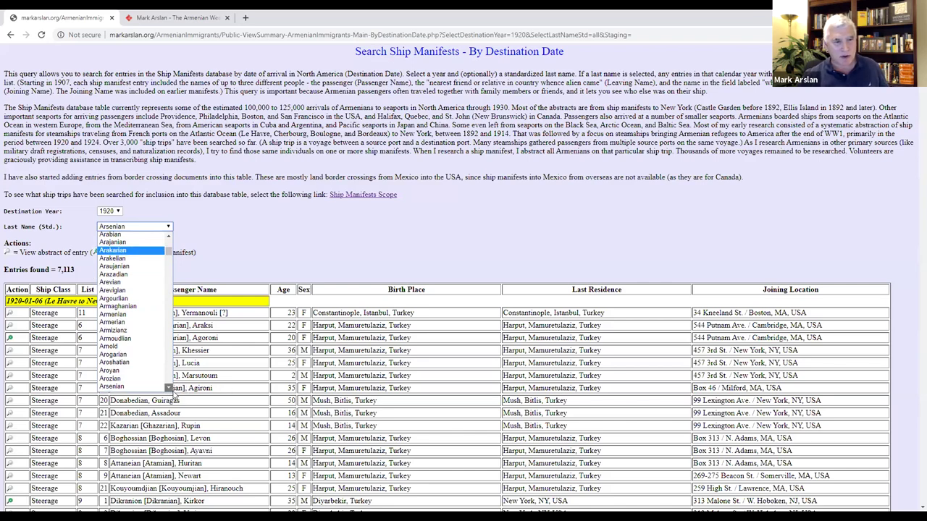
left_click(164, 388)
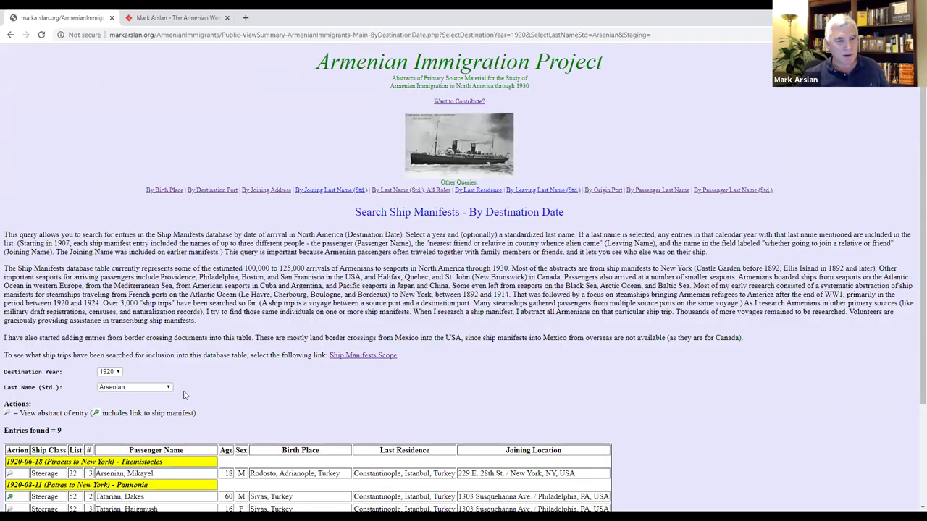
left_click(164, 388)
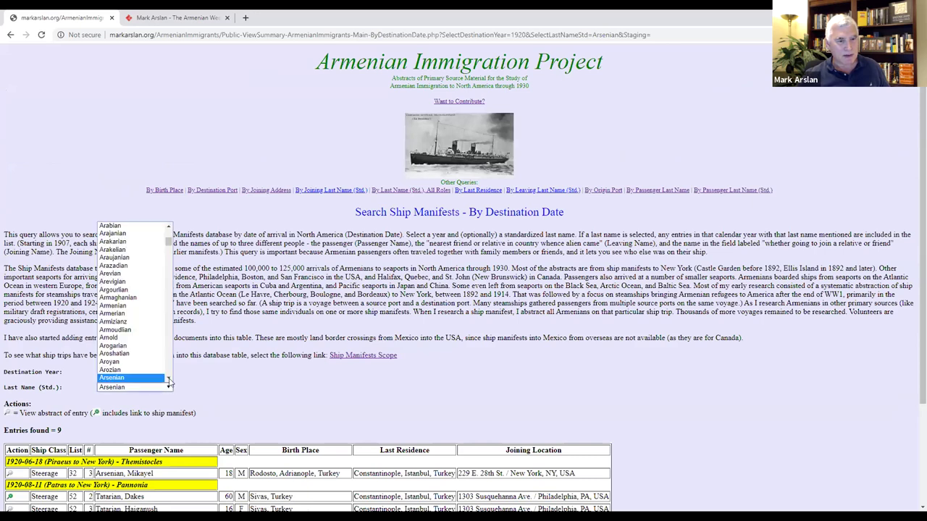
scroll(169, 367, "down", 2)
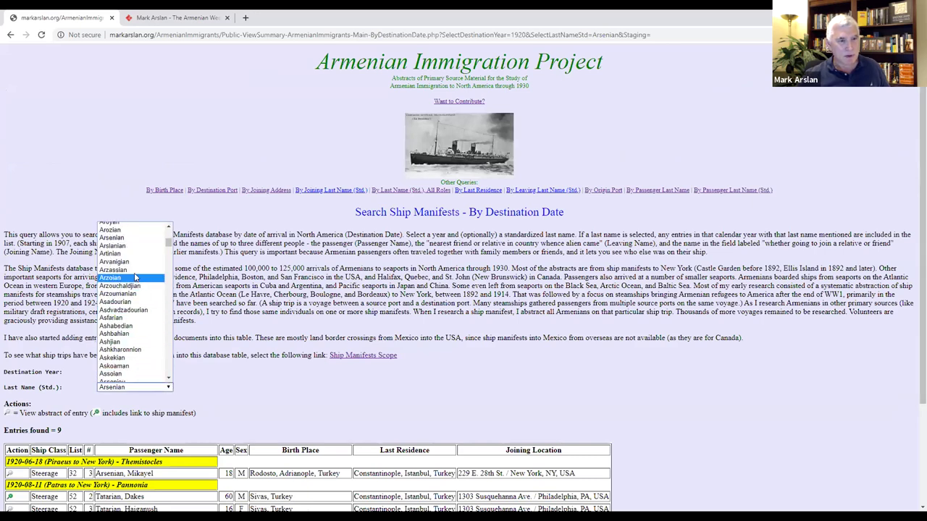
left_click(118, 246)
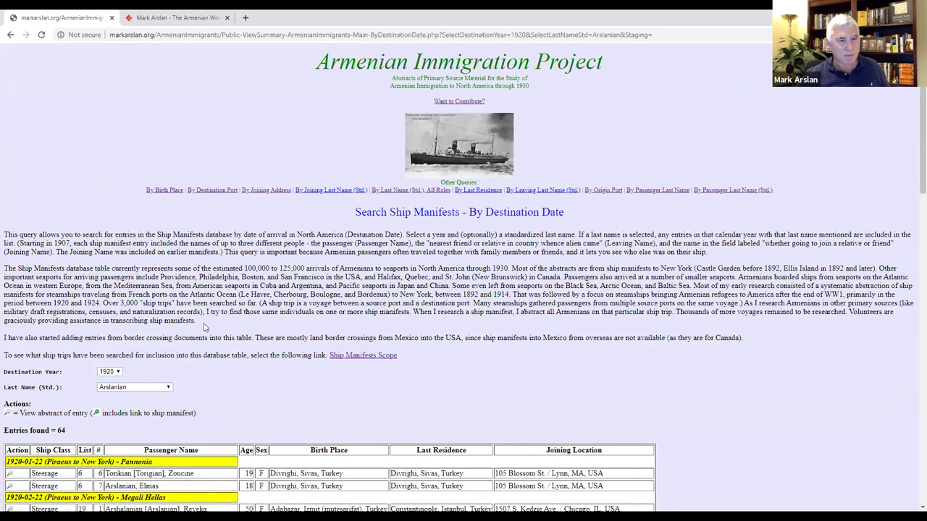
Step: Open the abstract of the first passenger listed under the 1920-10-23 Southampton to New York voyage of the Mauretania
scroll(207, 324, "down", 5)
scroll(248, 188, "up", 2)
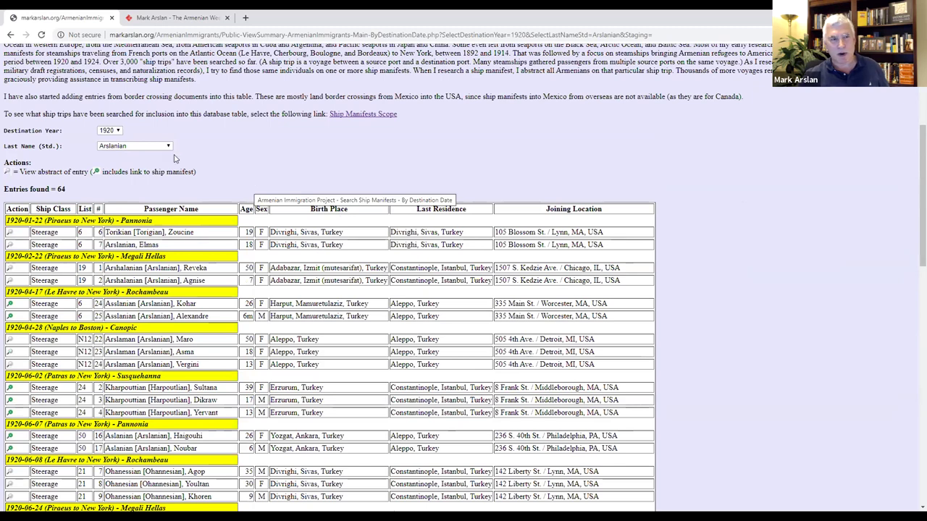
scroll(244, 271, "down", 1)
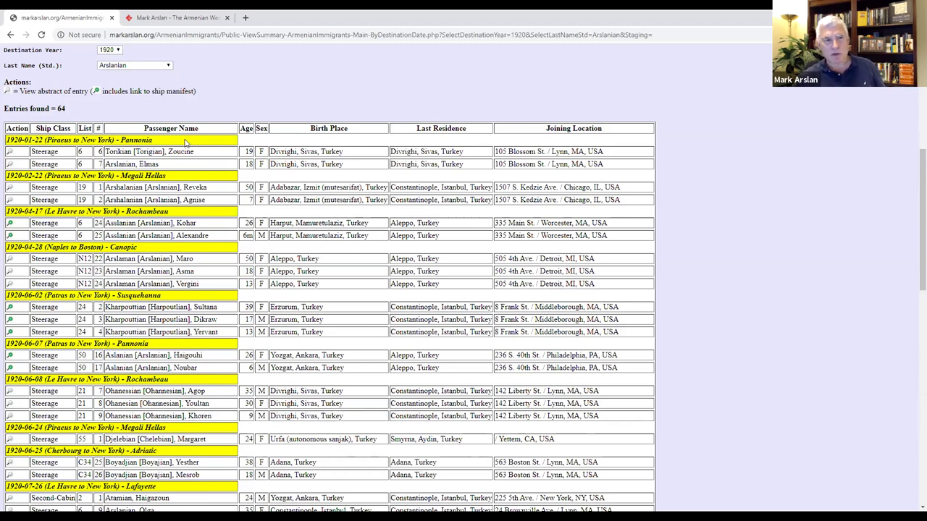
scroll(235, 430, "down", 3)
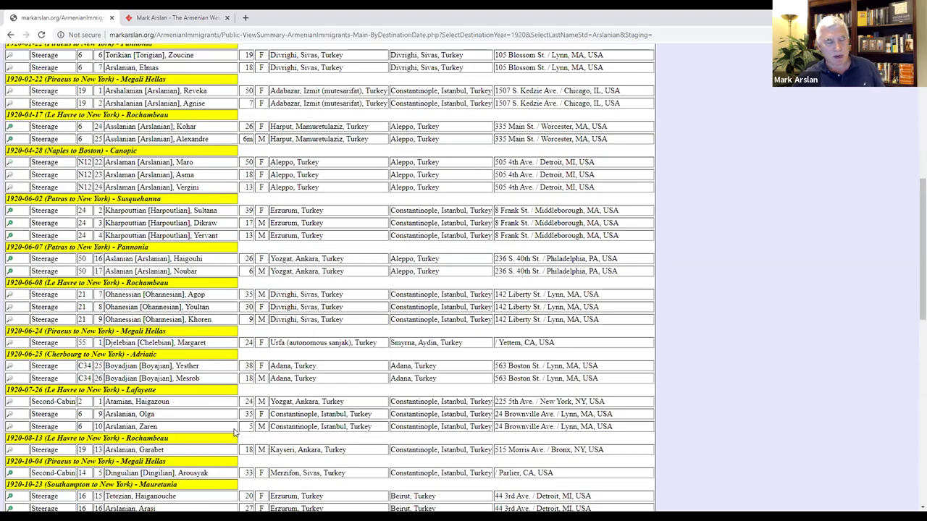
scroll(236, 430, "down", 3)
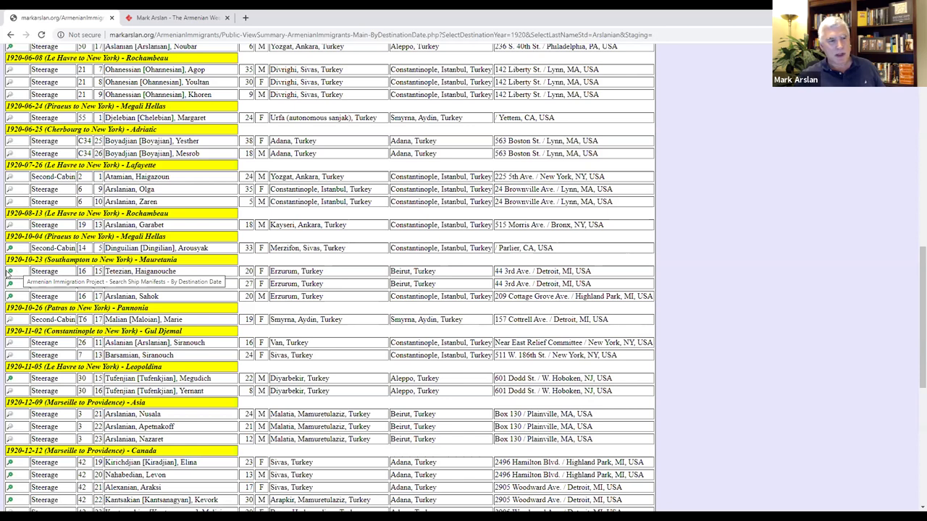
left_click(10, 272)
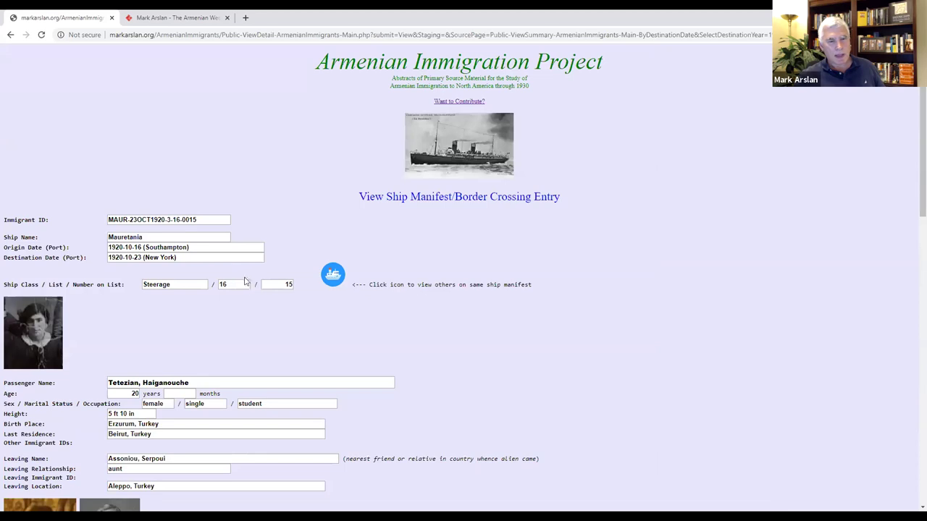
Step: Review the passenger's manifest details, photos, and the leaving and joining contact information
scroll(246, 282, "down", 3)
scroll(248, 284, "up", 2)
scroll(252, 281, "down", 1)
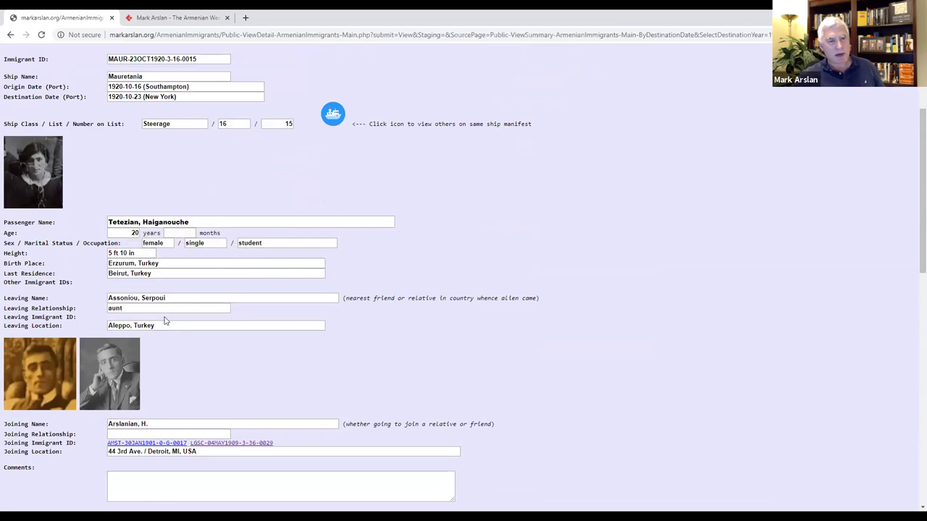
scroll(188, 383, "down", 2)
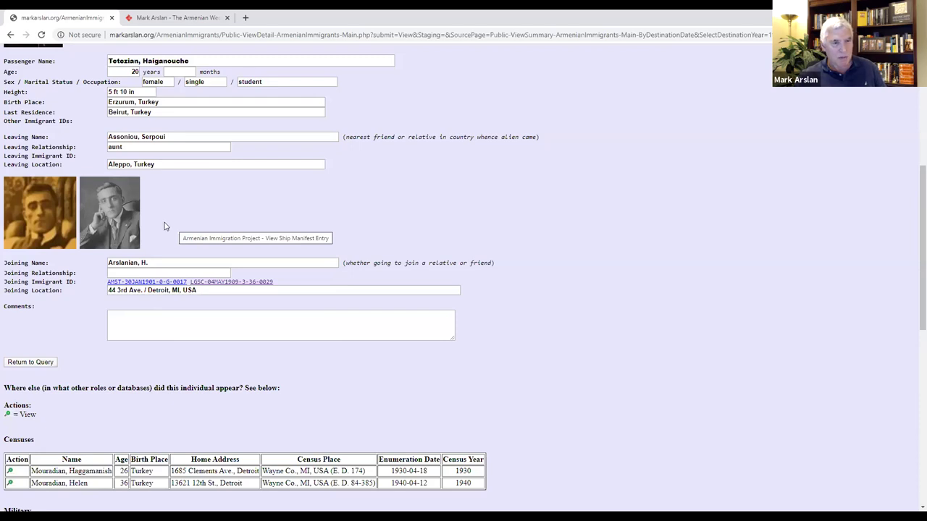
Step: Examine the census, military, naturalization, marriage and death records linked to the same passenger
scroll(167, 289, "down", 3)
scroll(167, 325, "up", 2)
scroll(171, 326, "down", 1)
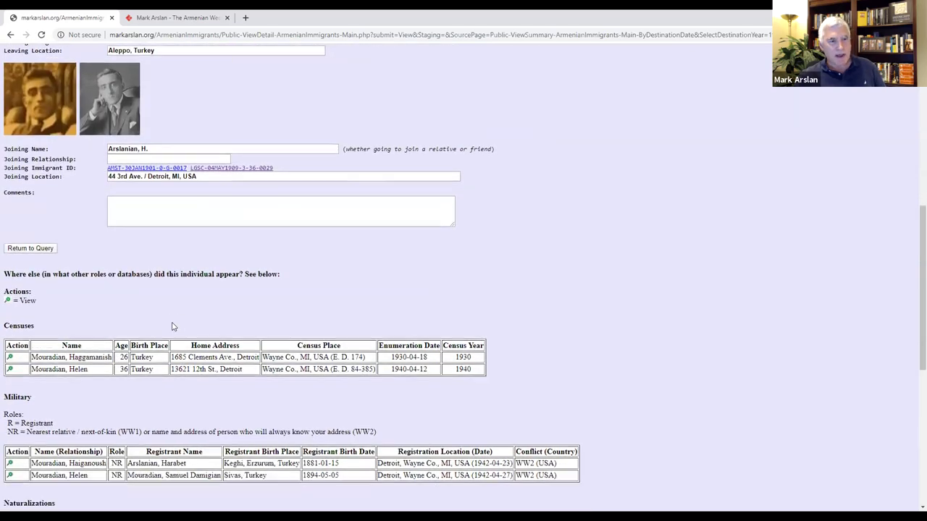
scroll(173, 327, "down", 1)
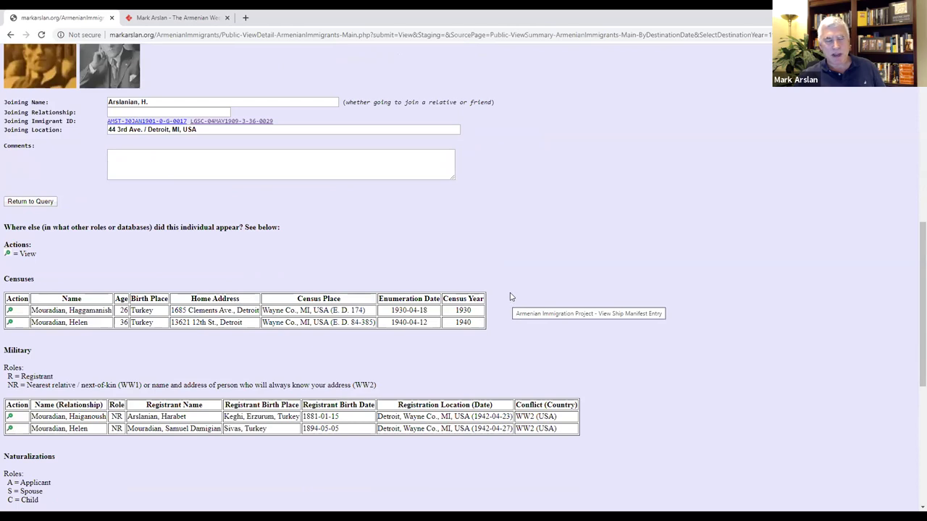
scroll(511, 295, "down", 2)
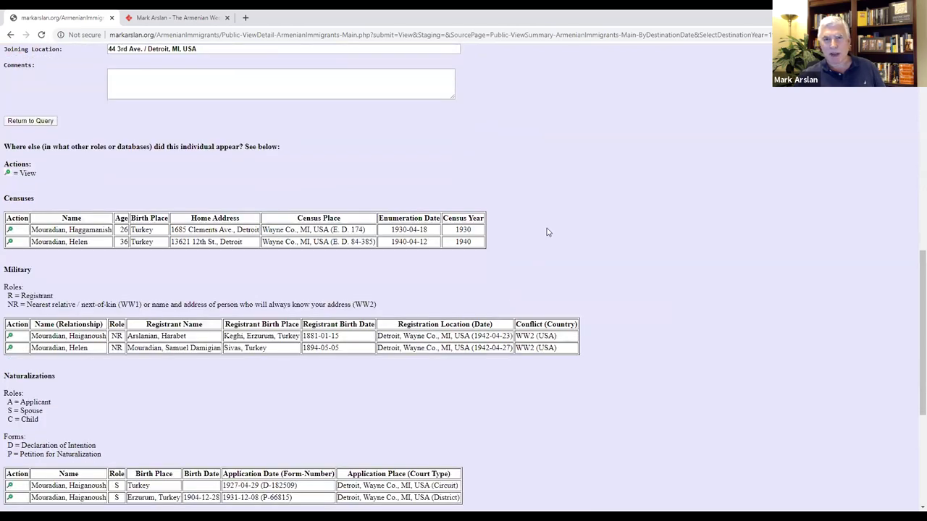
scroll(519, 234, "down", 3)
scroll(519, 234, "down", 1)
scroll(499, 201, "up", 2)
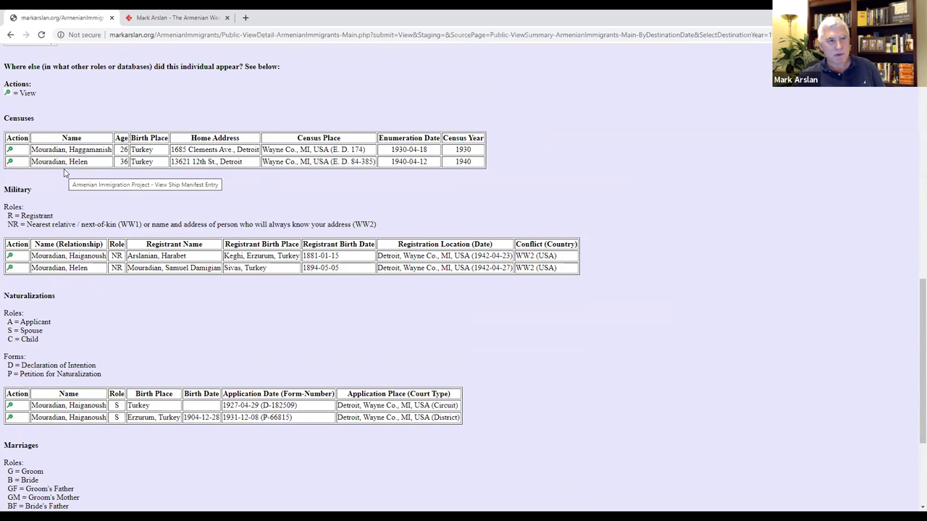
scroll(120, 283, "down", 1)
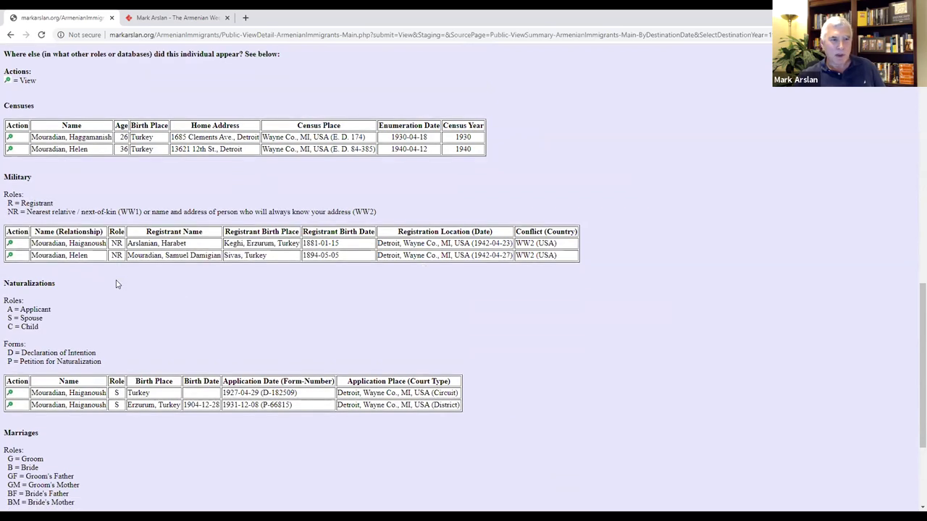
scroll(116, 284, "down", 2)
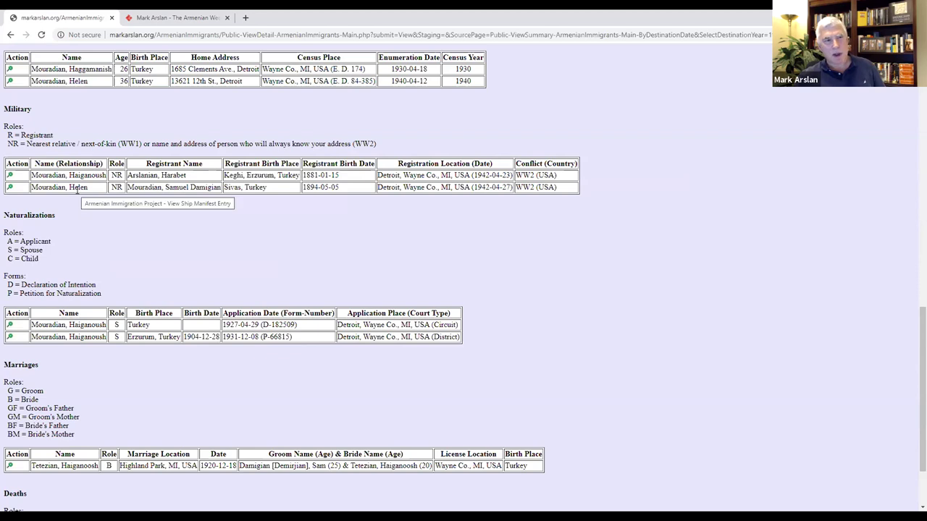
scroll(104, 190, "up", 2)
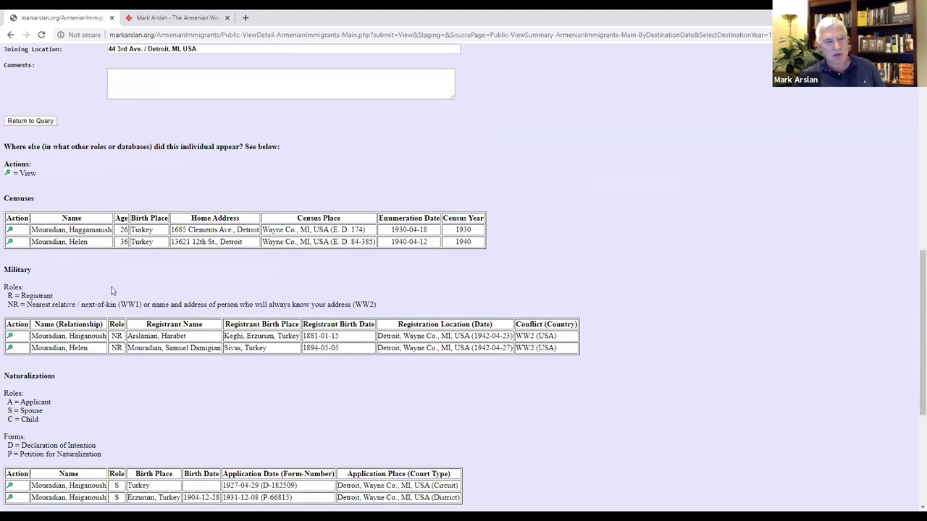
scroll(112, 324, "down", 3)
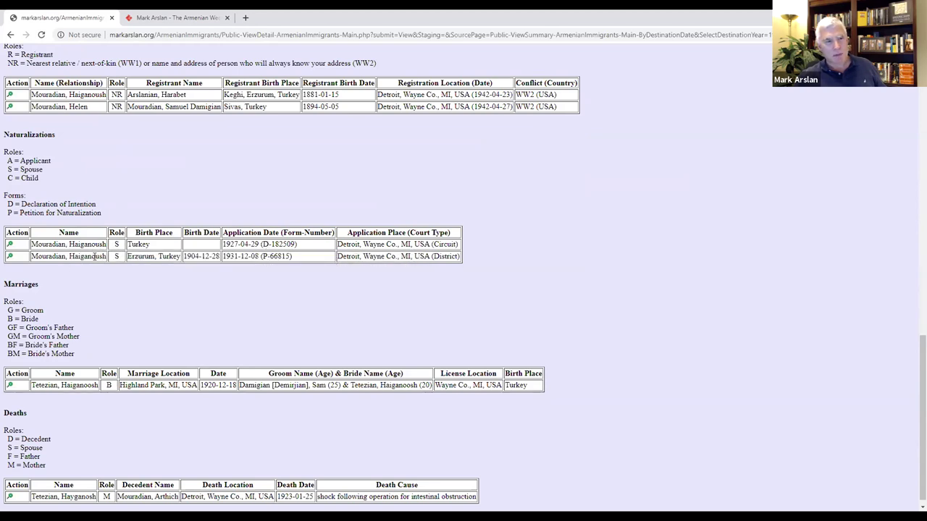
scroll(120, 325, "down", 1)
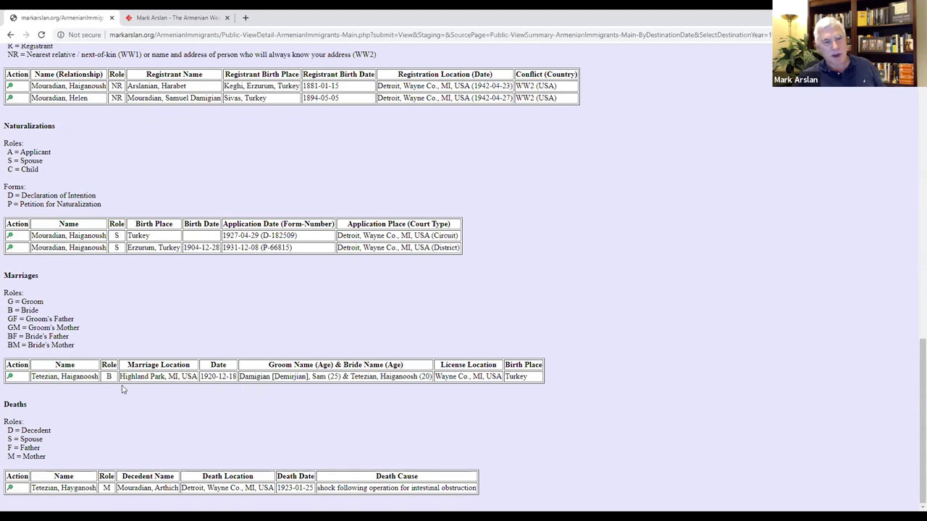
scroll(296, 355, "up", 1)
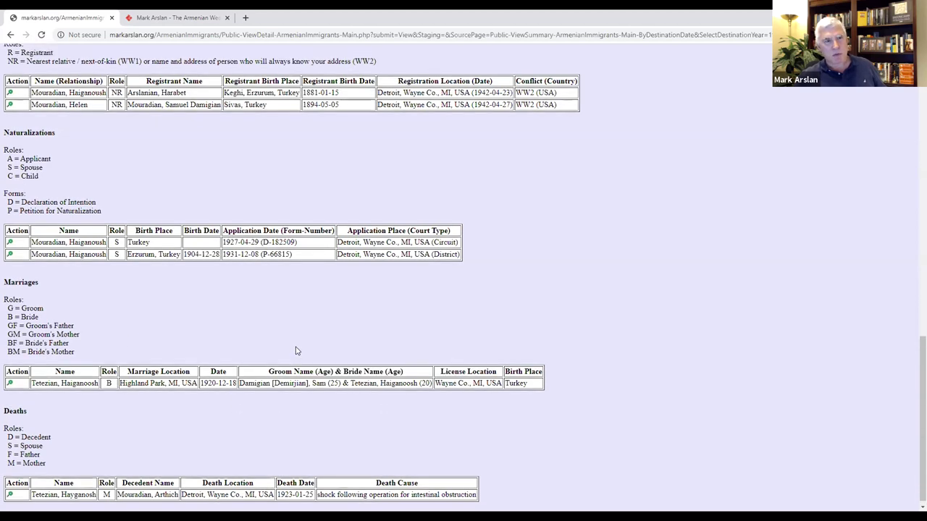
Step: Compare the passenger's ship manifest details with the linked census, military, naturalization, marriage and death records
scroll(295, 351, "up", 10)
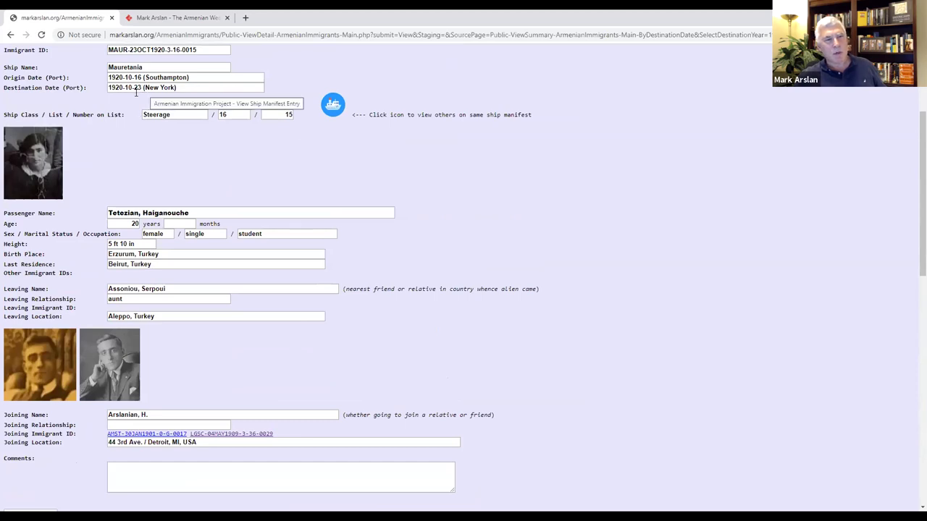
scroll(331, 259, "down", 5)
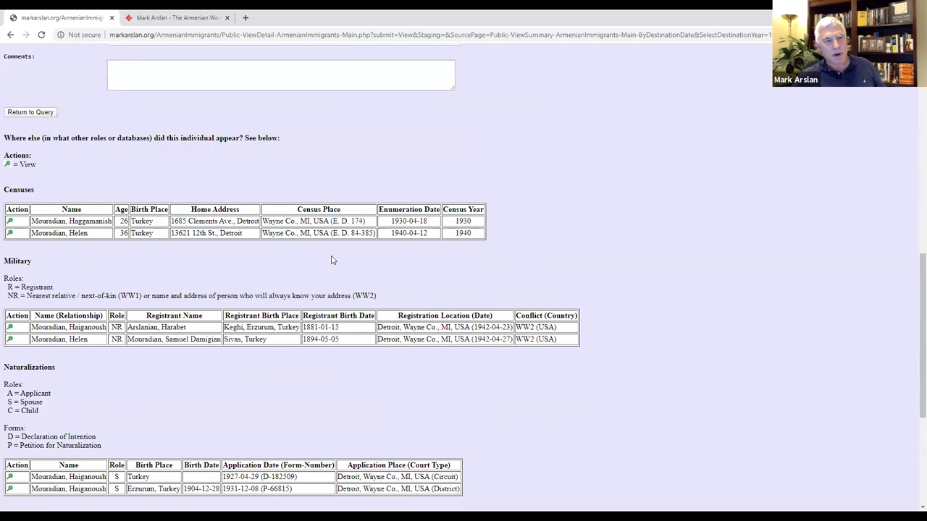
scroll(144, 461, "down", 3)
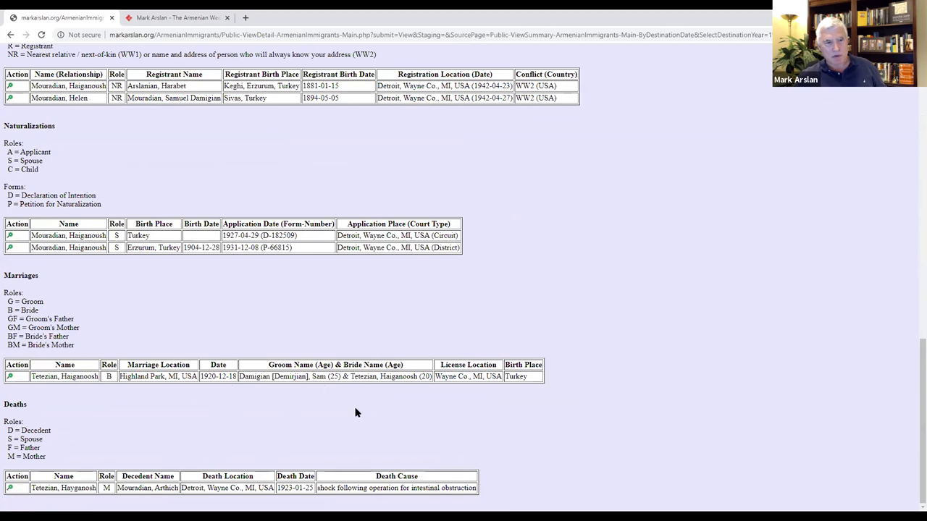
scroll(347, 410, "up", 3)
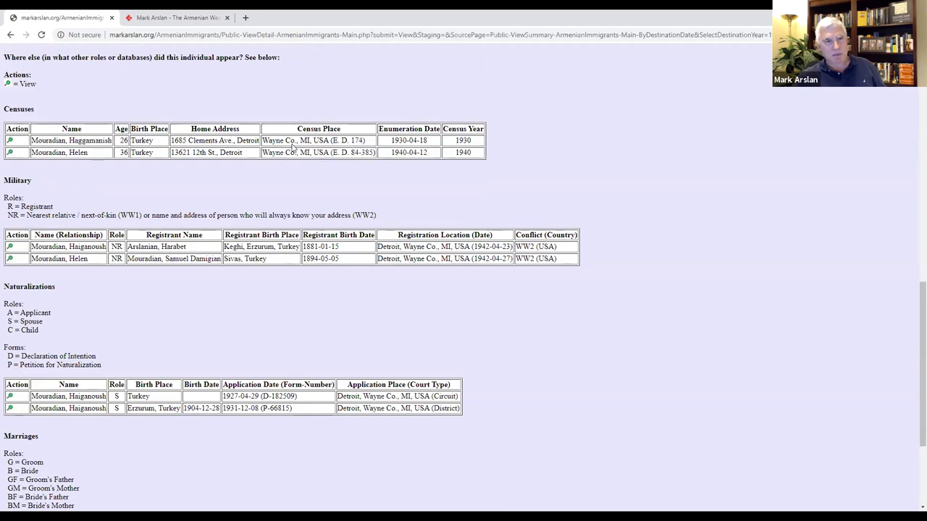
scroll(391, 391, "down", 1)
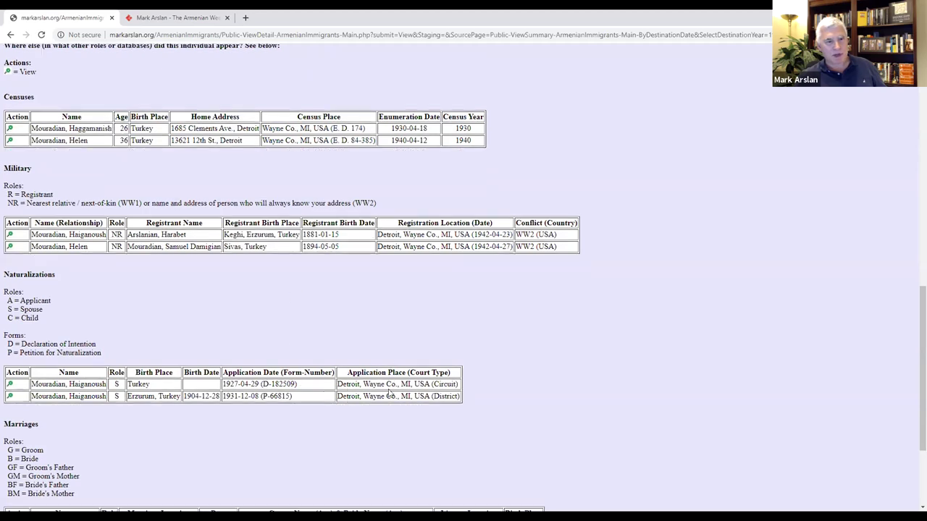
scroll(389, 393, "down", 3)
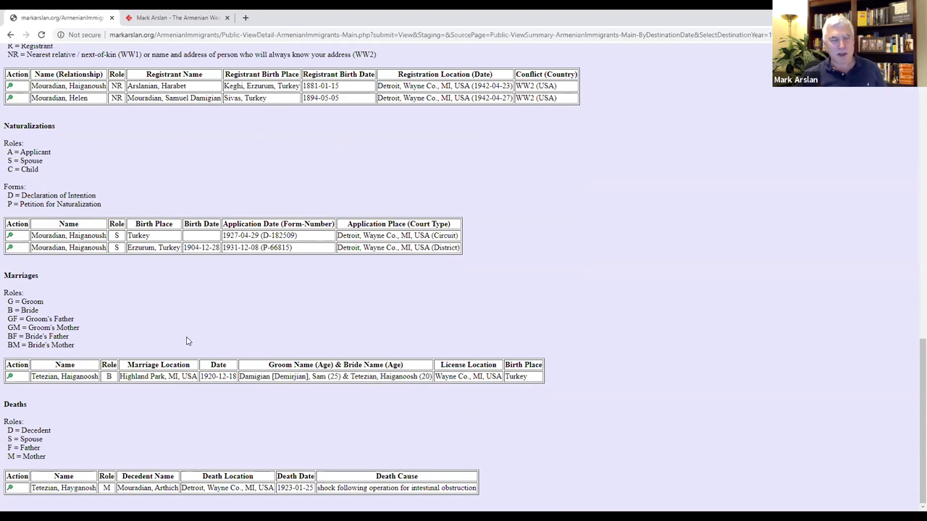
scroll(185, 360, "up", 3)
scroll(254, 362, "down", 2)
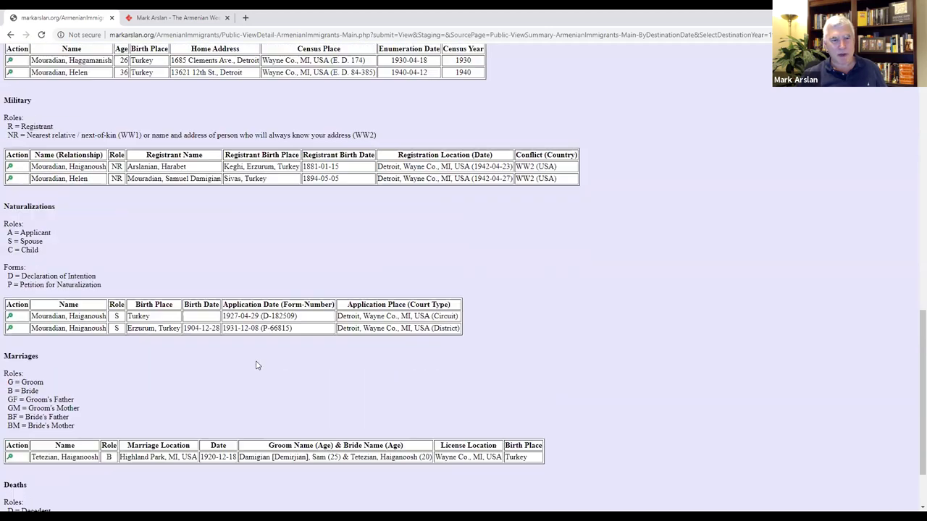
scroll(268, 366, "up", 3)
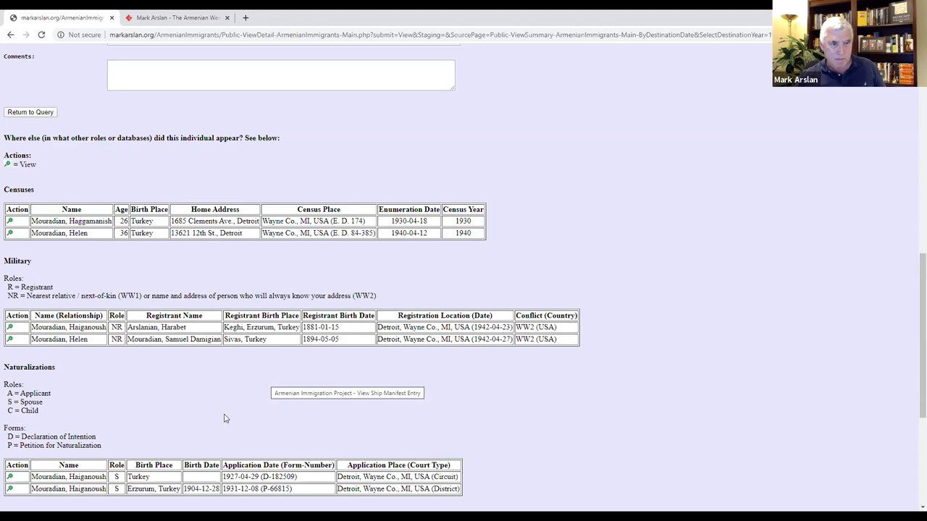
scroll(224, 418, "down", 4)
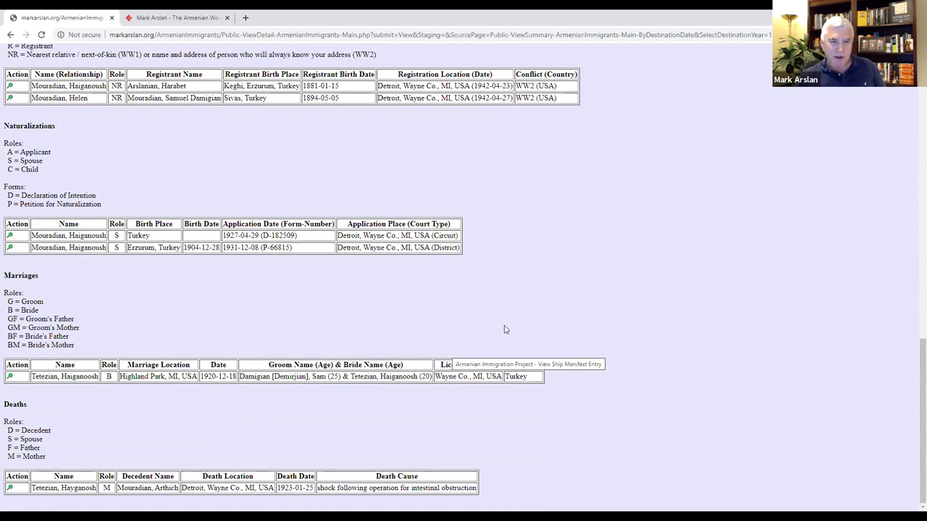
scroll(510, 329, "up", 7)
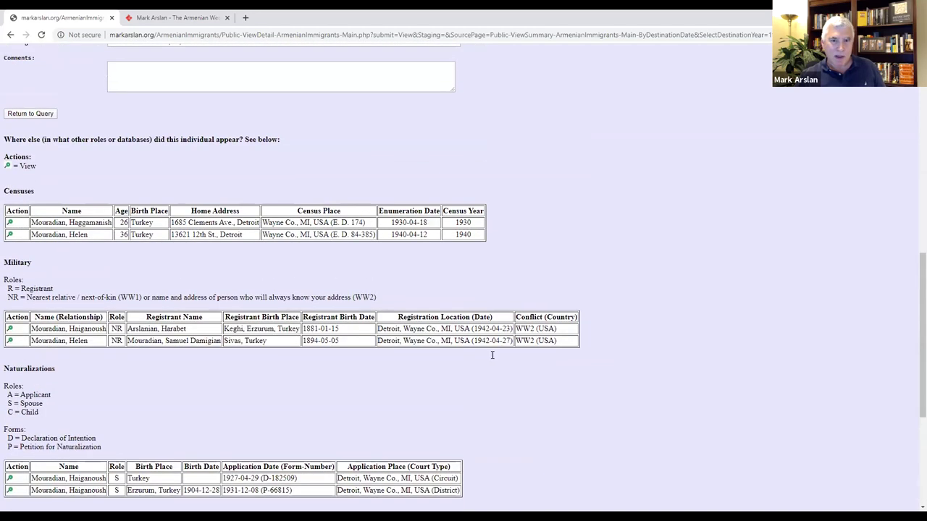
scroll(570, 318, "up", 4)
scroll(557, 326, "down", 2)
scroll(557, 330, "up", 1)
scroll(554, 329, "up", 1)
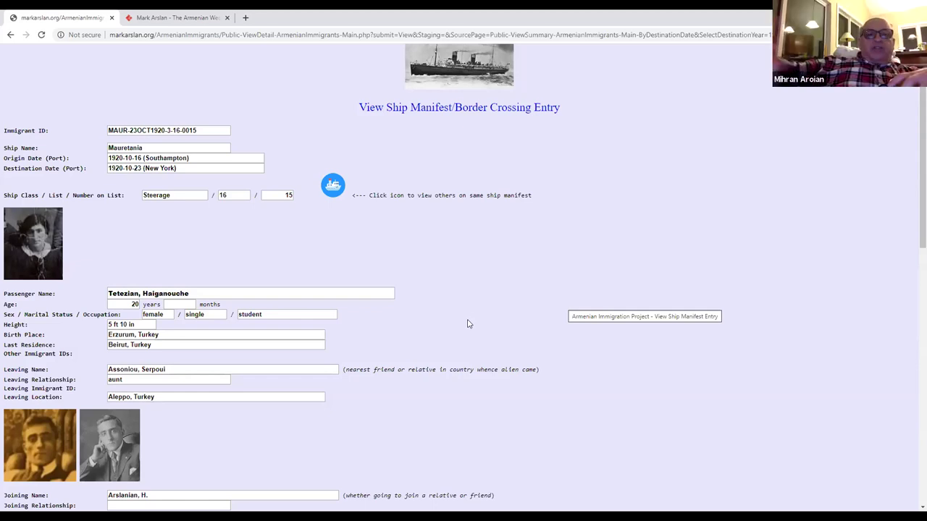
scroll(468, 324, "down", 2)
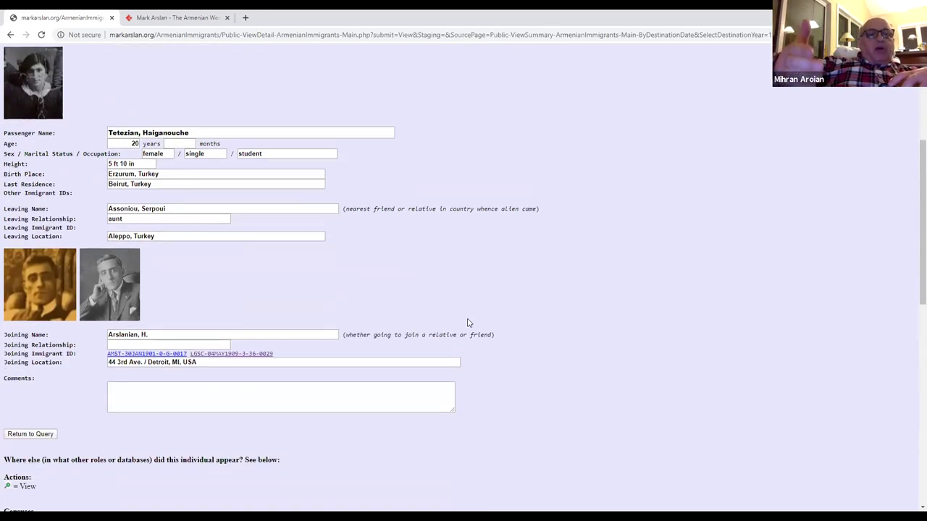
scroll(467, 324, "down", 3)
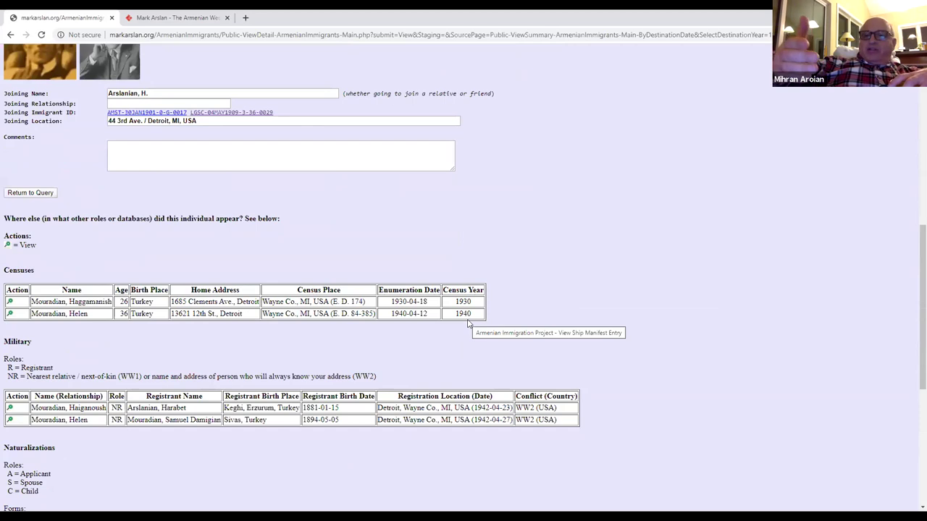
scroll(520, 328, "up", 4)
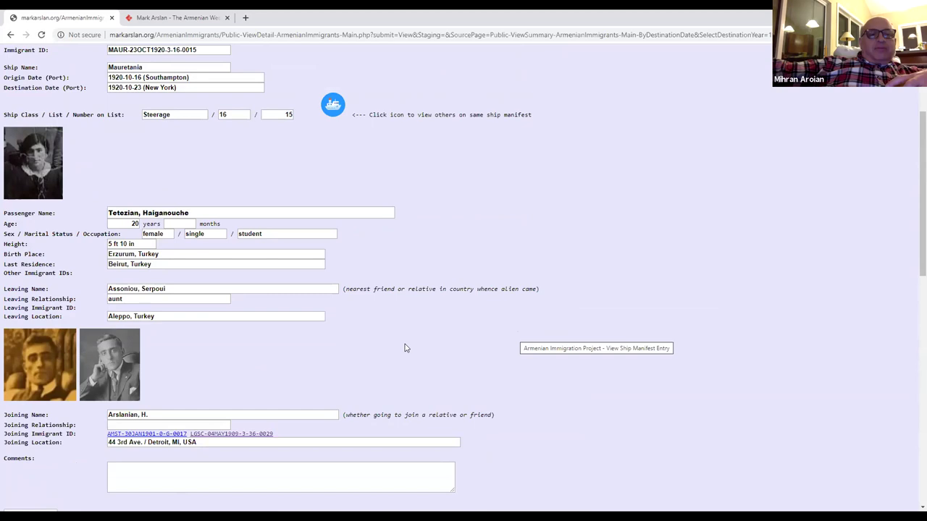
Step: Check the passenger's joining contact against the linked census, military and naturalization records
scroll(406, 349, "down", 1)
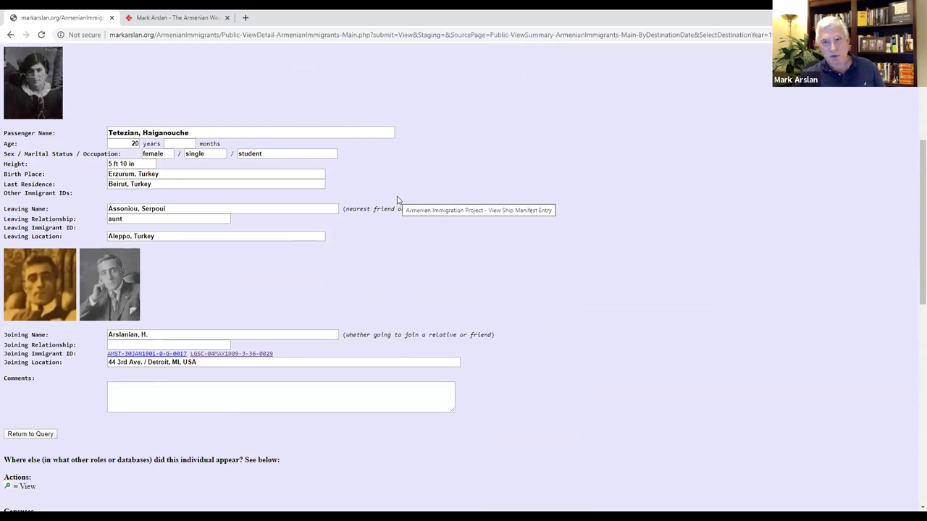
scroll(397, 245, "down", 3)
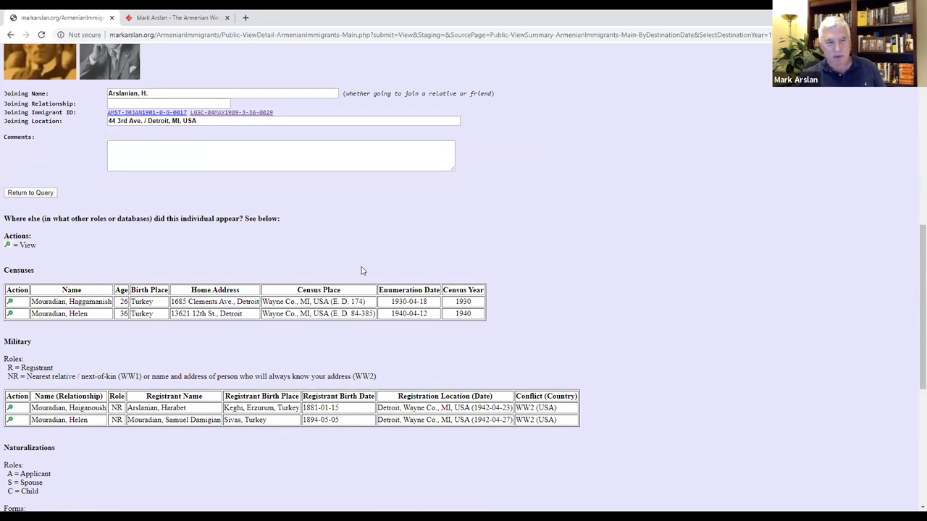
scroll(358, 270, "down", 2)
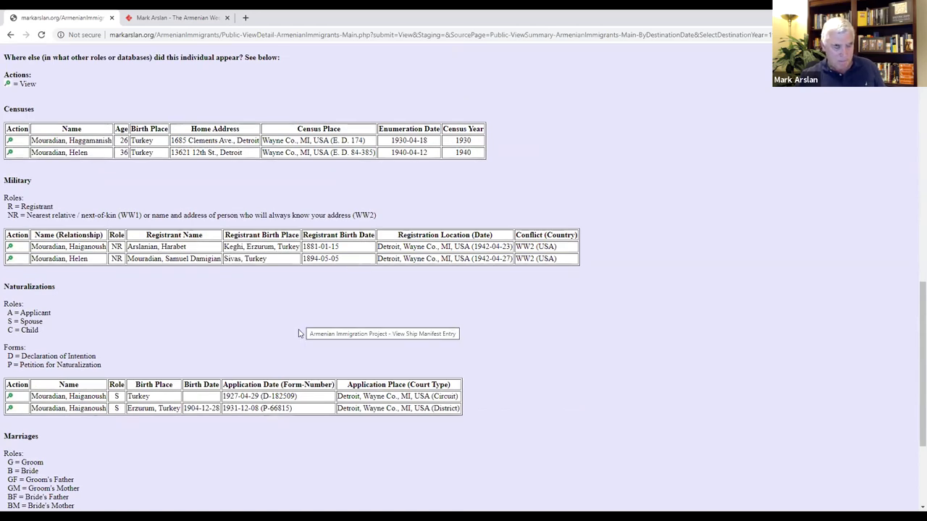
scroll(198, 297, "up", 2)
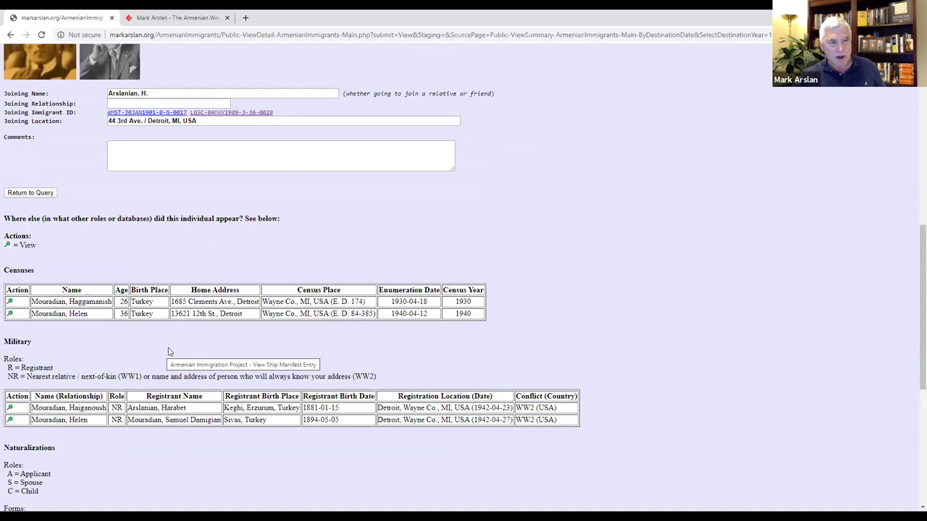
scroll(165, 354, "down", 3)
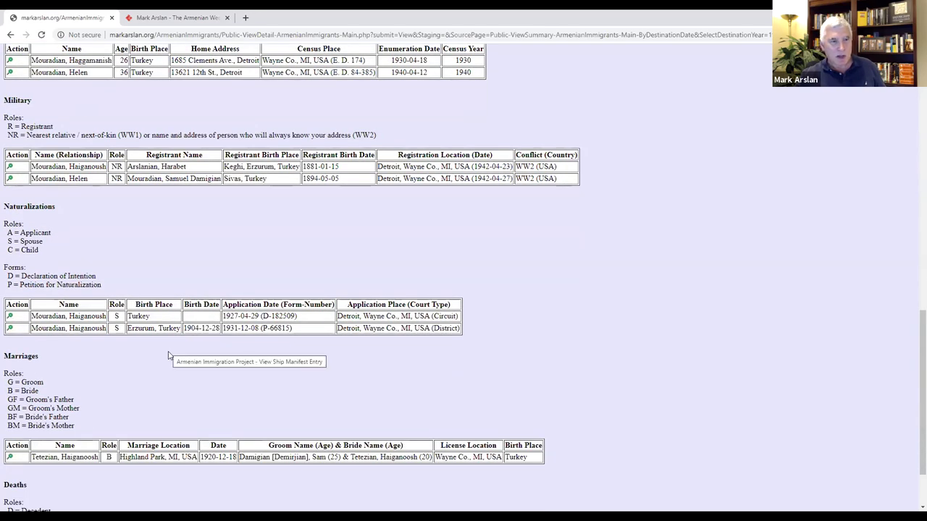
Step: Open the May 1909 manifest entry linked as the joining immigrant of the 1920 passenger
scroll(167, 354, "up", 2)
scroll(171, 292, "up", 4)
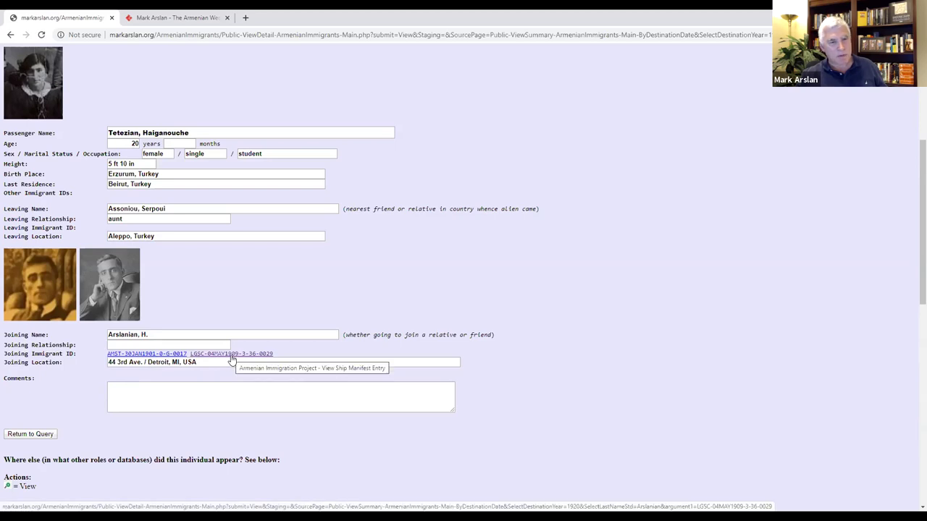
left_click(232, 355)
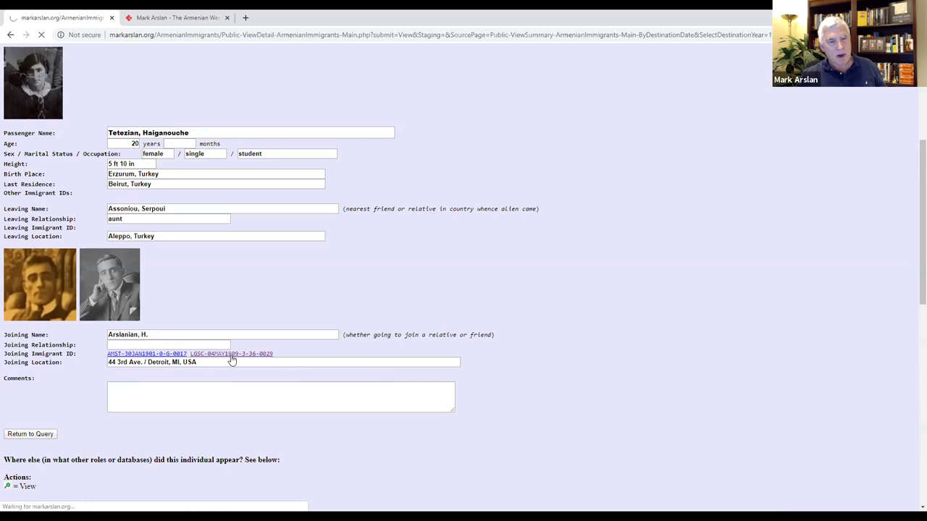
Step: Review the joining relative's manifest details, comments, and the other ship manifests in which he is named
scroll(344, 329, "down", 3)
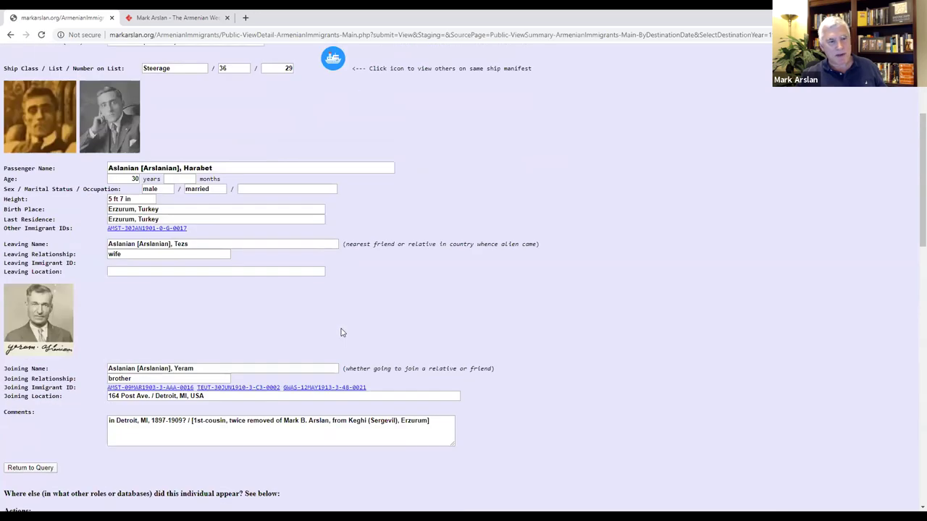
scroll(312, 172, "up", 1)
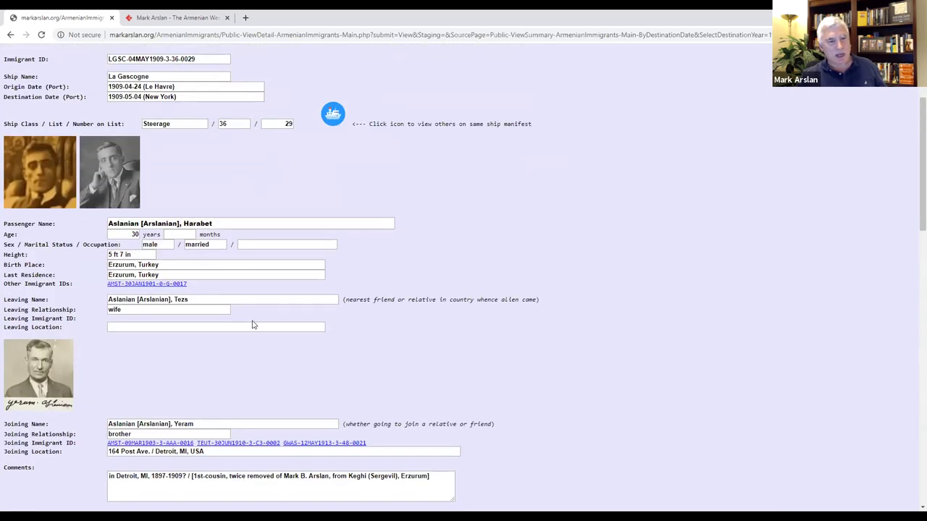
scroll(253, 325, "down", 2)
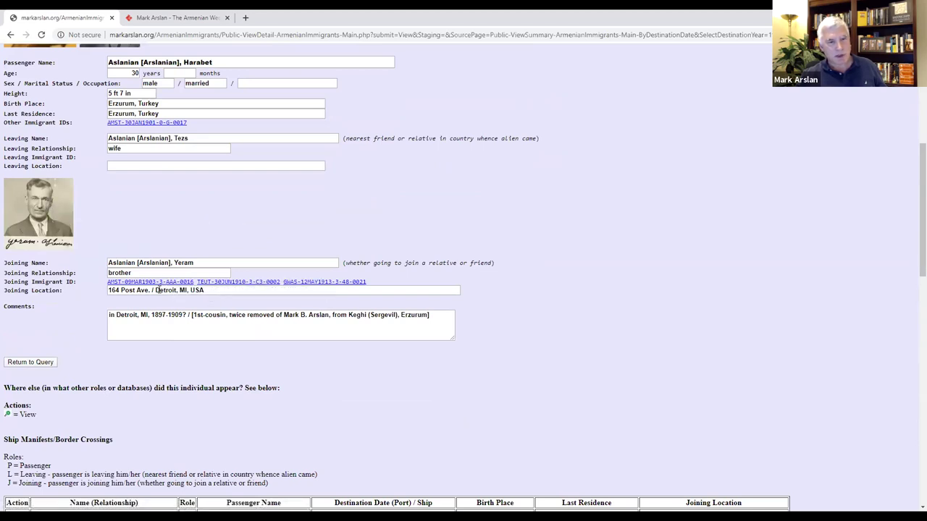
scroll(337, 295, "down", 5)
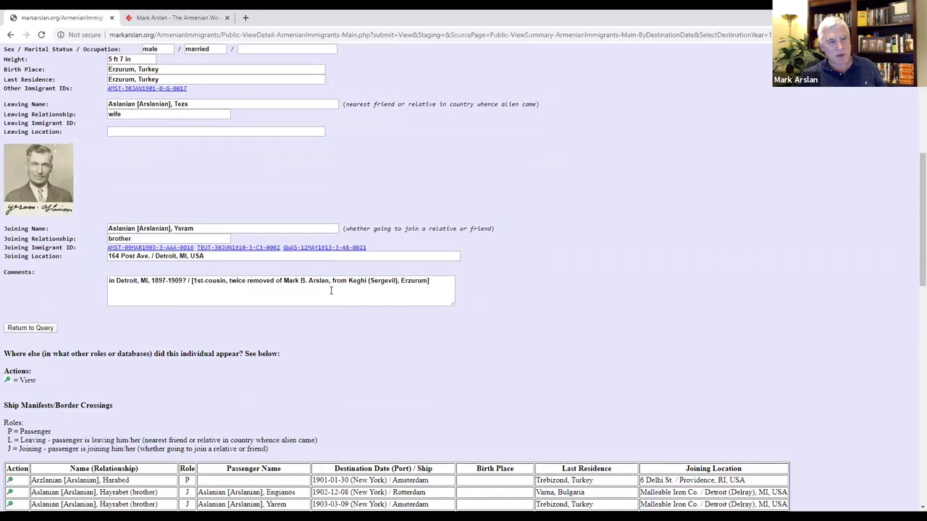
scroll(332, 288, "up", 2)
scroll(165, 199, "down", 1)
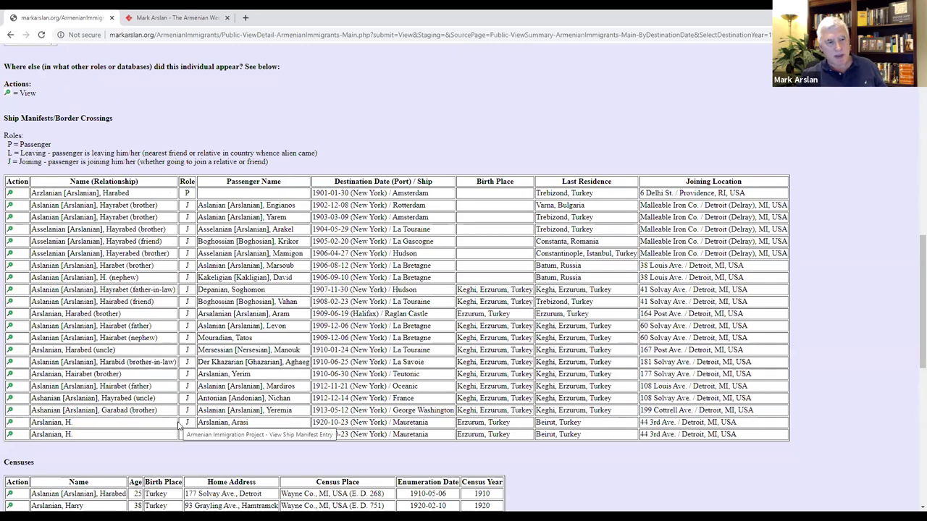
Step: Open the joining relative's 1940 census abstract and examine the members of the household
scroll(184, 414, "down", 1)
scroll(184, 413, "down", 1)
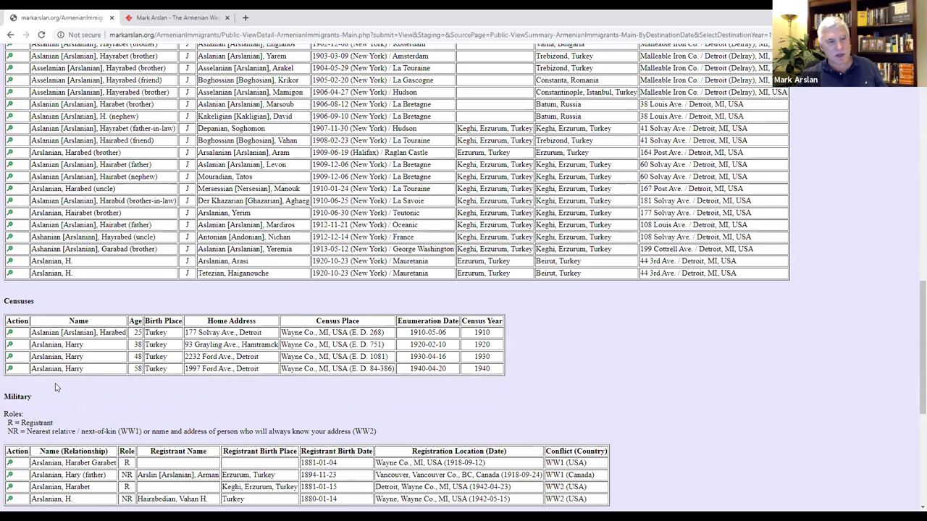
left_click(11, 370)
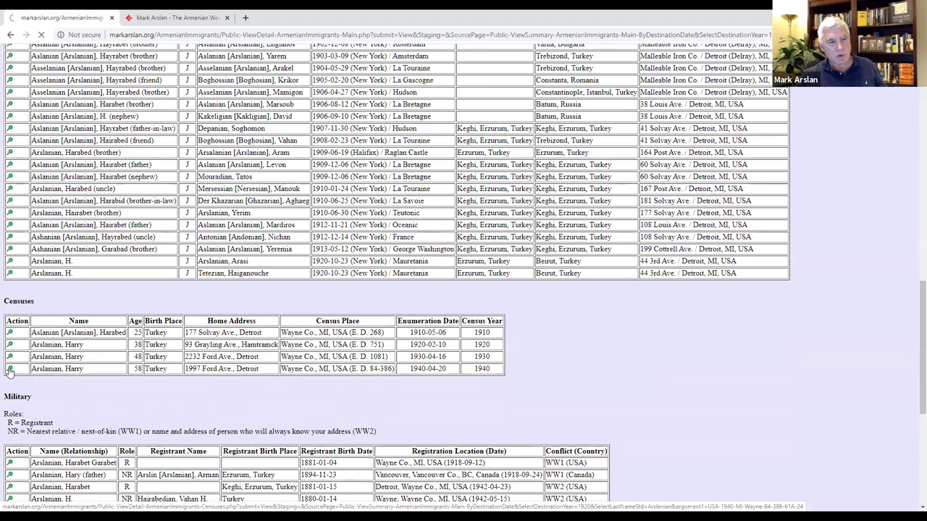
scroll(26, 375, "down", 3)
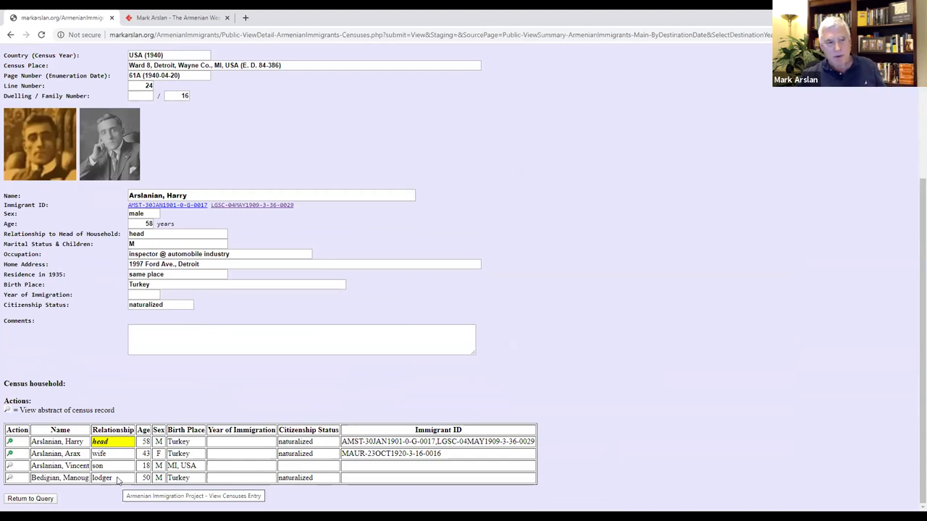
Step: Return to the 1920 destination-date query results and look over the listed voyages and passengers
left_click(43, 500)
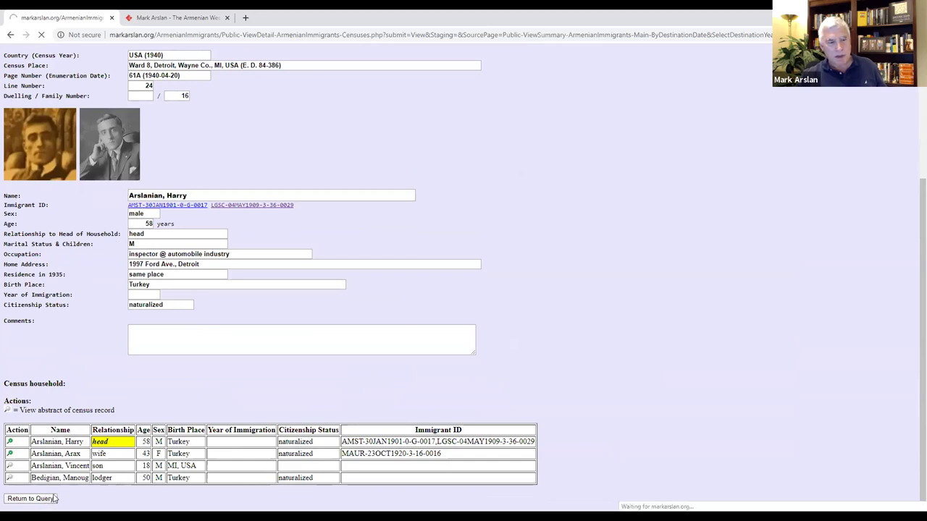
scroll(99, 450, "down", 7)
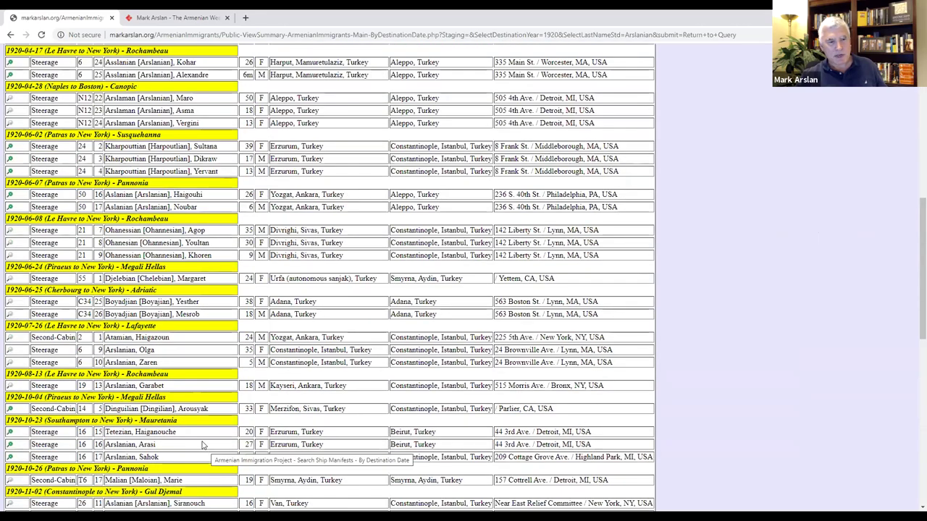
scroll(190, 442, "up", 10)
scroll(302, 269, "down", 2)
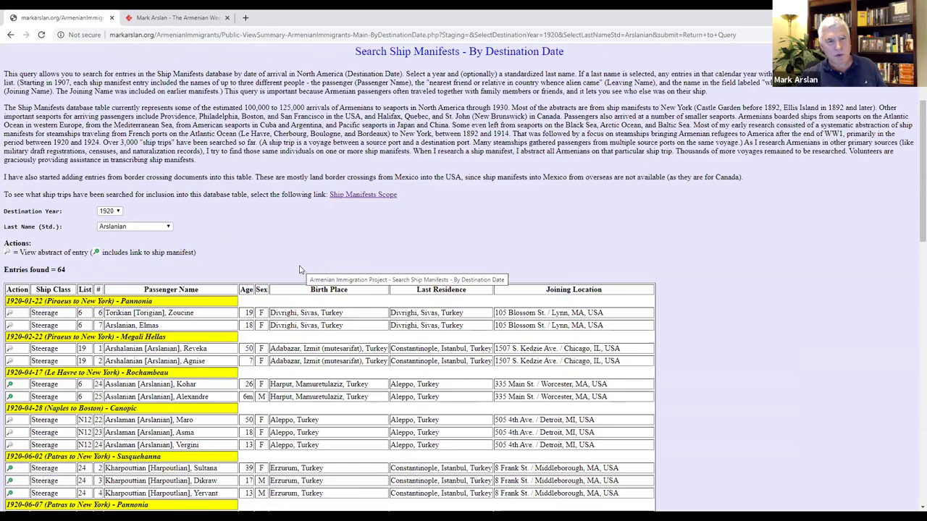
scroll(301, 270, "down", 3)
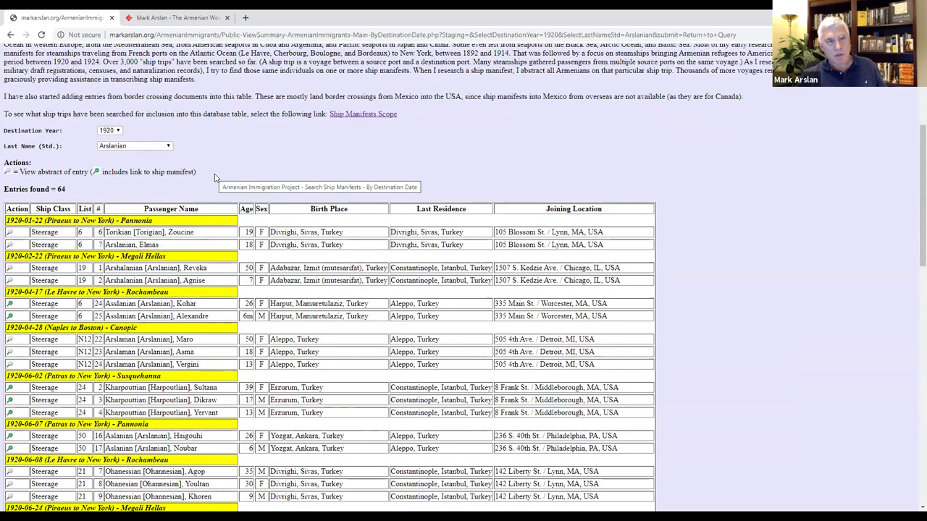
Step: Open the Armenian Immigration Project's Project Reports & Queries page from the ship manifest search page
scroll(222, 185, "up", 3)
scroll(228, 286, "up", 2)
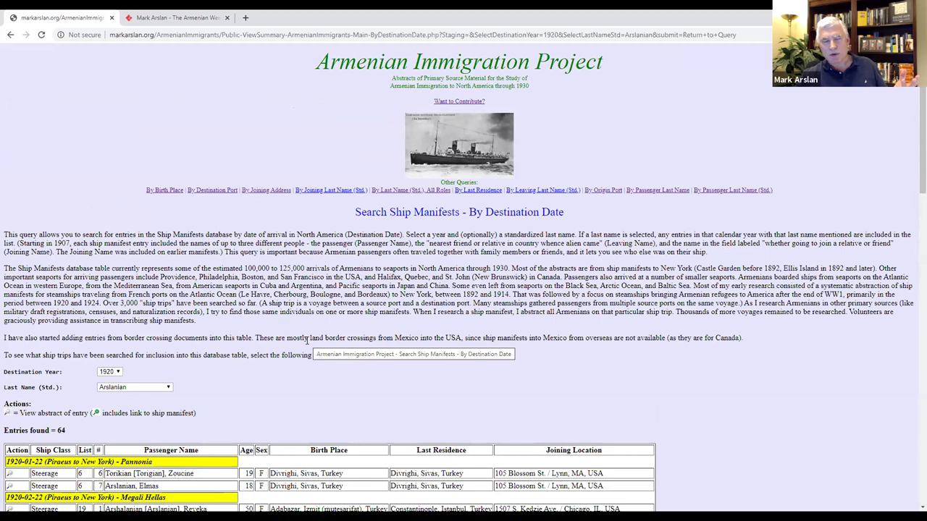
left_click(455, 150)
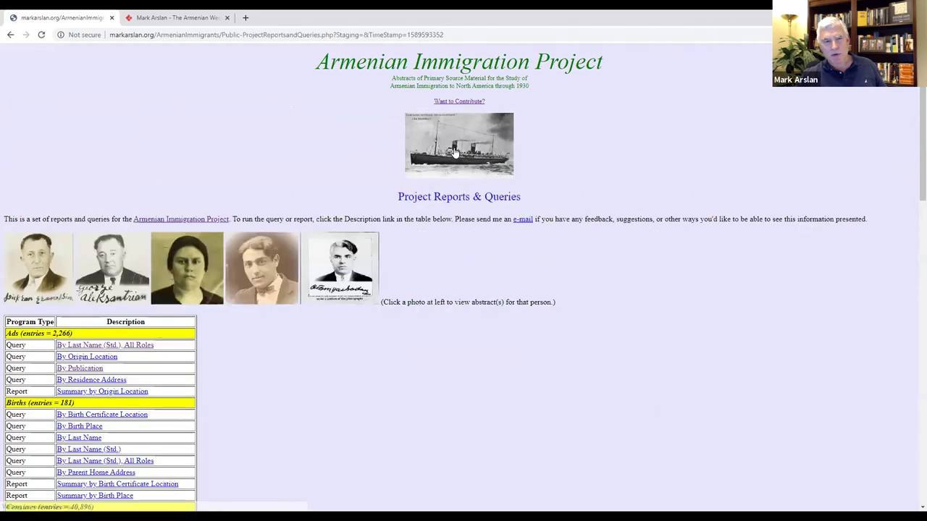
Step: Find the Ship Manifests section in the list of reports and queries and open its By Joining Address query
scroll(377, 344, "down", 8)
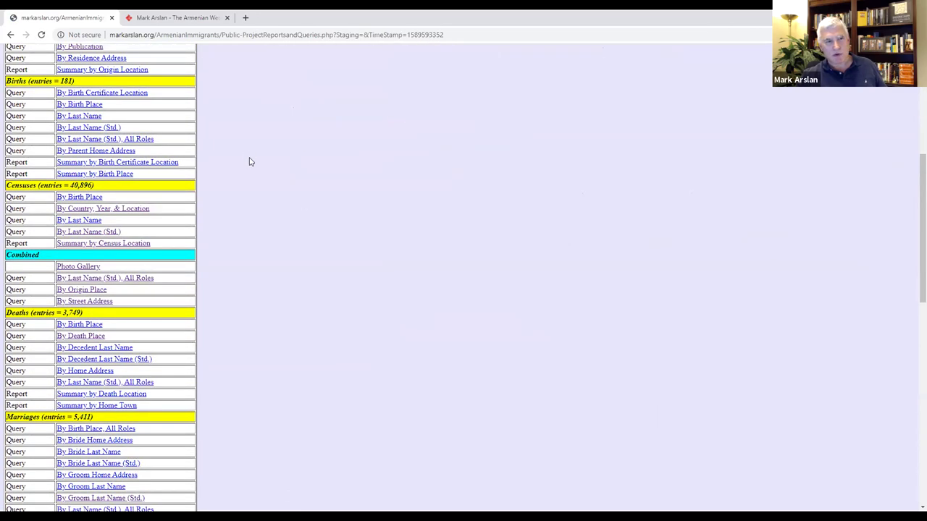
scroll(278, 315, "down", 6)
scroll(277, 318, "down", 3)
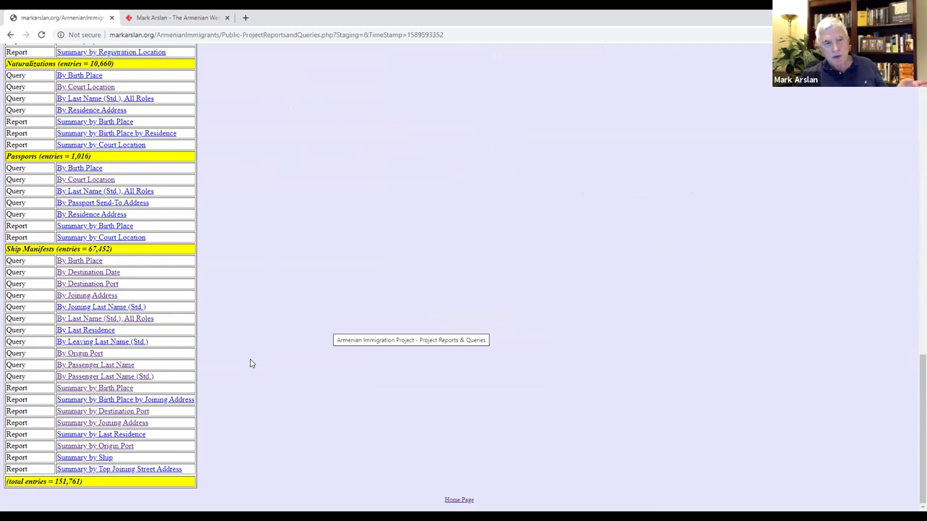
left_click(104, 296)
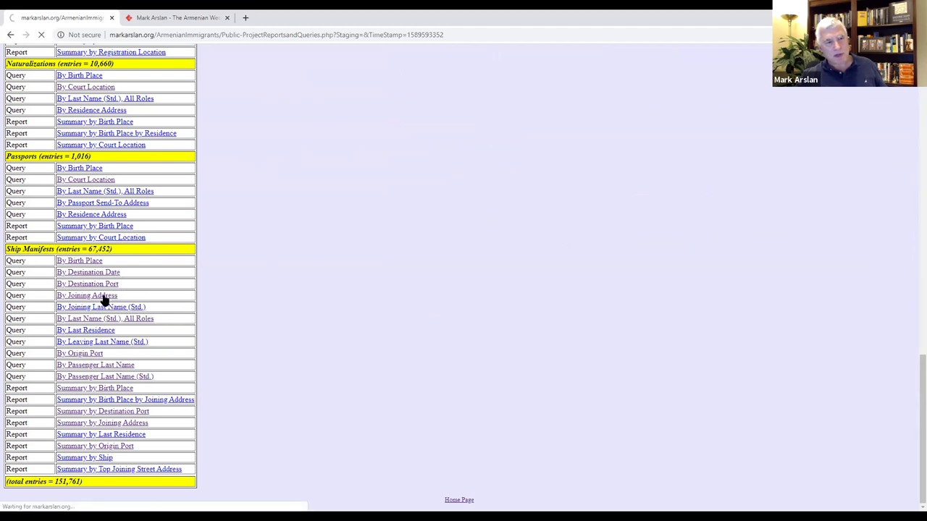
Step: Filter the joining-address query to the state TX and the town Brookshire
scroll(185, 372, "down", 5)
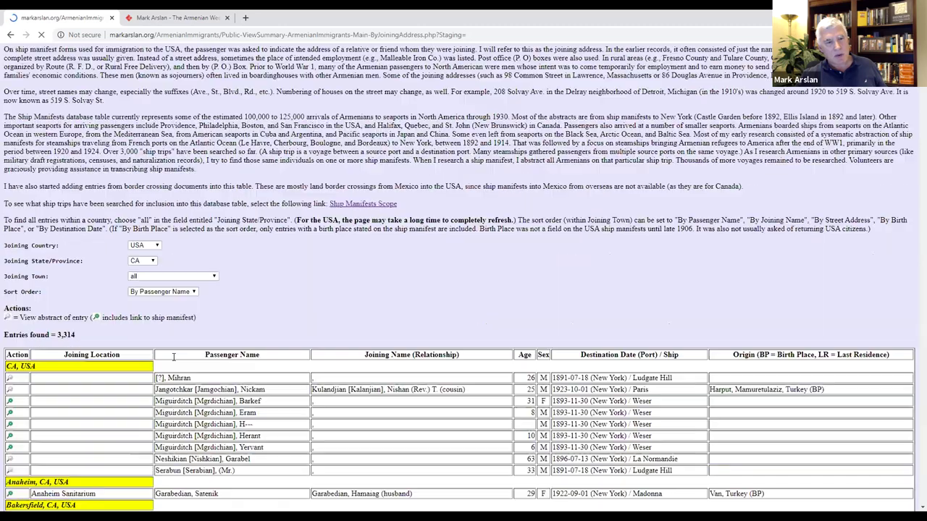
left_click(143, 124)
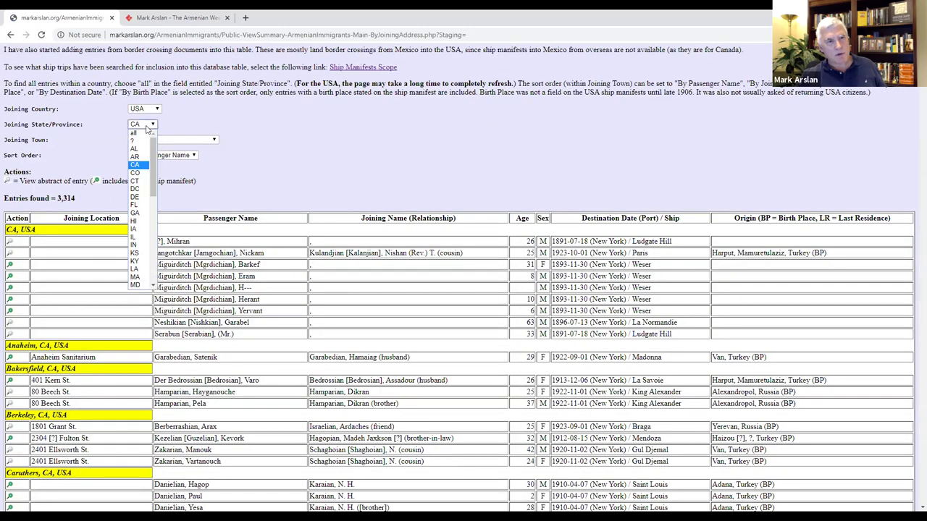
scroll(138, 281, "down", 4)
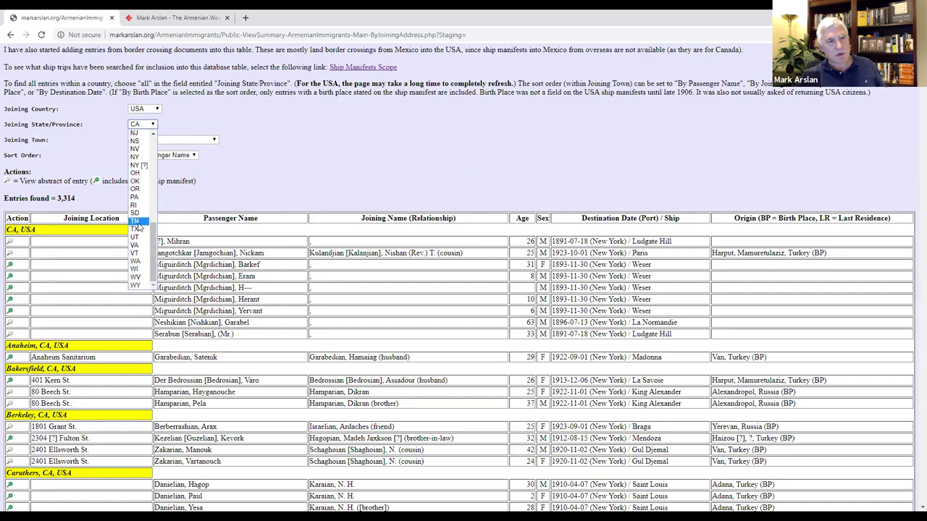
left_click(136, 229)
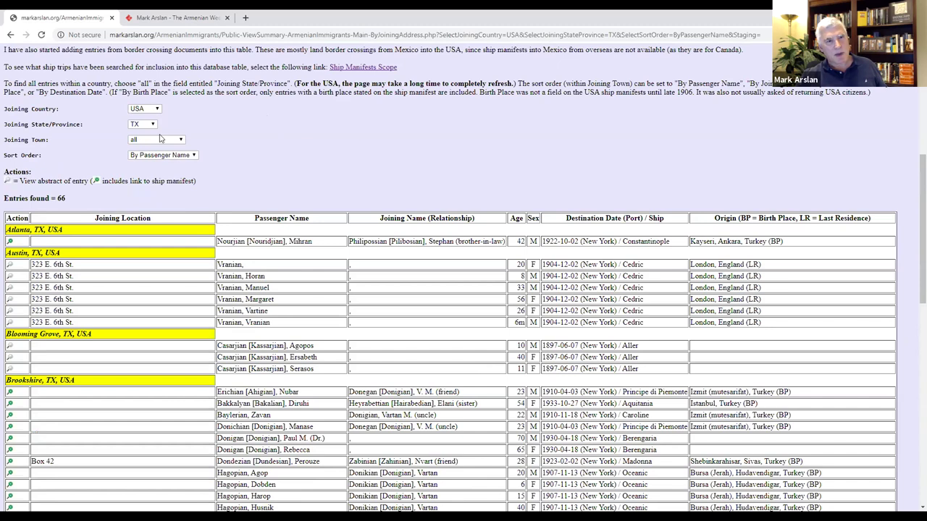
left_click(160, 139)
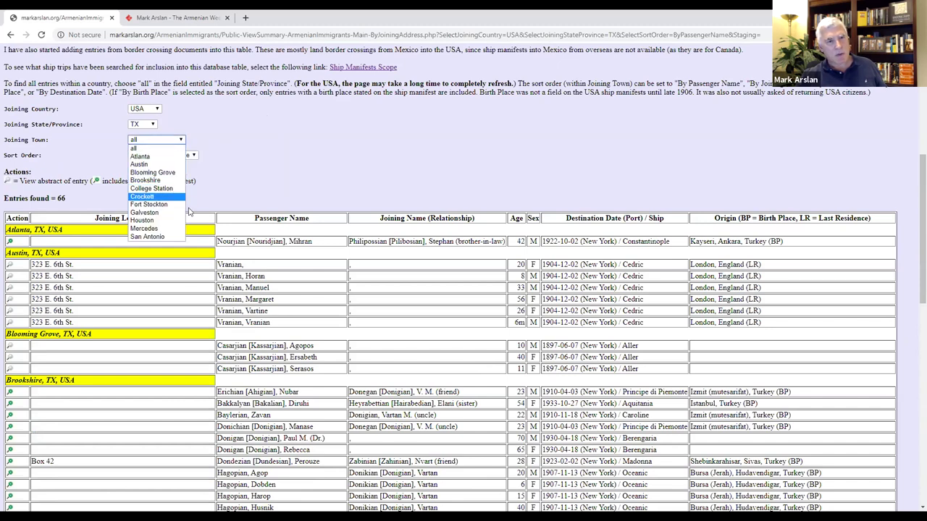
left_click(147, 180)
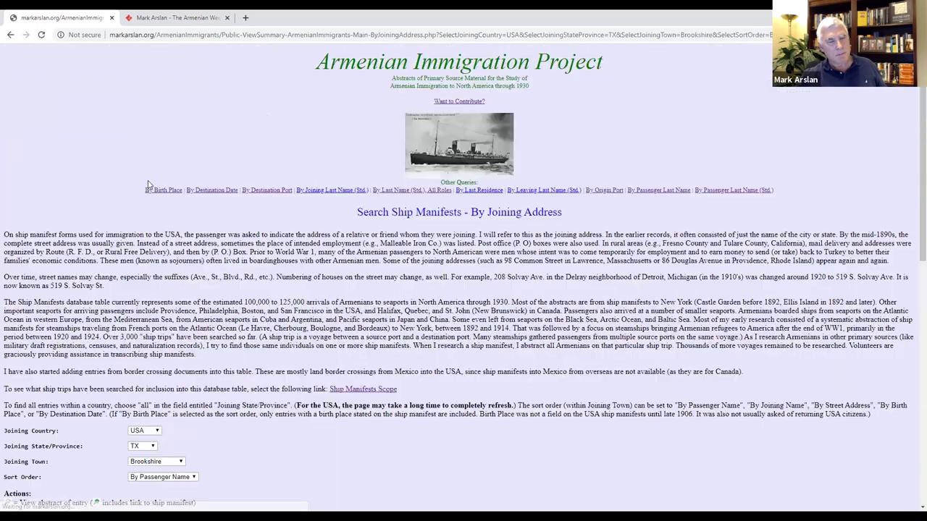
Step: Look over the Brookshire passengers, the relatives they were joining and the sort orders offered for the list
scroll(98, 124, "down", 5)
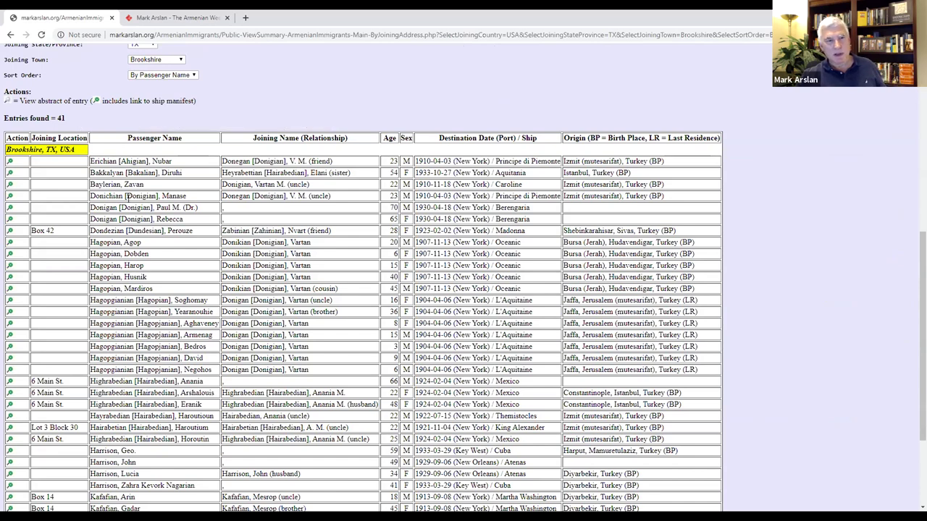
scroll(123, 208, "down", 2)
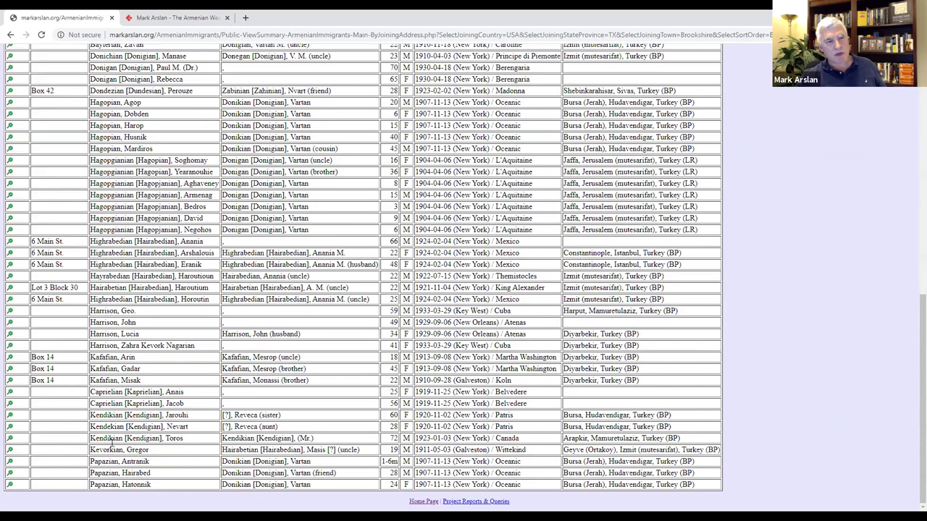
scroll(109, 427, "up", 2)
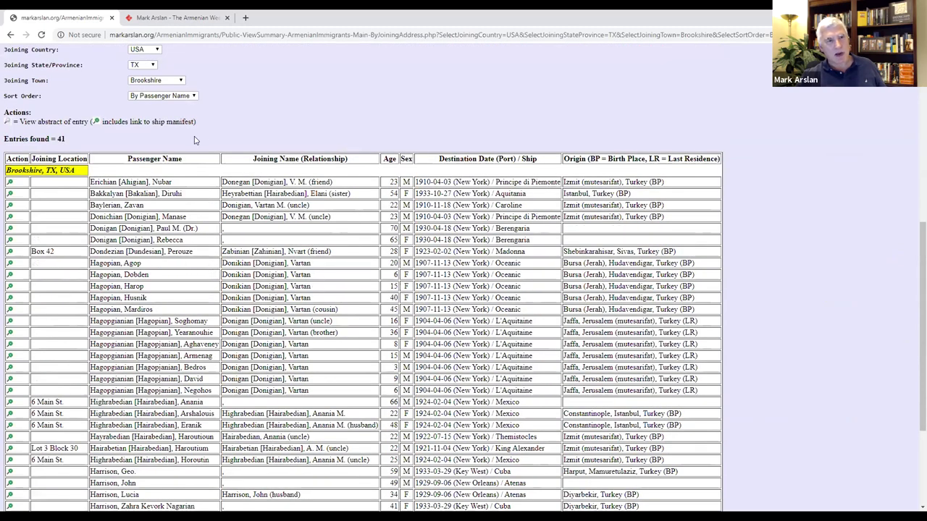
scroll(210, 126, "up", 2)
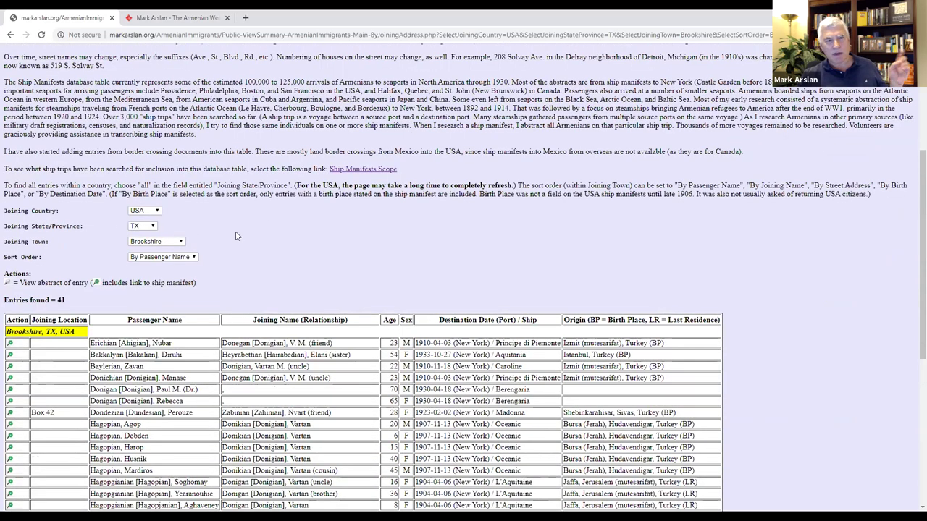
left_click(182, 261)
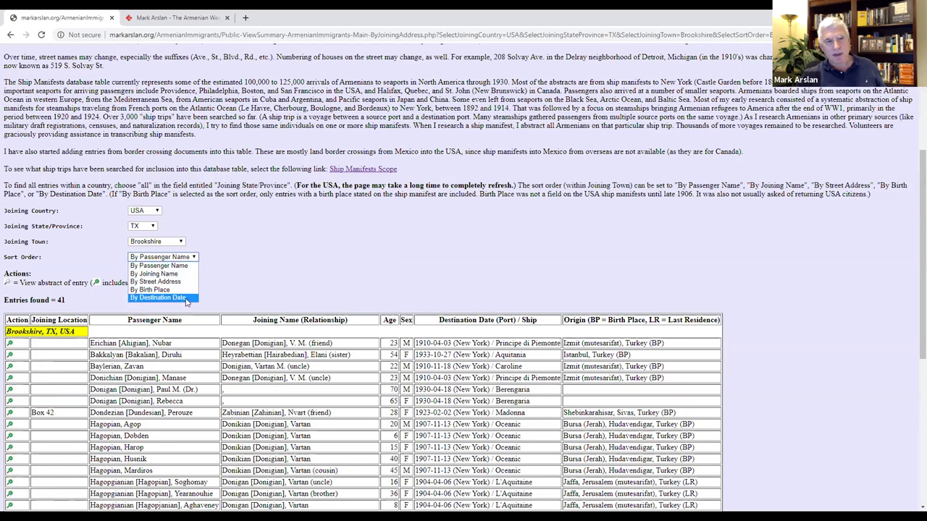
left_click(297, 271)
Step: Return to the list of reports and queries and open the ship manifest query By Last Name (Std.), All Roles
left_click(11, 36)
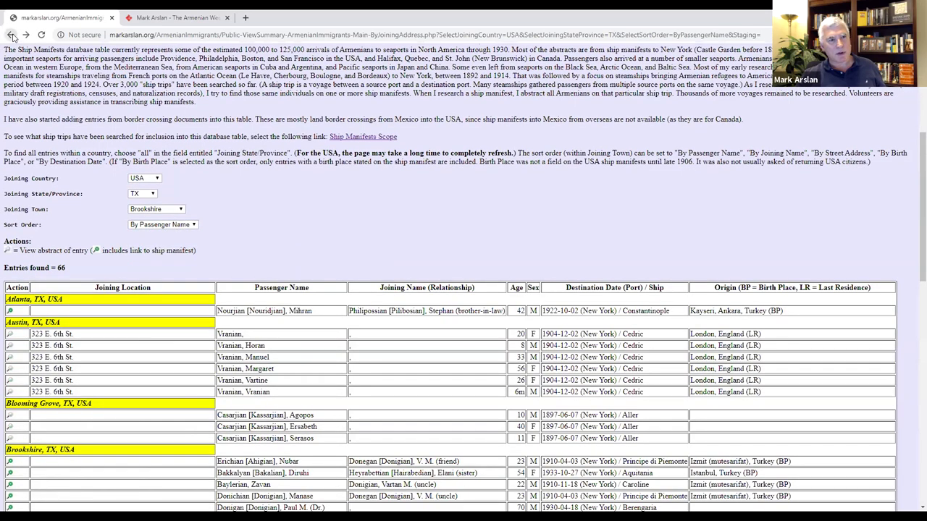
left_click(12, 36)
left_click(12, 35)
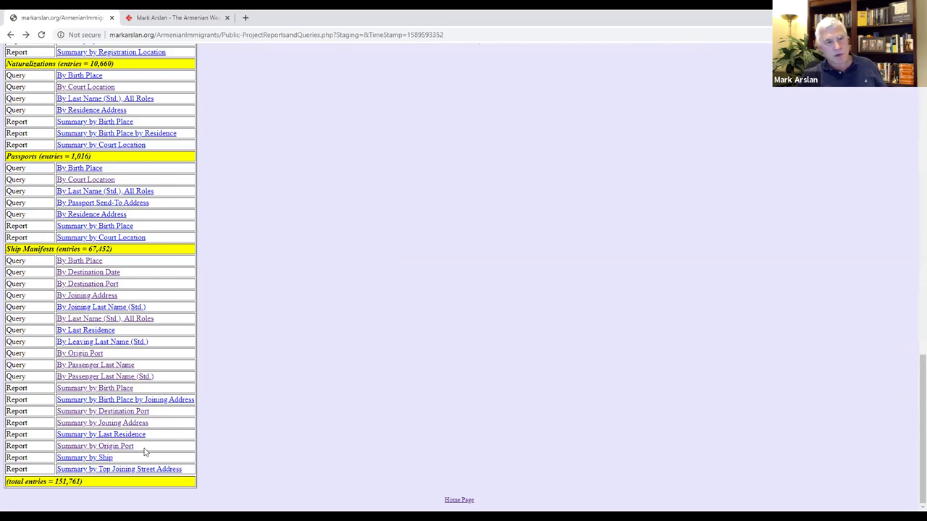
left_click(126, 319)
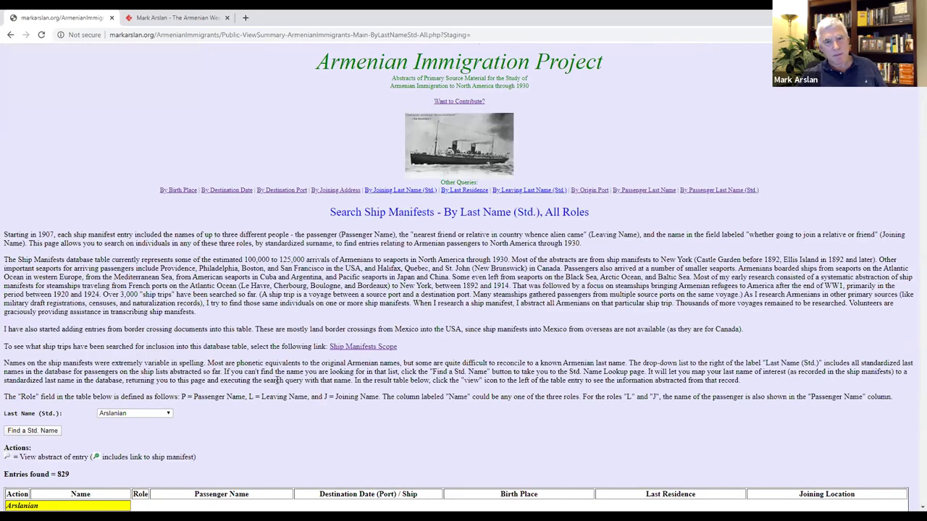
scroll(282, 376, "down", 3)
scroll(306, 321, "up", 1)
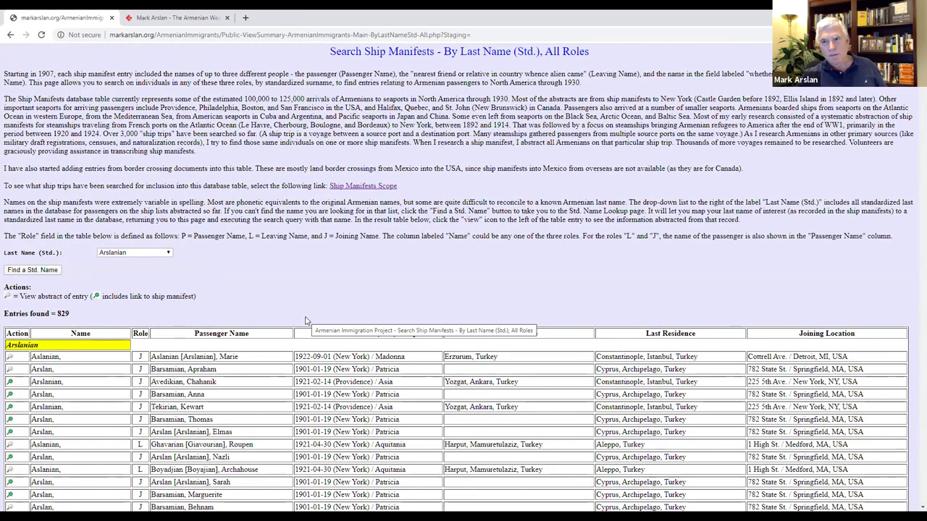
Step: Run the all-roles ship manifest query for the standardized last name Ohannesian
left_click(154, 257)
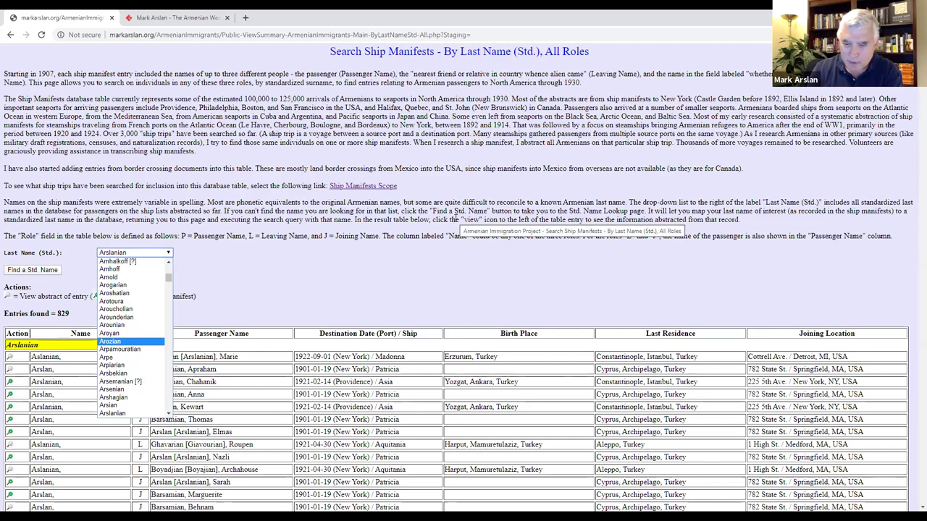
type("oh")
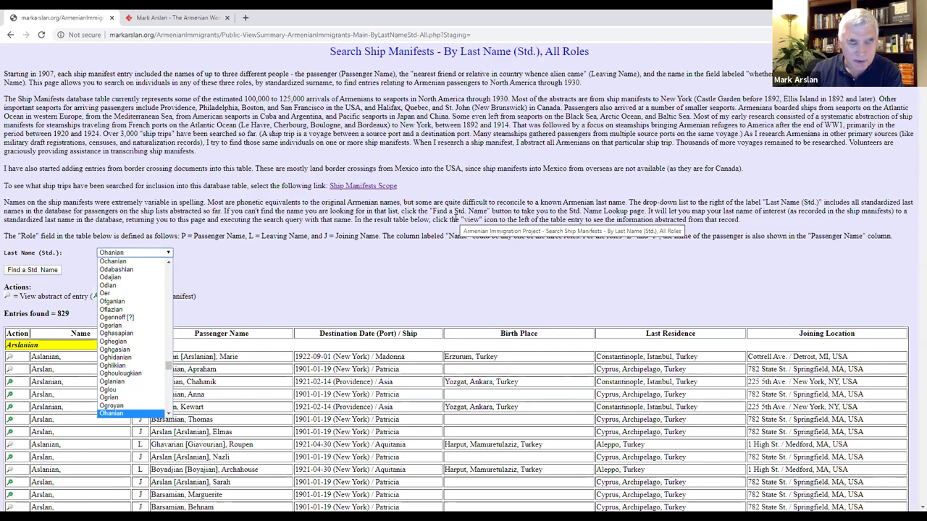
key("Down")
key("Down")
key("Down")
key("Down")
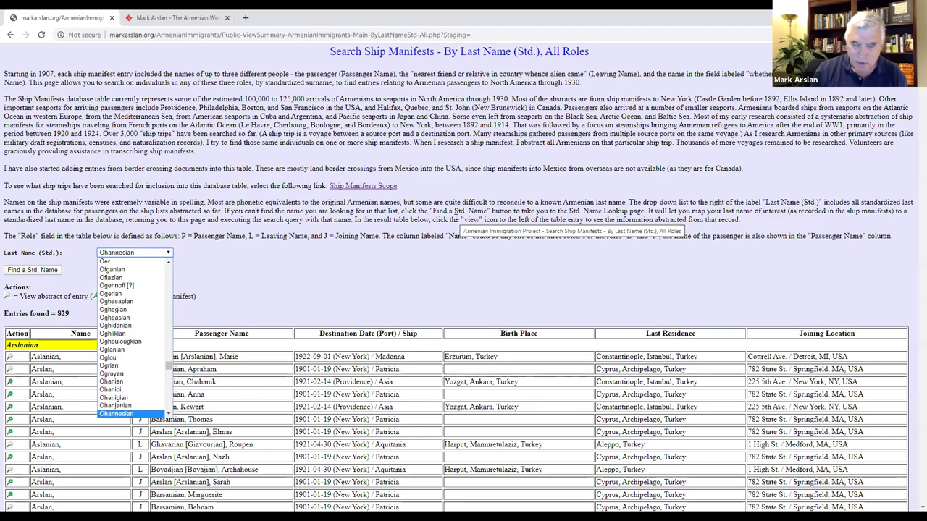
key("Return")
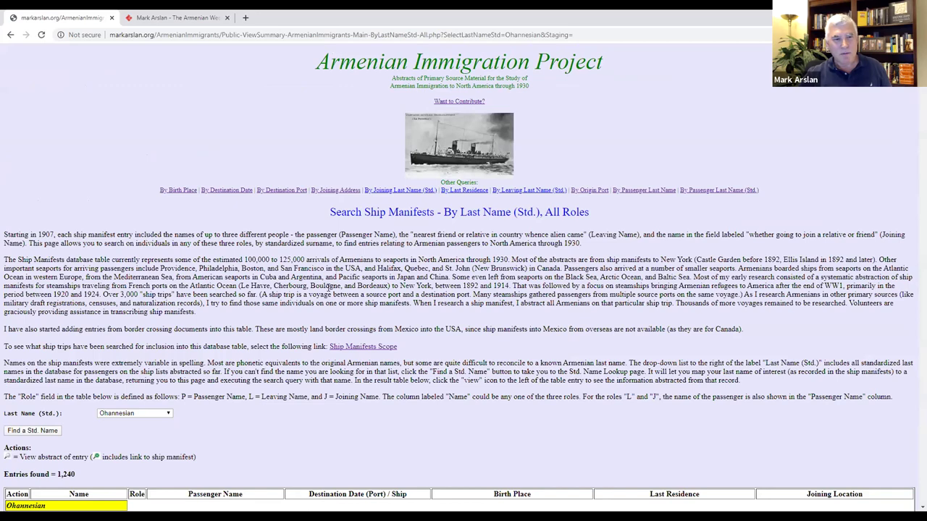
Step: Examine the Ohannesian entries for their spelling variants, roles, passengers, voyages and joining locations
scroll(330, 286, "down", 2)
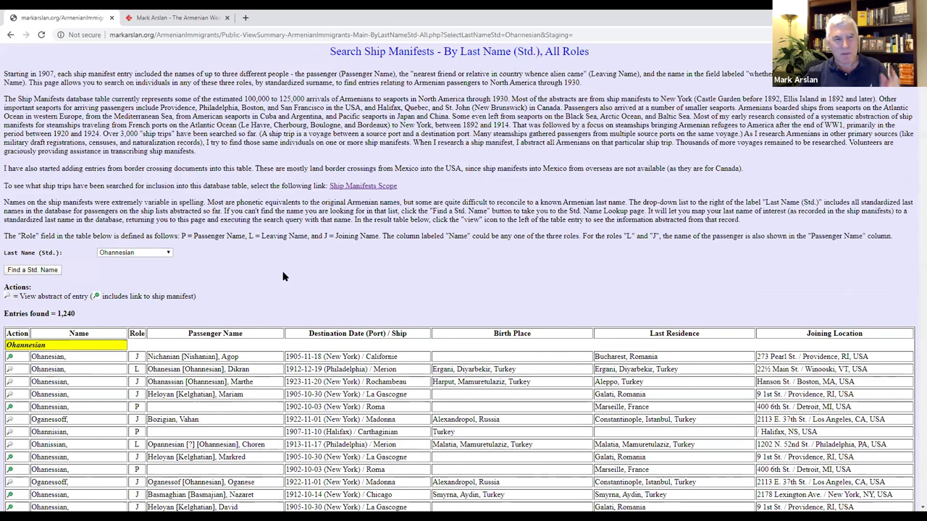
scroll(231, 281, "down", 1)
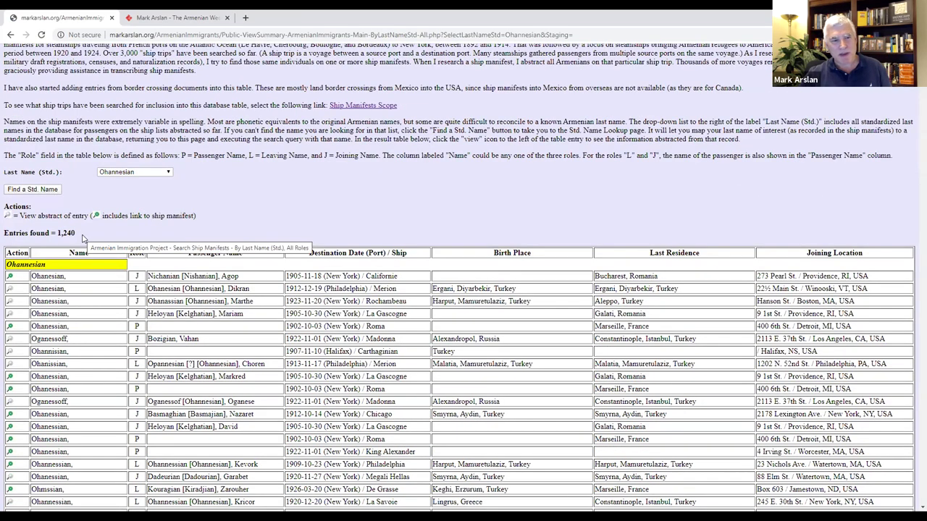
scroll(127, 324, "down", 4)
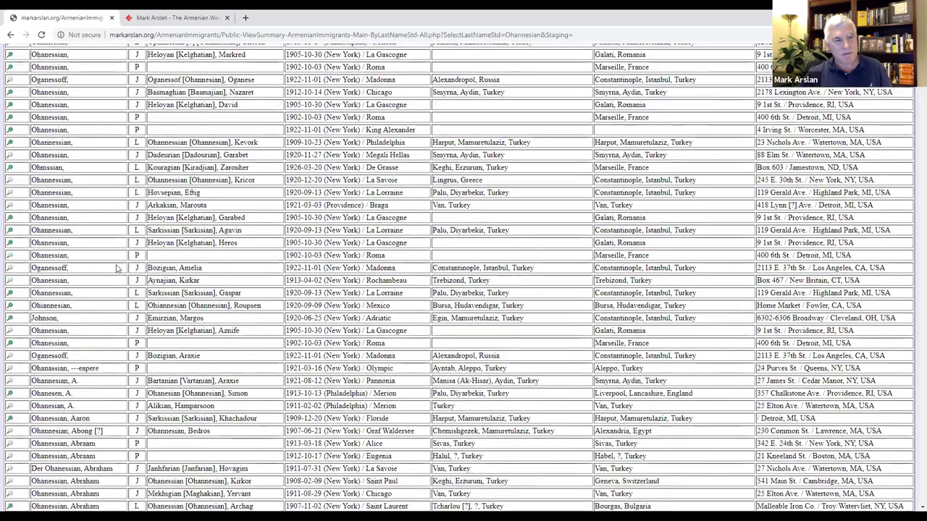
scroll(119, 319, "down", 12)
scroll(115, 319, "down", 6)
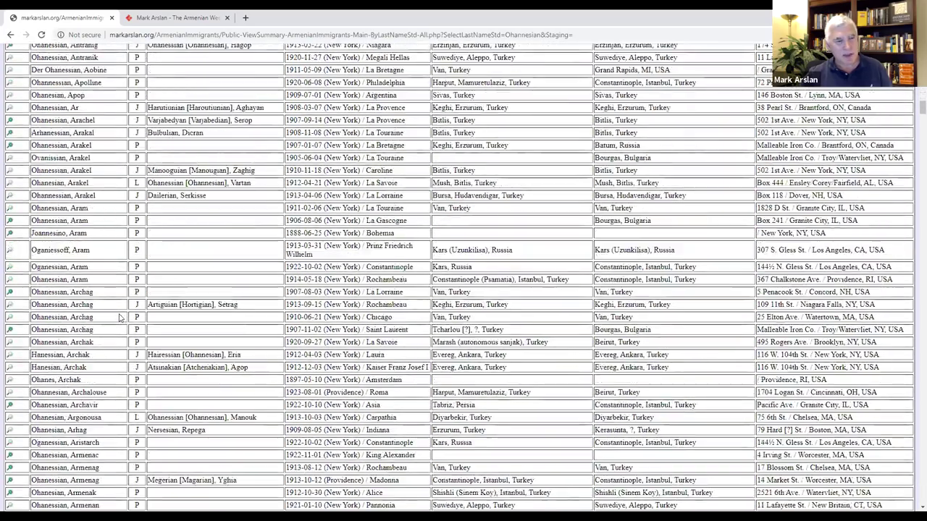
scroll(120, 317, "down", 10)
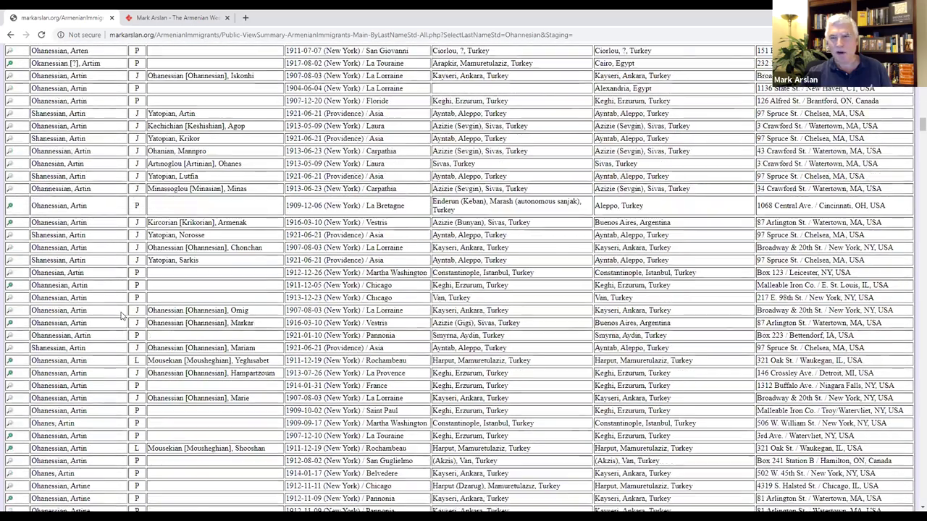
scroll(122, 315, "down", 3)
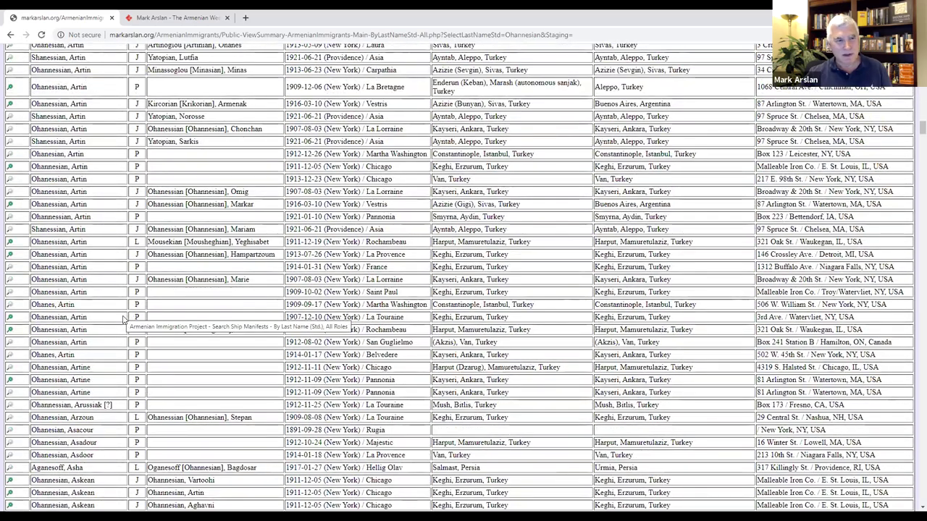
scroll(125, 313, "up", 4)
scroll(122, 310, "up", 20)
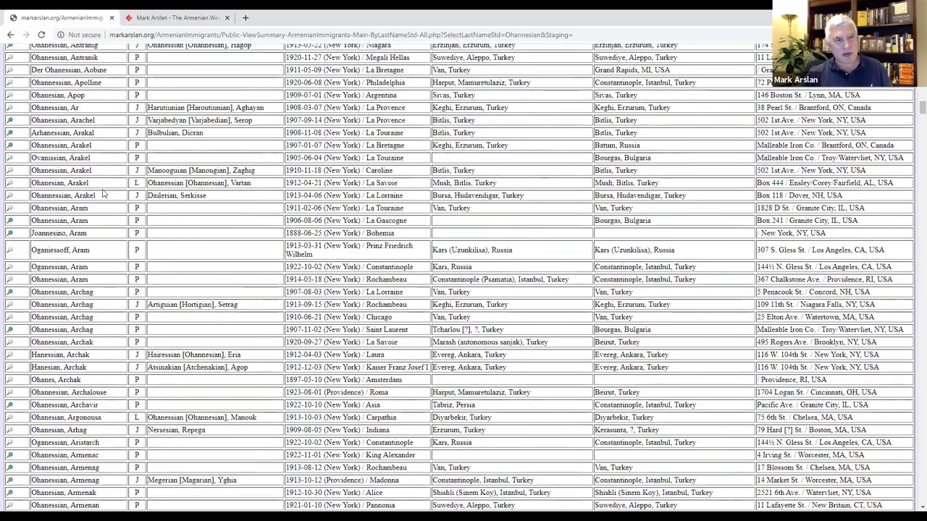
scroll(104, 258, "up", 20)
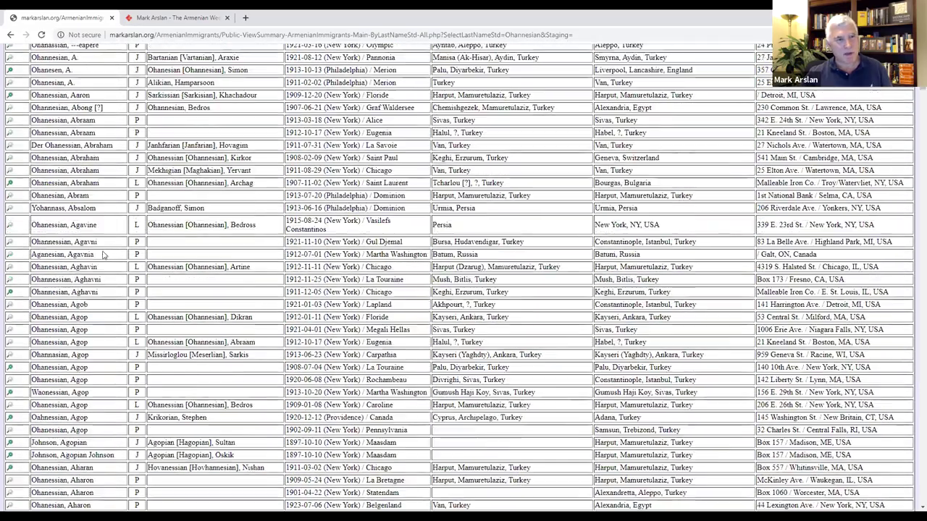
scroll(181, 272, "up", 5)
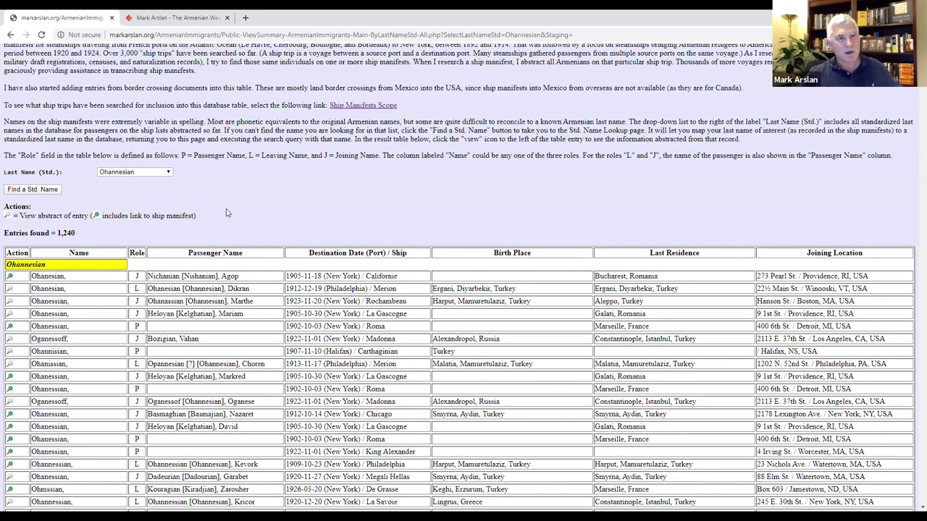
scroll(255, 202, "up", 4)
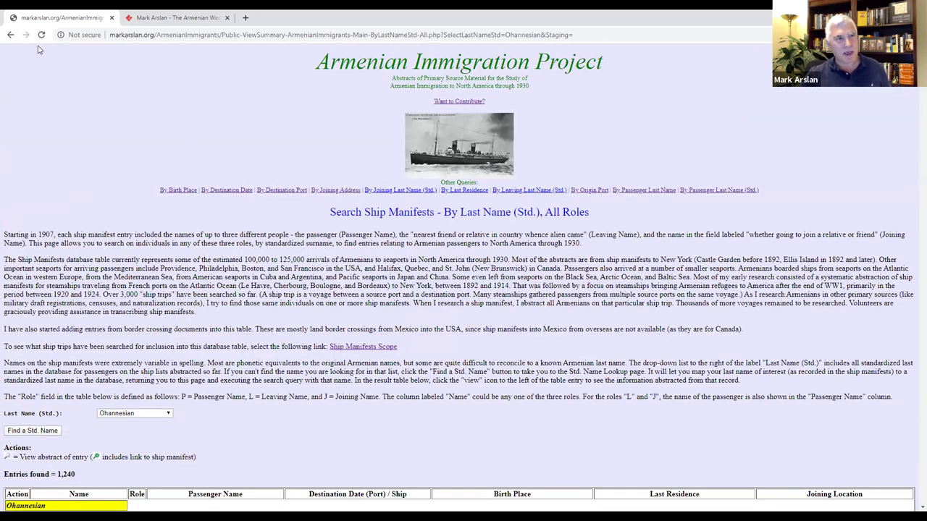
Step: Return to the list of reports and queries and open the ship manifest report Summary by Origin Port
left_click(10, 37)
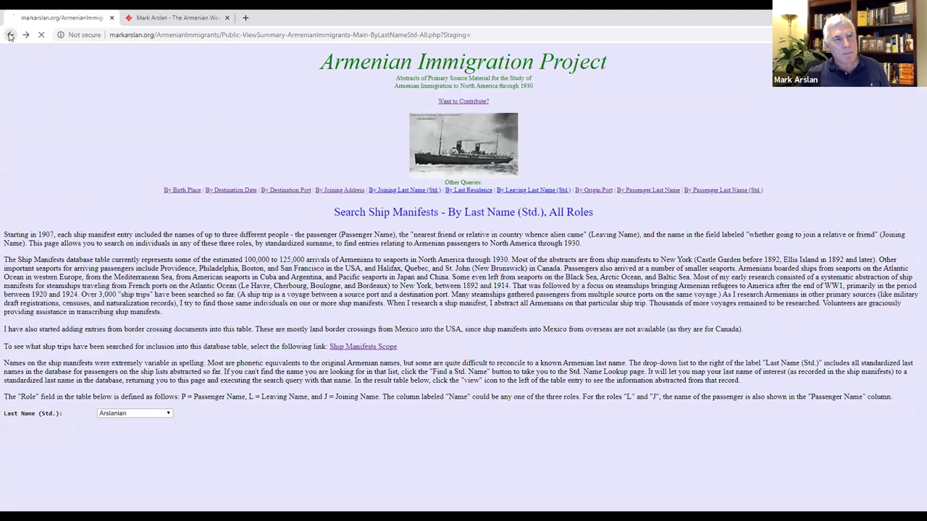
left_click(8, 36)
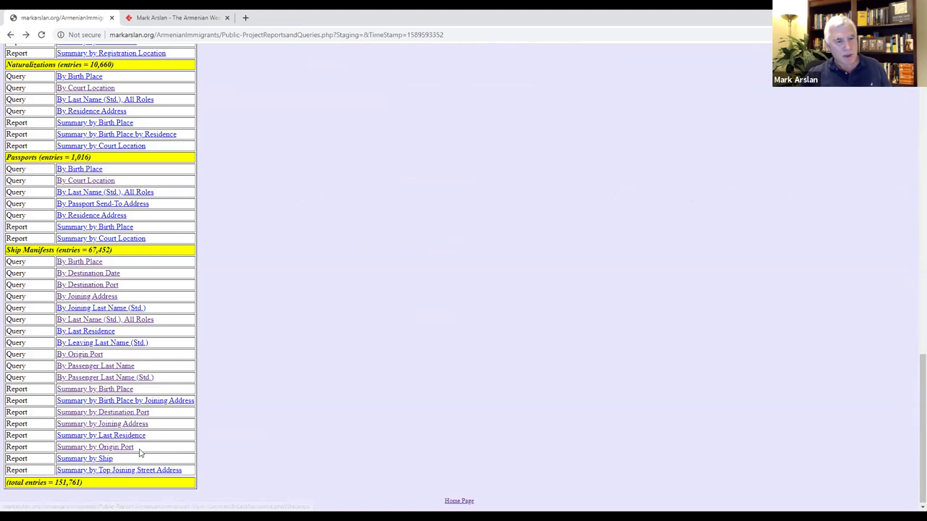
left_click(113, 449)
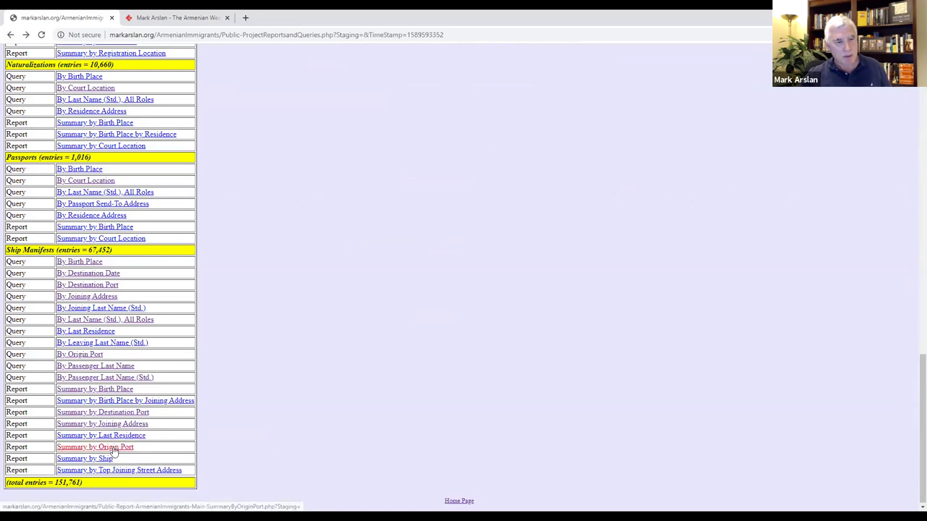
Step: Examine the ship manifest Summary by Origin Port report, comparing the entry totals and percentages across the listed ports
scroll(243, 411, "down", 5)
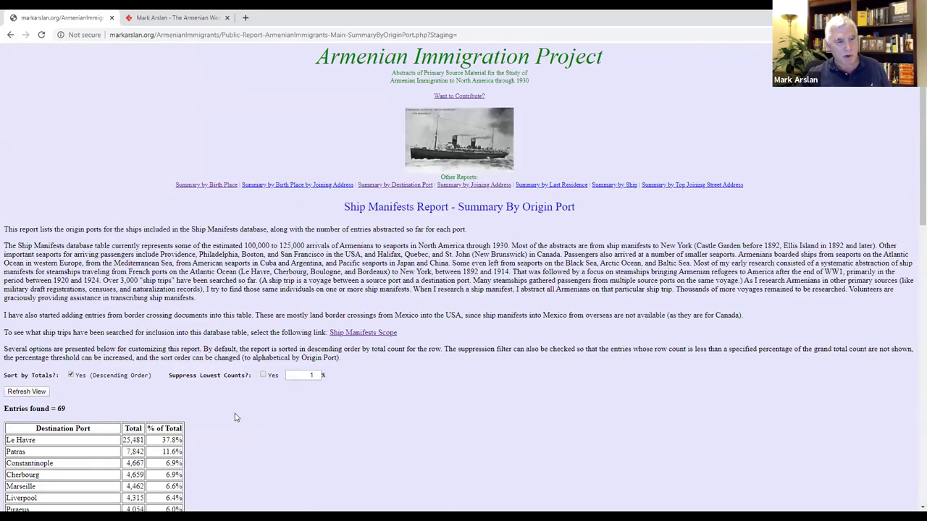
scroll(319, 268, "up", 2)
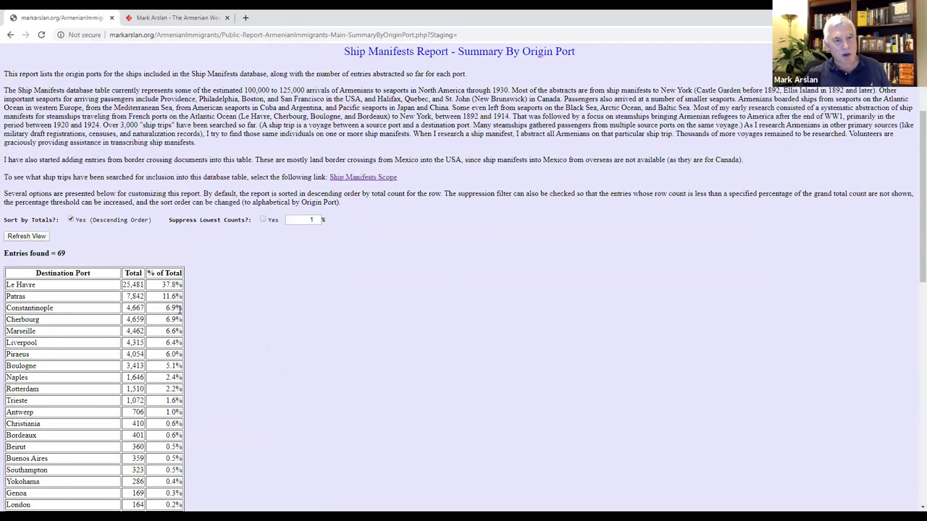
scroll(153, 303, "down", 1)
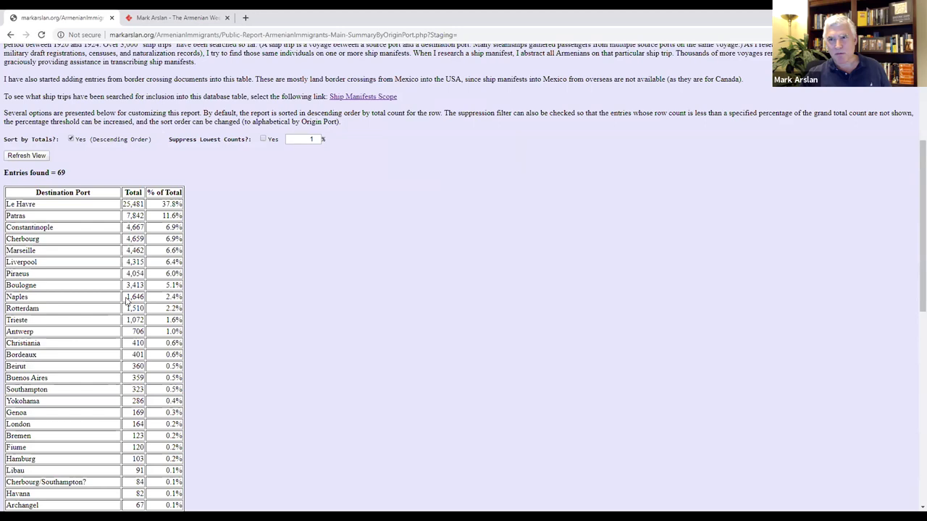
scroll(73, 208, "down", 7)
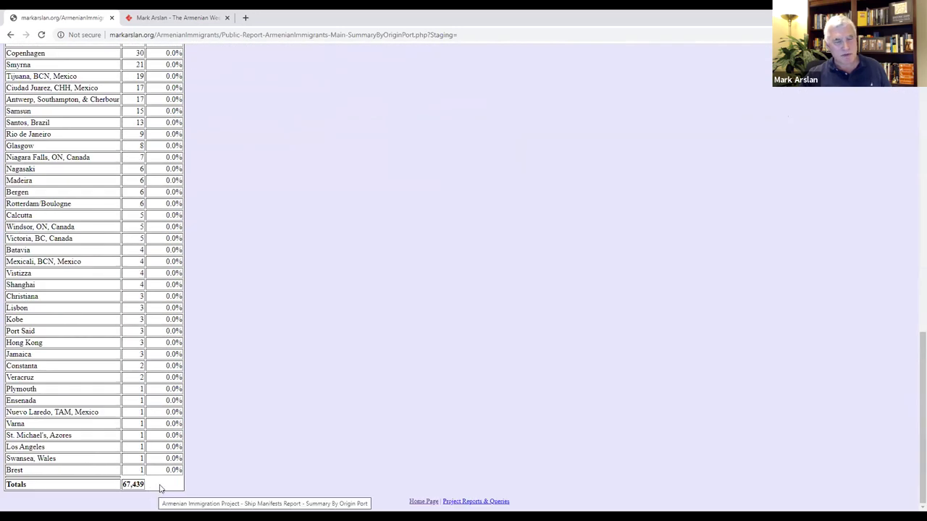
scroll(236, 420, "up", 7)
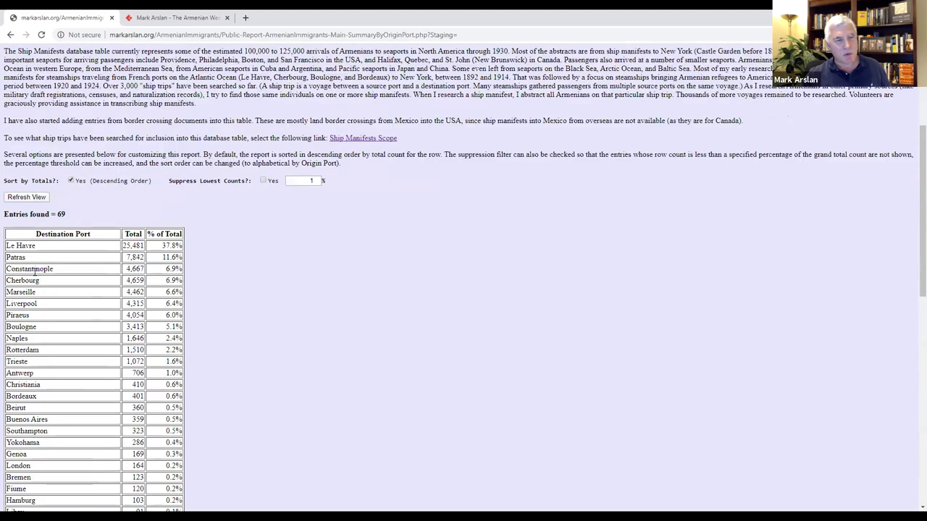
scroll(34, 270, "down", 1)
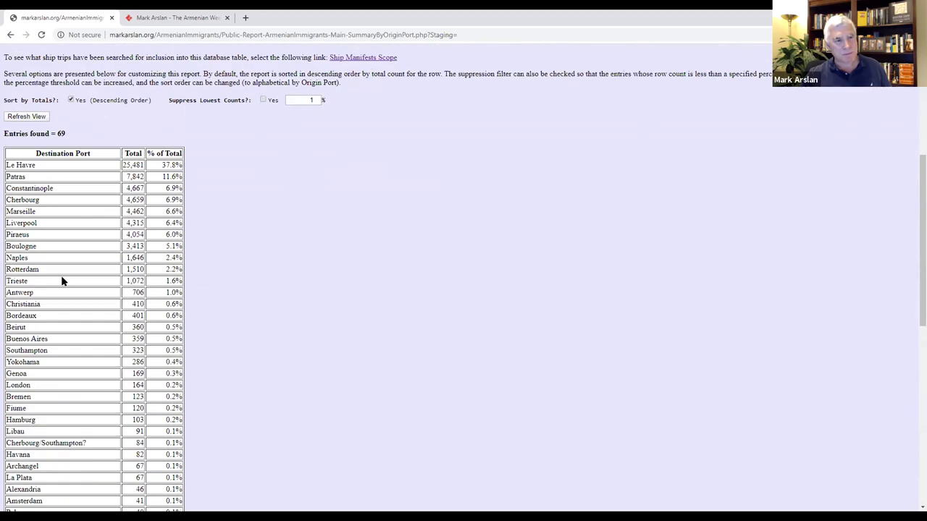
scroll(78, 418, "down", 4)
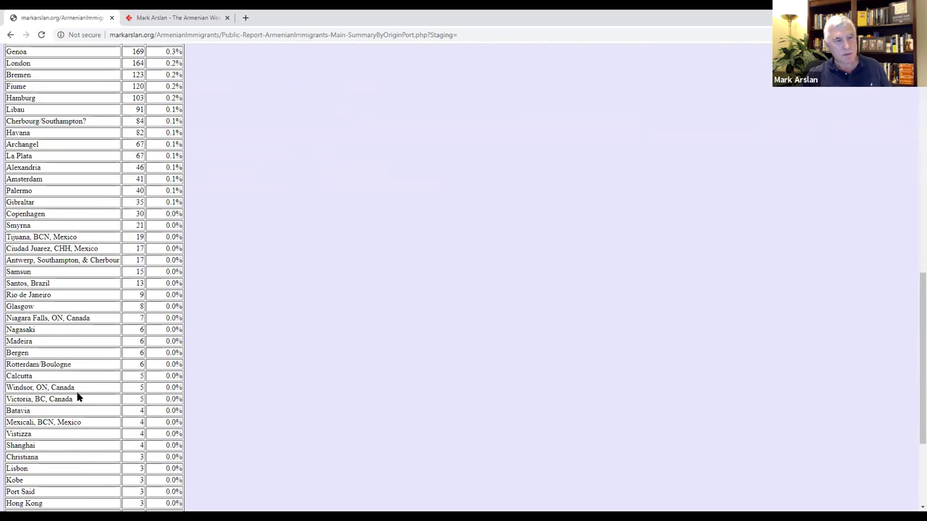
scroll(79, 397, "down", 3)
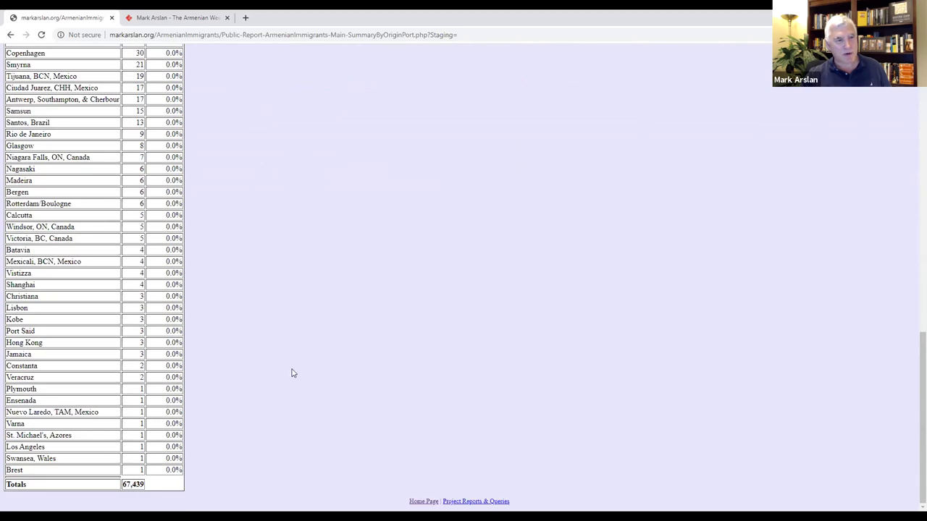
scroll(292, 375, "up", 10)
scroll(289, 374, "up", 2)
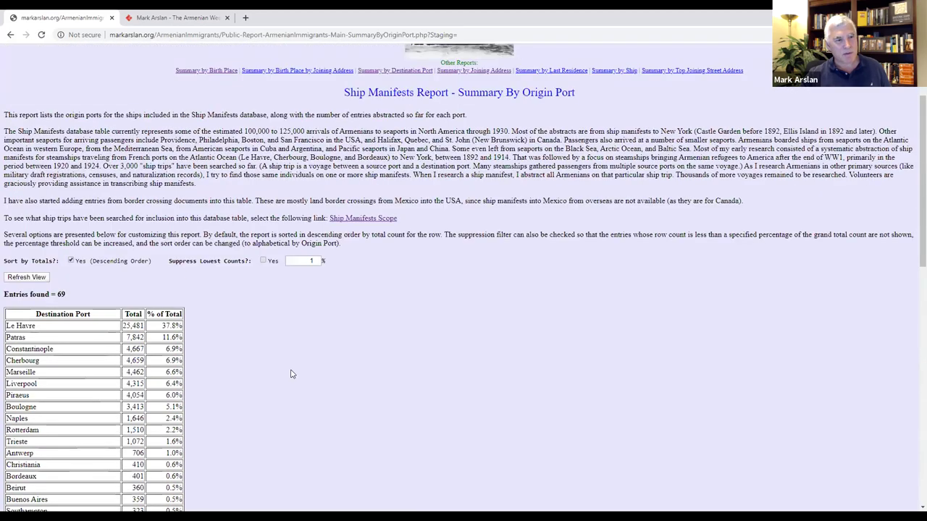
Step: Return to the list of reports and queries, open the ship manifest report Summary by Destination Port, and review its port totals
left_click(10, 37)
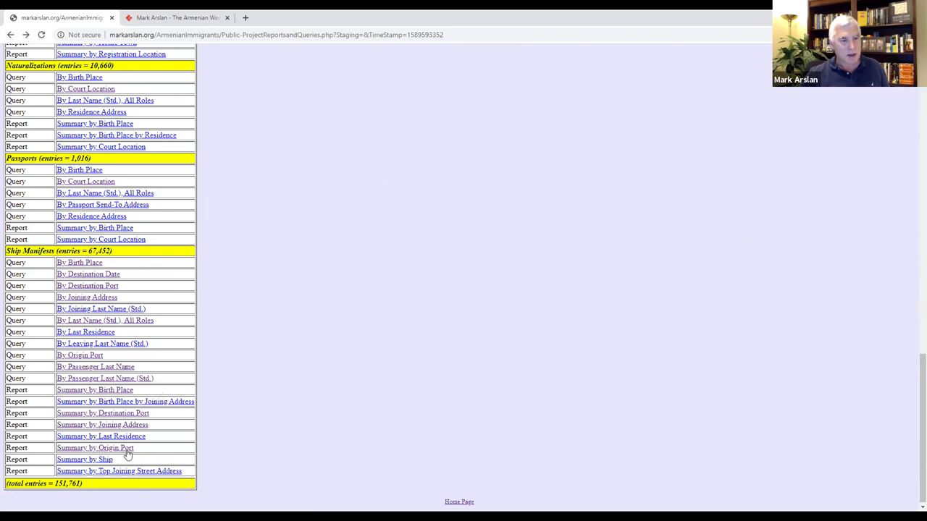
left_click(122, 416)
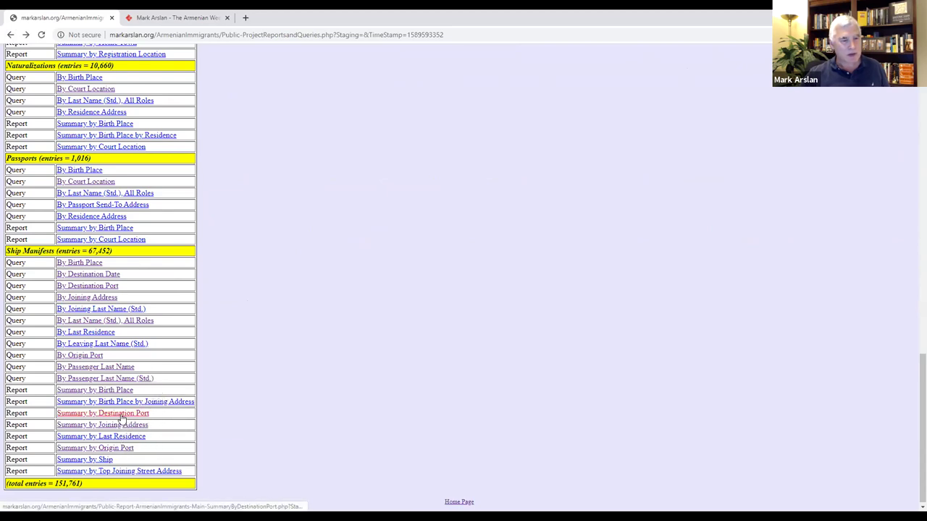
scroll(176, 408, "down", 3)
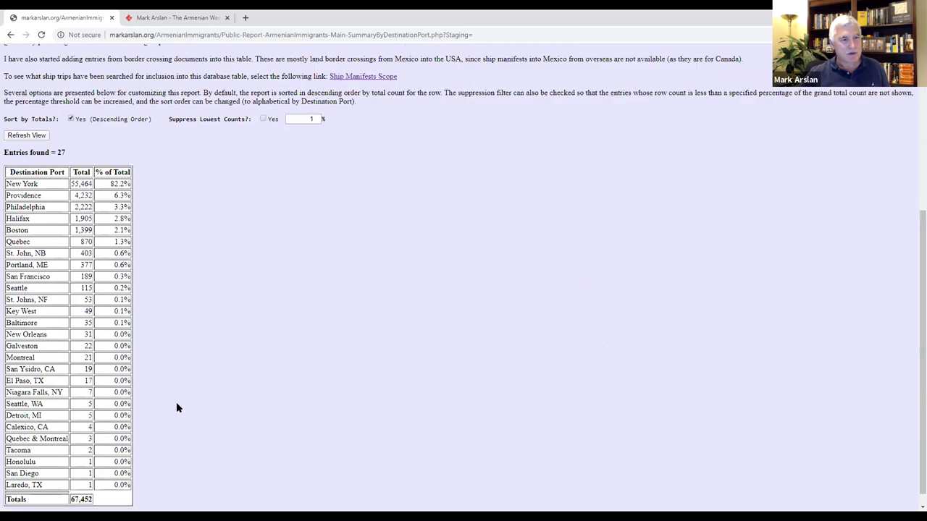
scroll(176, 408, "down", 1)
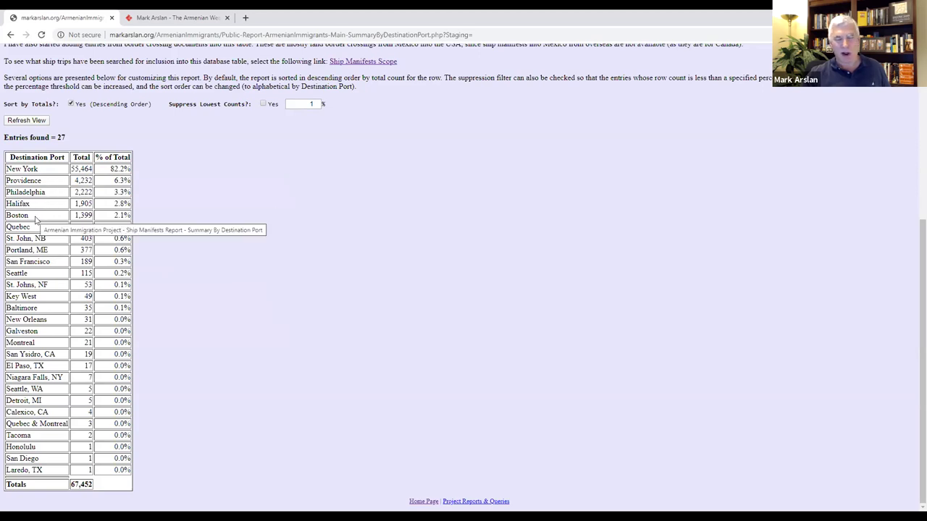
scroll(174, 202, "up", 3)
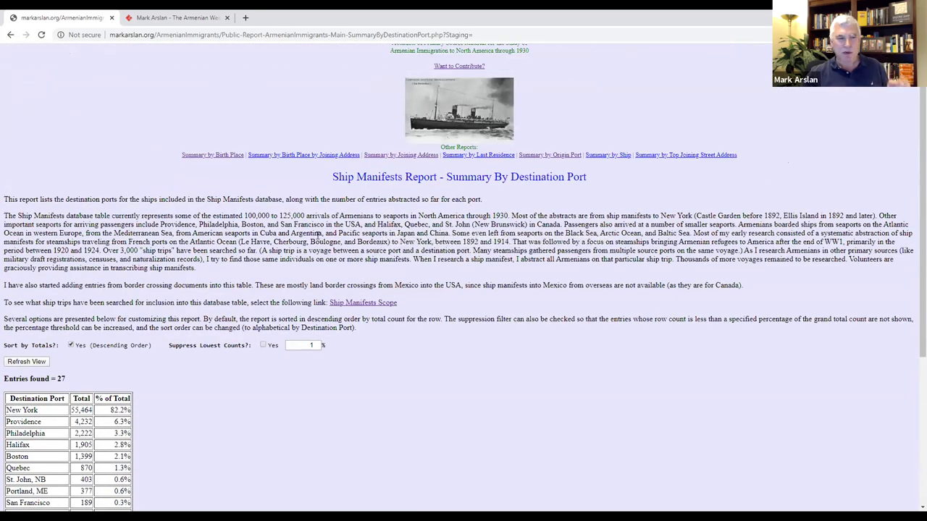
Step: Return to the list of reports and queries and look over the queries offered for each record category
left_click(9, 36)
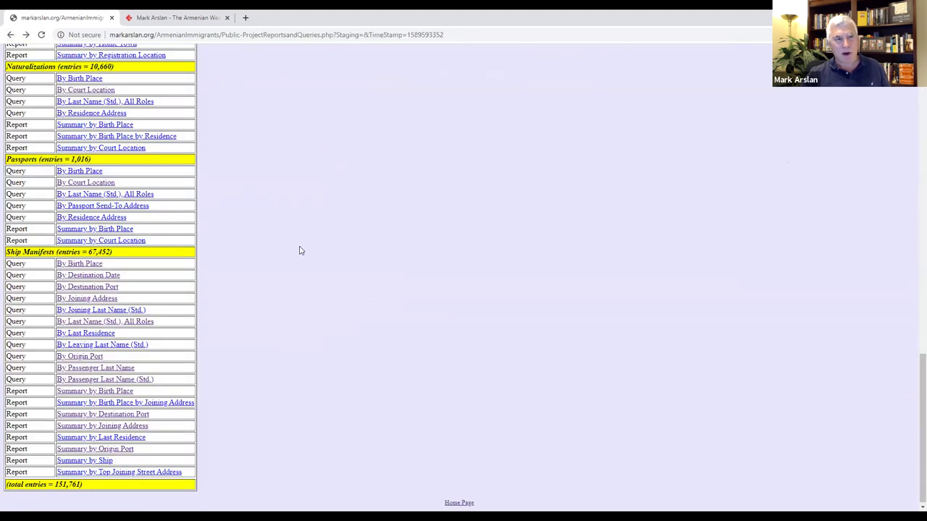
scroll(318, 250, "up", 2)
scroll(331, 282, "down", 2)
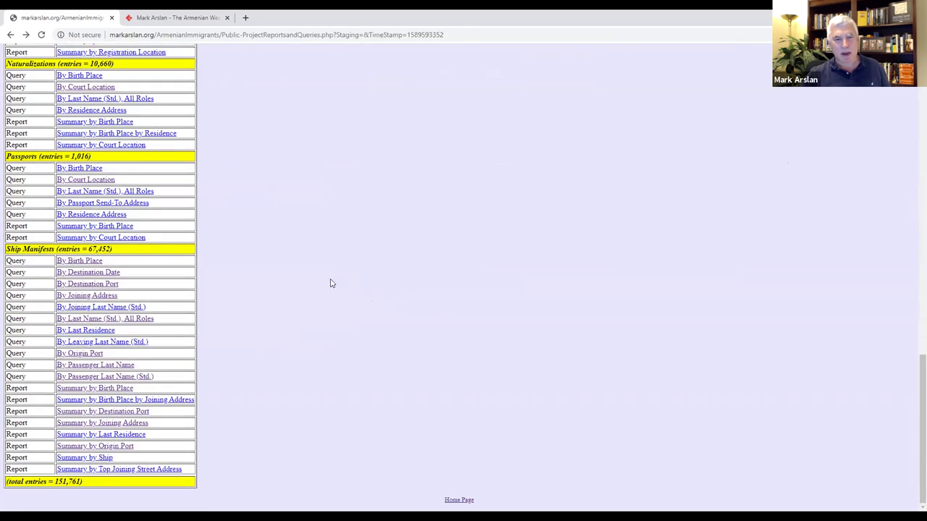
scroll(330, 286, "up", 1)
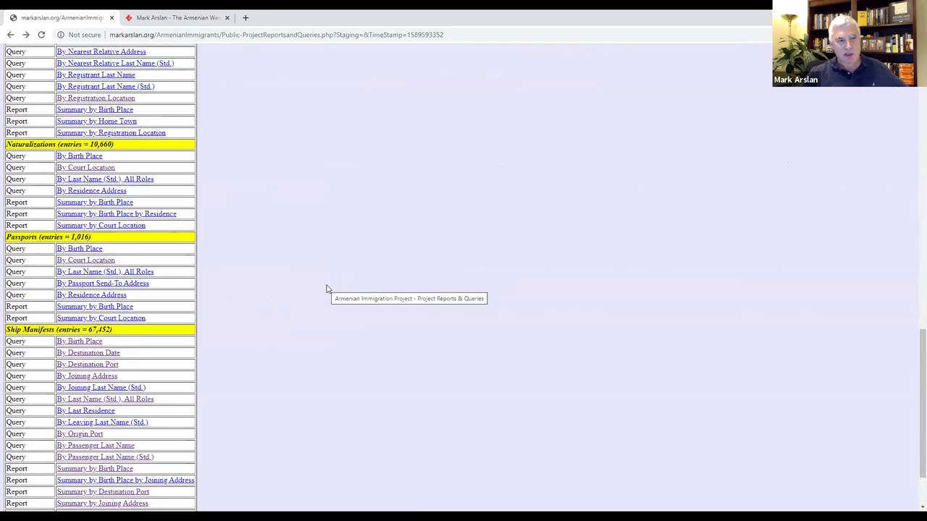
scroll(327, 300, "up", 1)
scroll(318, 305, "down", 2)
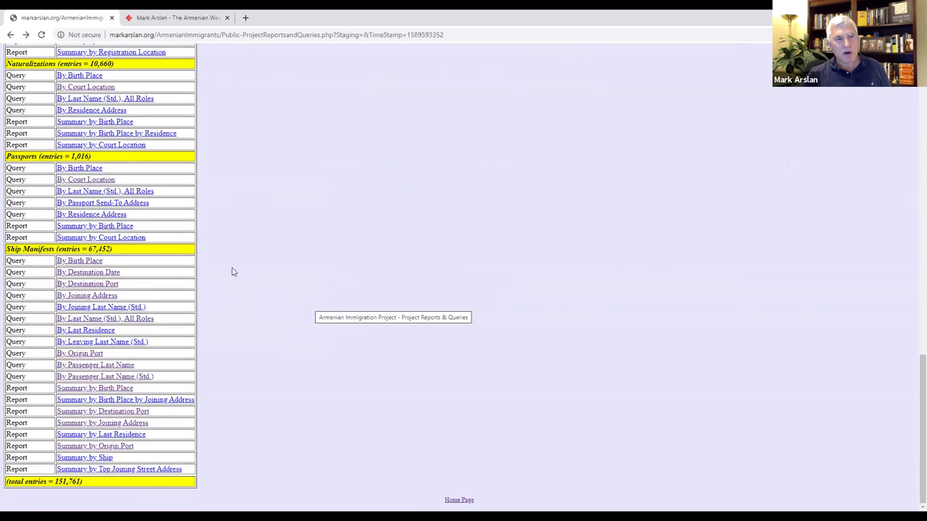
scroll(209, 286, "up", 2)
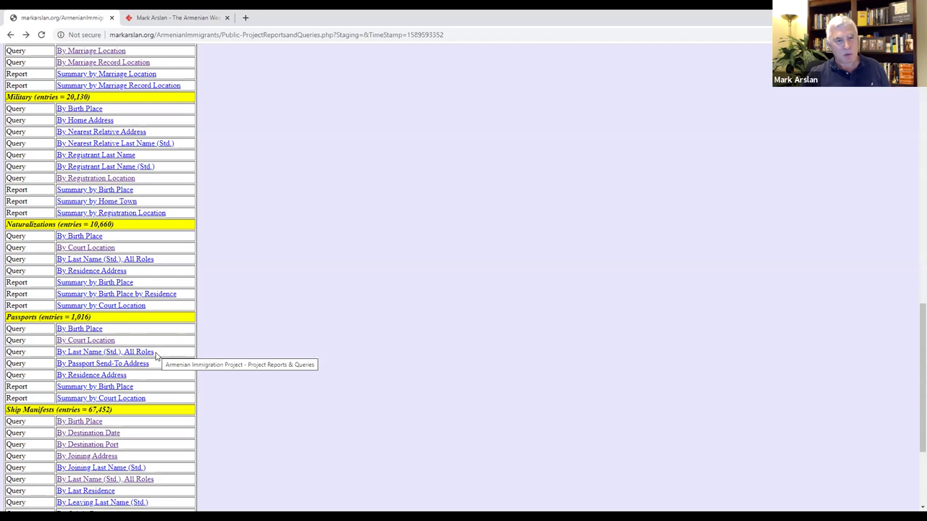
scroll(158, 358, "up", 3)
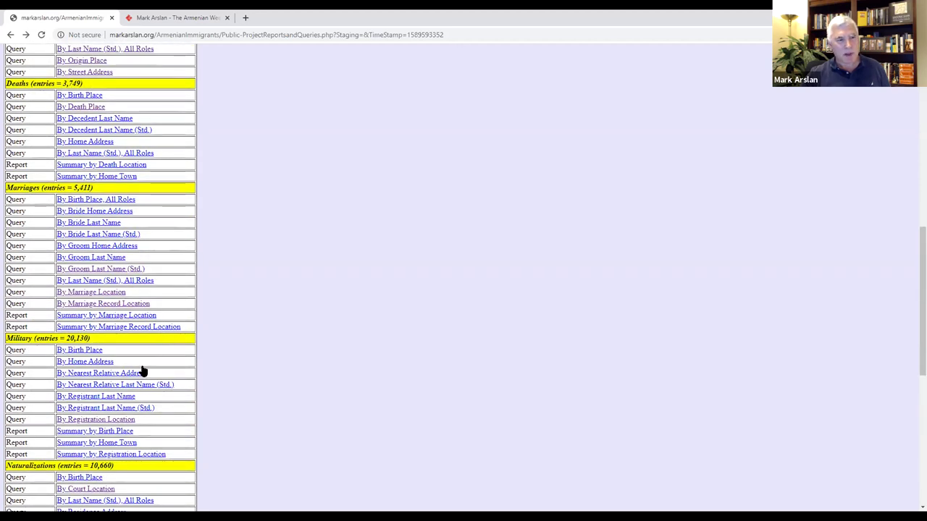
scroll(316, 265, "up", 5)
scroll(303, 284, "down", 1)
scroll(302, 284, "down", 2)
scroll(300, 283, "up", 1)
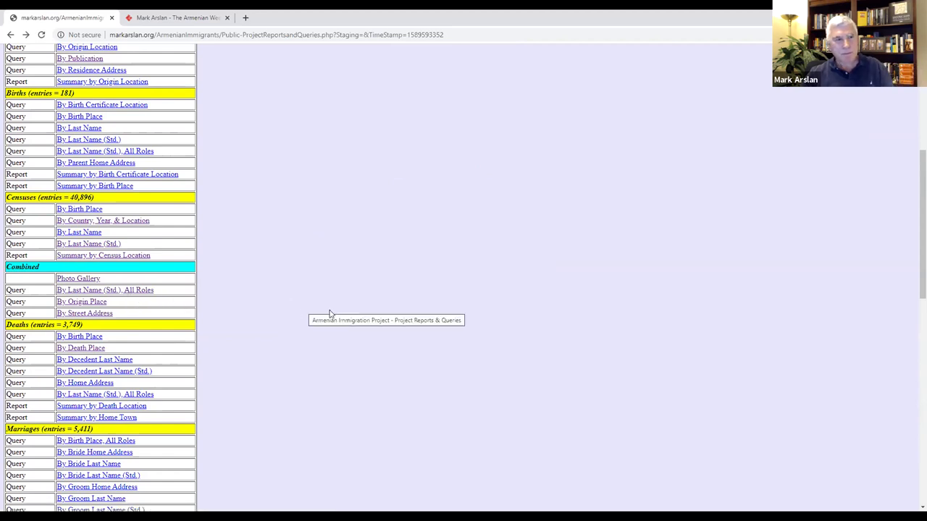
Step: Open the By Origin Location query in the Ads category and bring its origin filters and entries into view
scroll(324, 315, "up", 3)
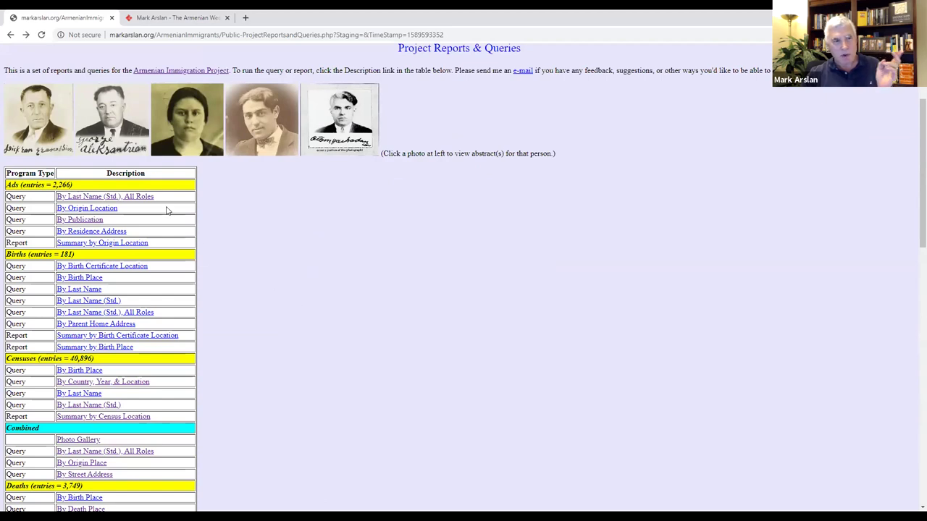
left_click(105, 209)
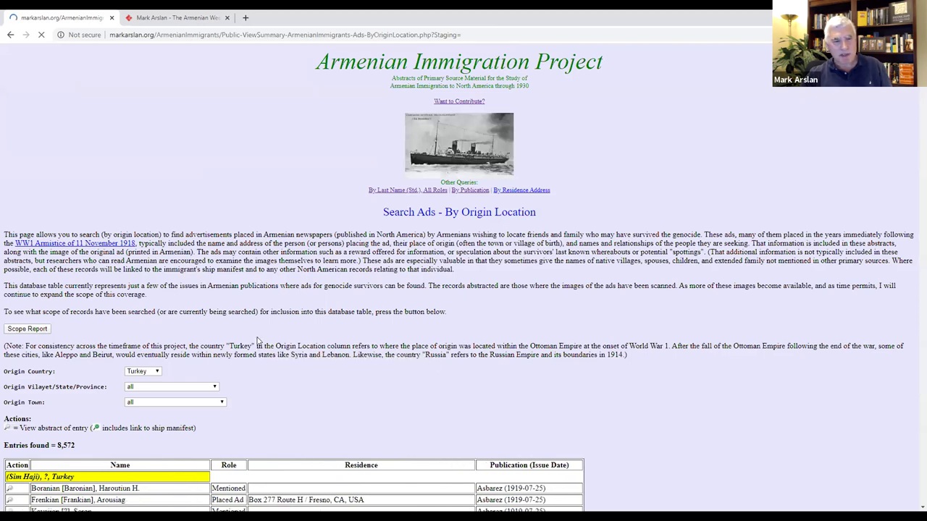
scroll(262, 353, "down", 3)
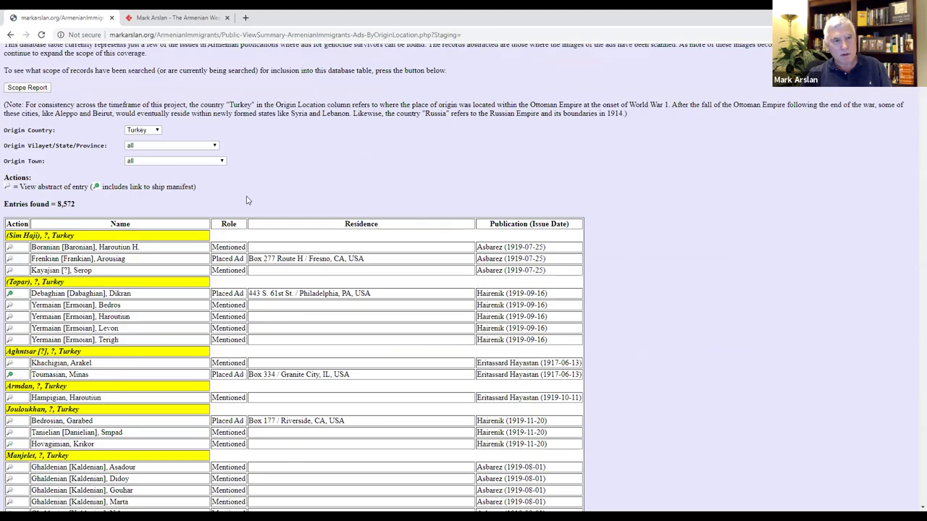
Step: Filter the Turkey ads by the origin vilayet Mamuretulaziz and look at the first matching entries
left_click(212, 146)
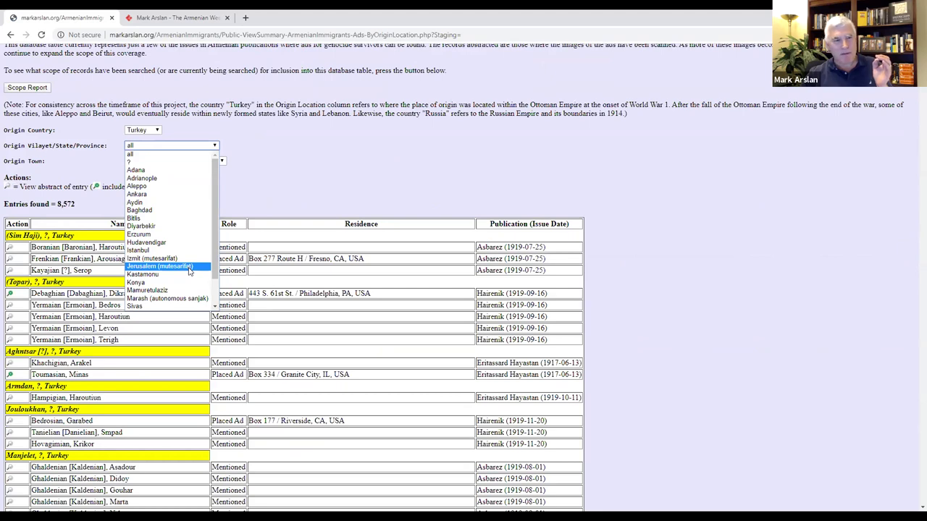
scroll(189, 270, "down", 2)
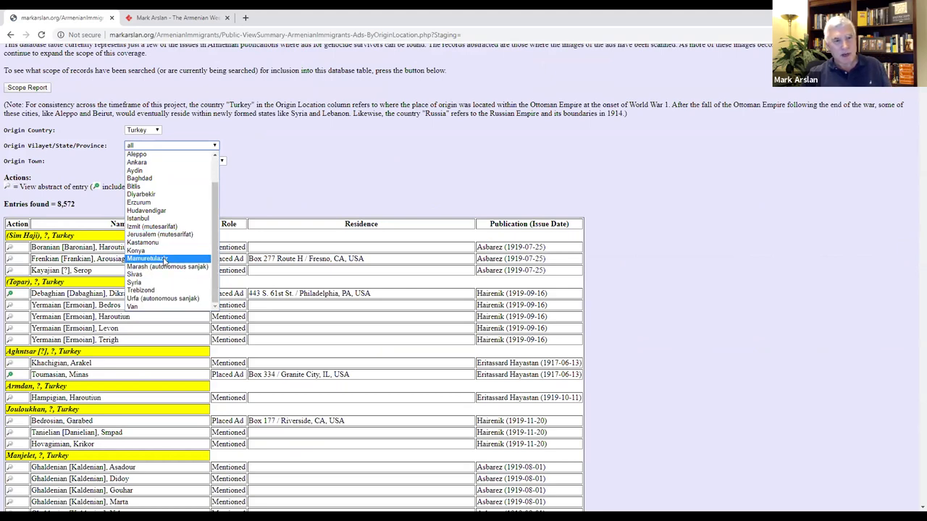
left_click(166, 261)
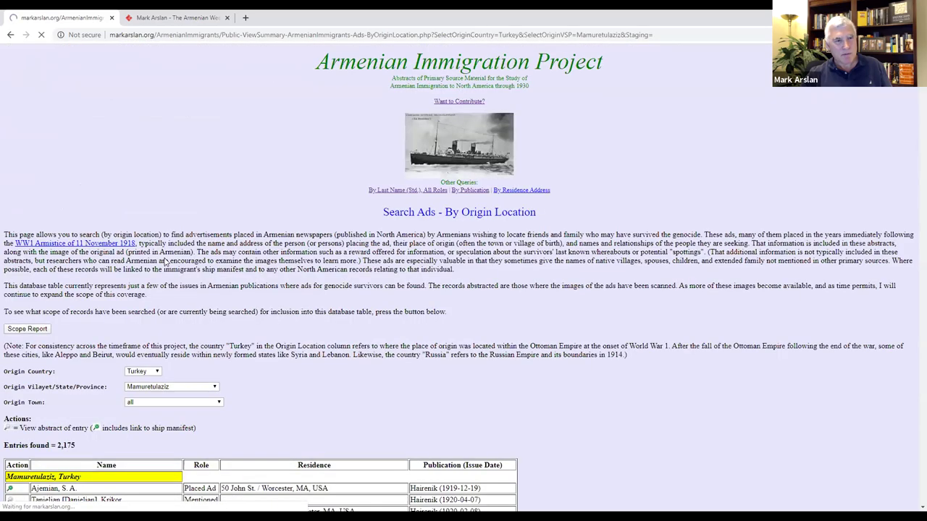
scroll(222, 238, "down", 5)
scroll(272, 233, "up", 3)
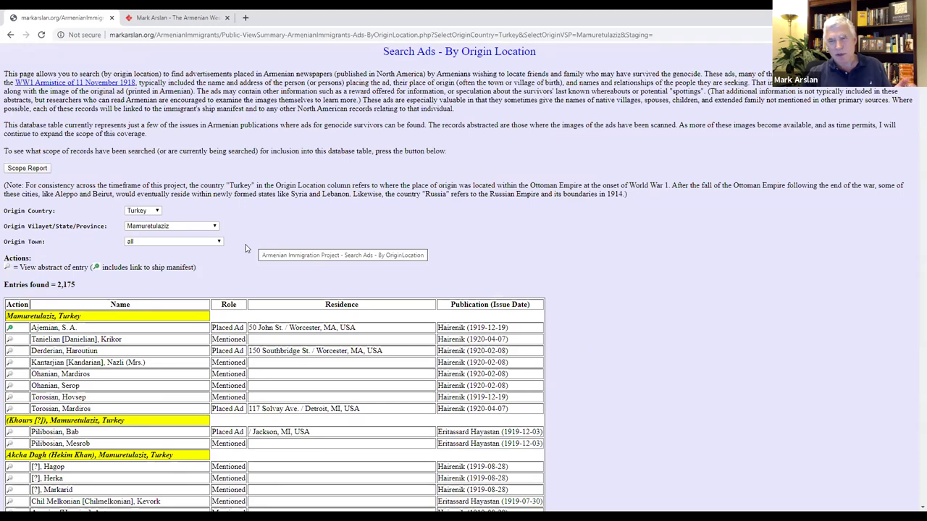
Step: Narrow the Mamuretulaziz ads to the origin town Malatia and look through the names, roles, residences and publications listed
left_click(206, 246)
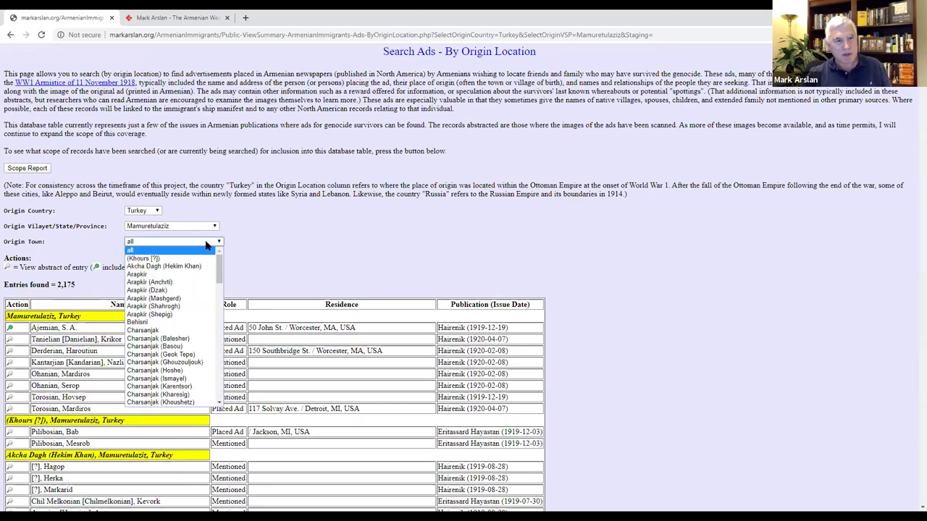
left_click_drag(217, 274, 222, 397)
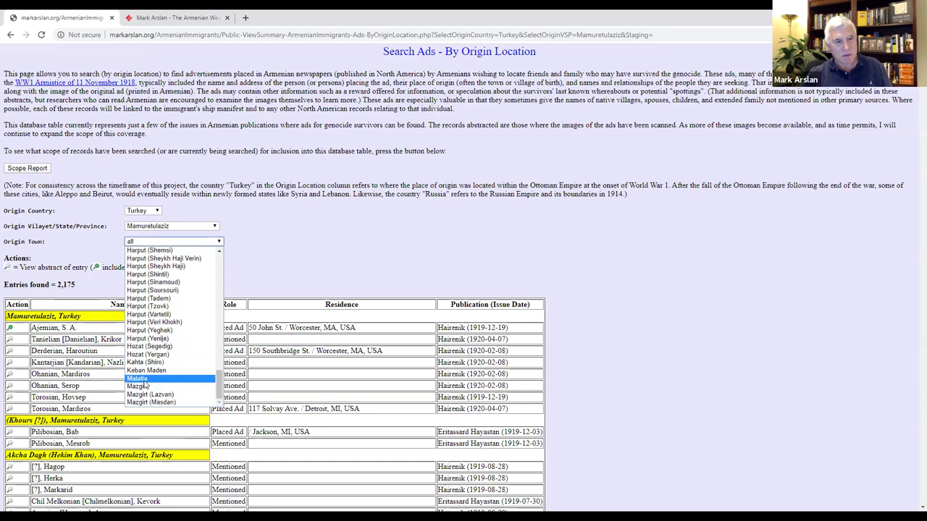
left_click(144, 381)
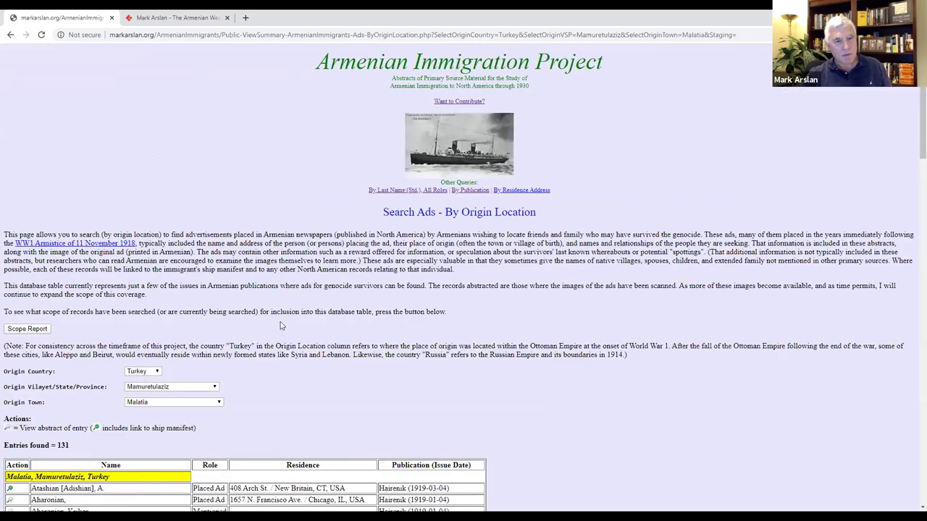
scroll(282, 310, "down", 5)
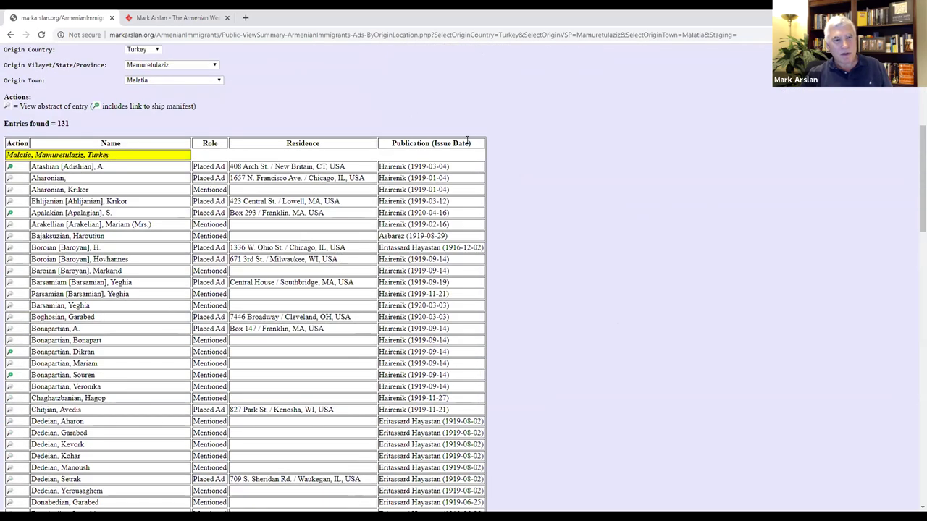
scroll(449, 218, "up", 1)
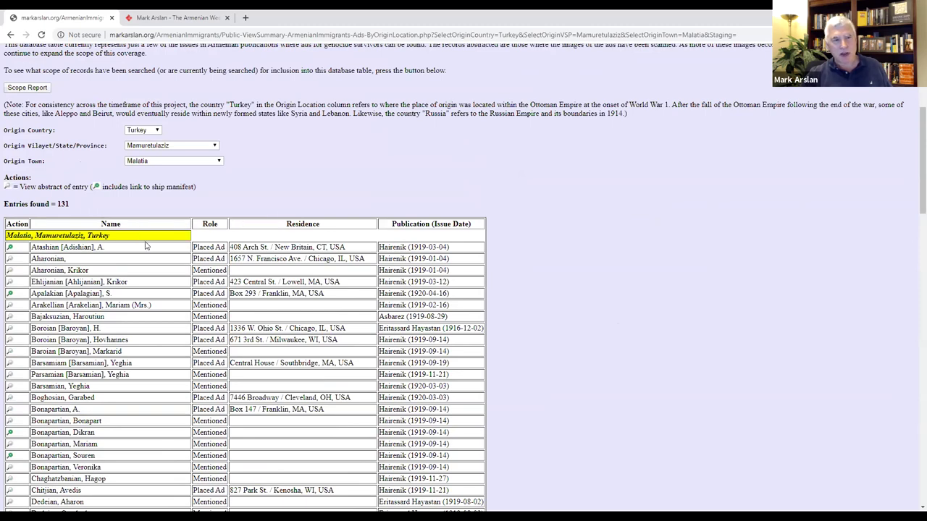
scroll(246, 287, "down", 20)
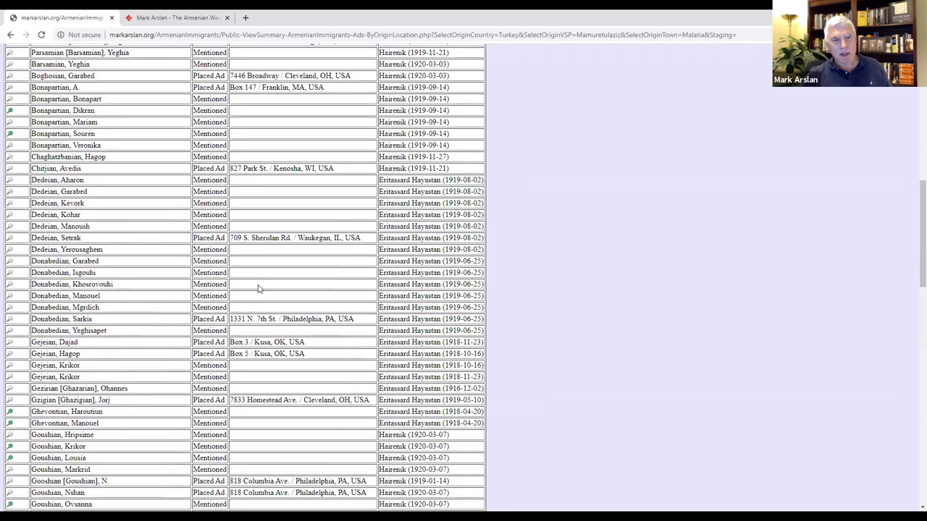
scroll(257, 290, "down", 3)
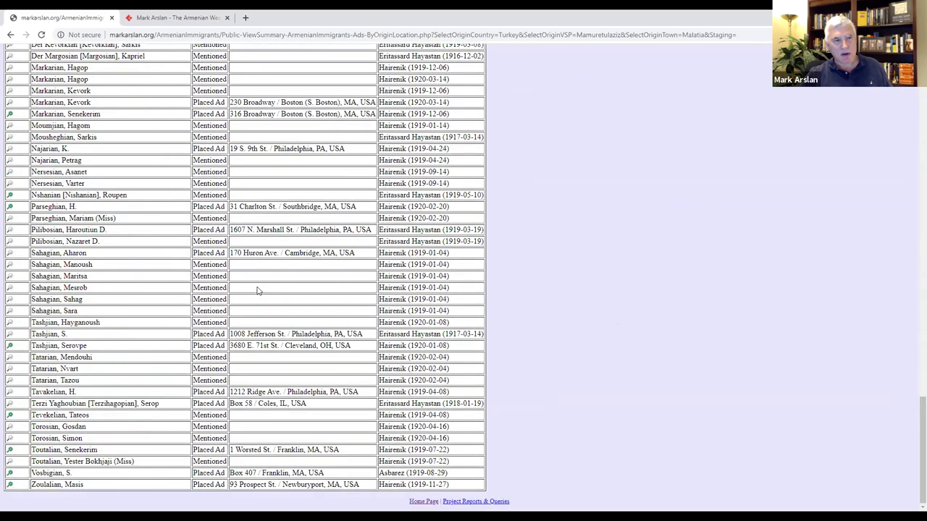
Step: View the abstract of the Malatia ad placed from Southbridge, MA in Hairenik (1920-02-20), including its mentioned relatives, and return to the results
scroll(269, 259, "up", 1)
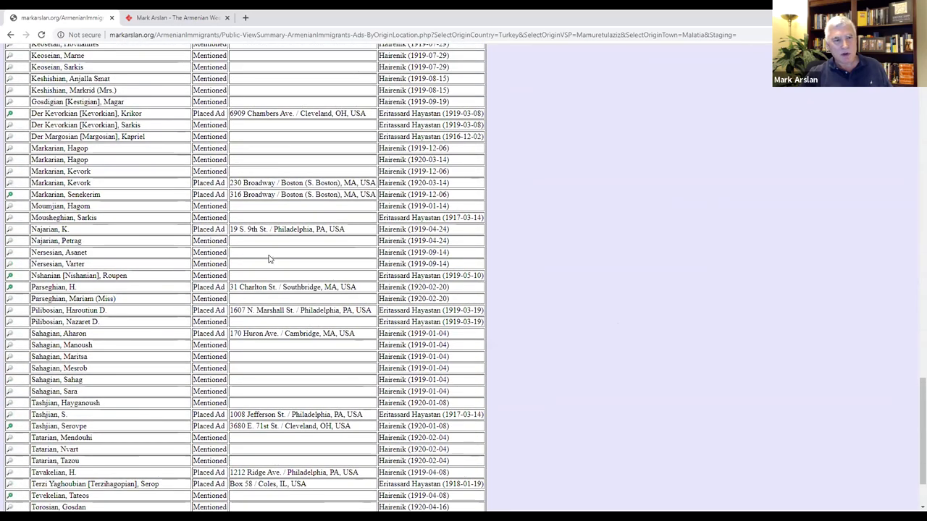
left_click(10, 290)
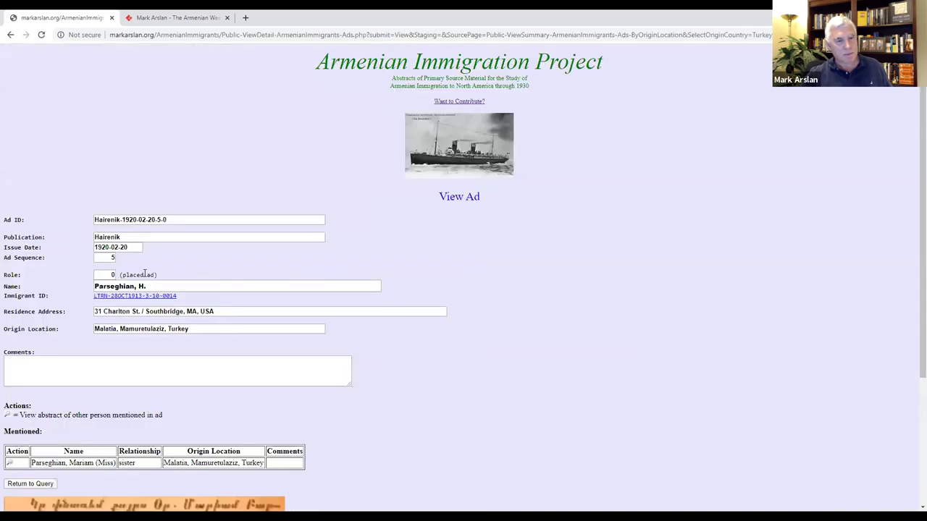
scroll(91, 109, "down", 1)
left_click(10, 36)
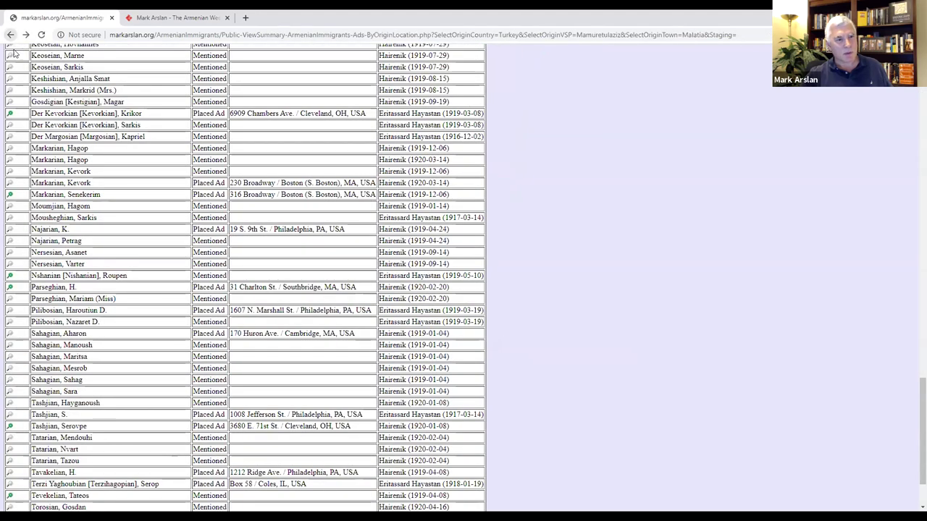
Step: Open the Malatia ad placed from South Boston, MA in Hairenik (1919-12-06) and examine its abstract, mentioned persons and scanned Armenian text
left_click(9, 198)
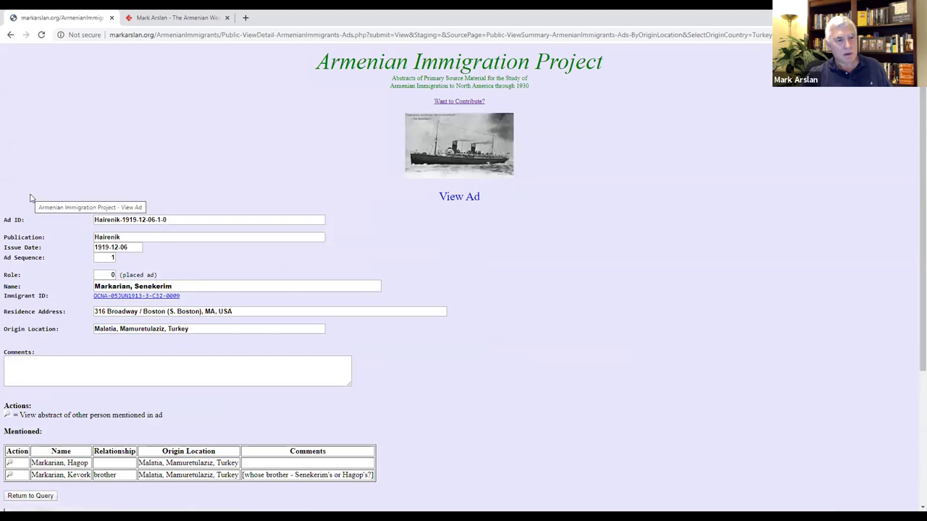
scroll(30, 194, "down", 2)
scroll(264, 234, "up", 1)
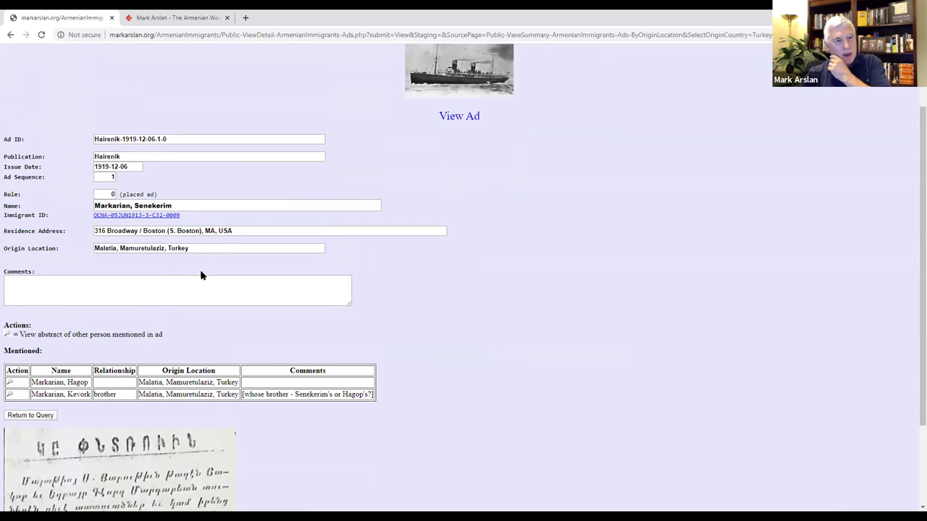
scroll(205, 327, "down", 2)
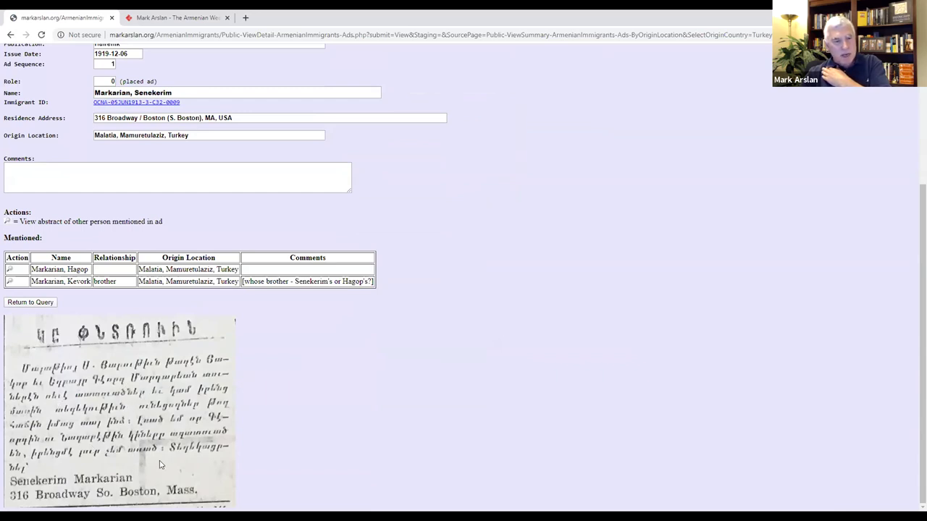
scroll(202, 405, "up", 1)
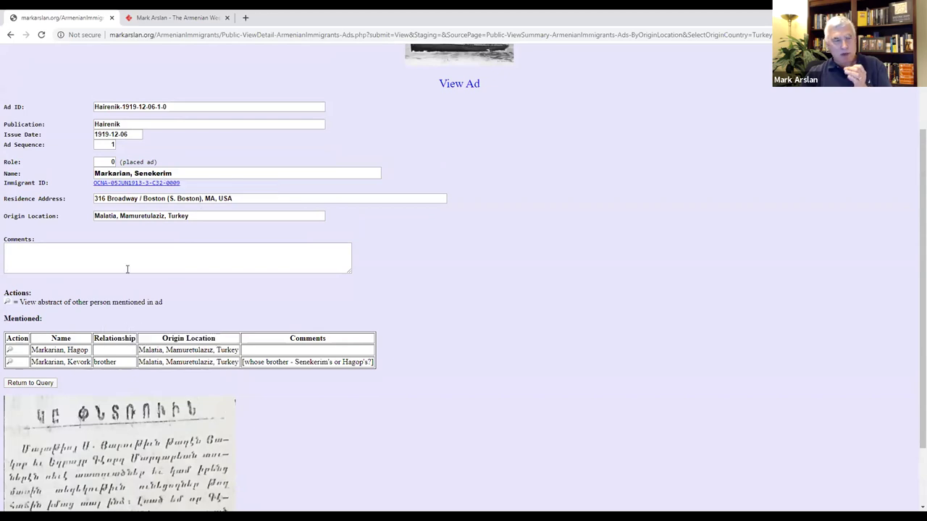
Step: Go back to the Project Reports & Queries list and look over its categories, including the Combined section
left_click(11, 37)
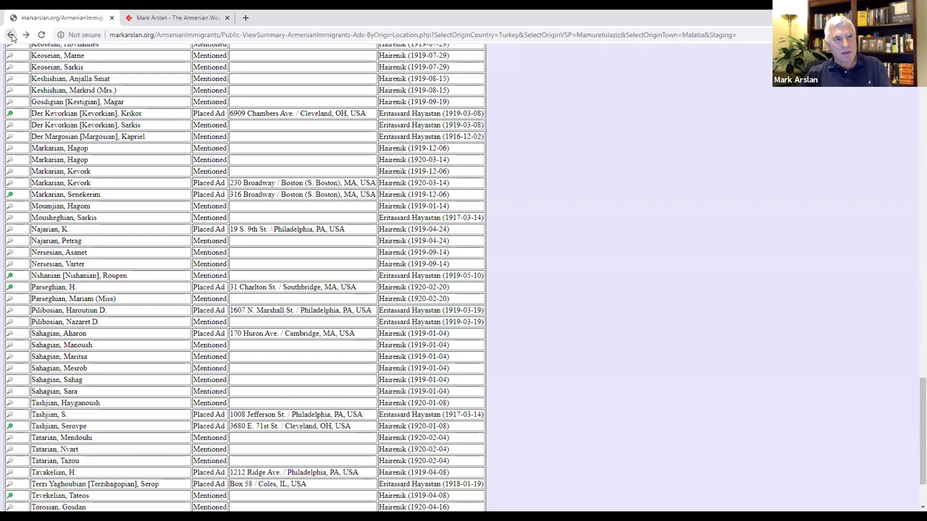
left_click(11, 36)
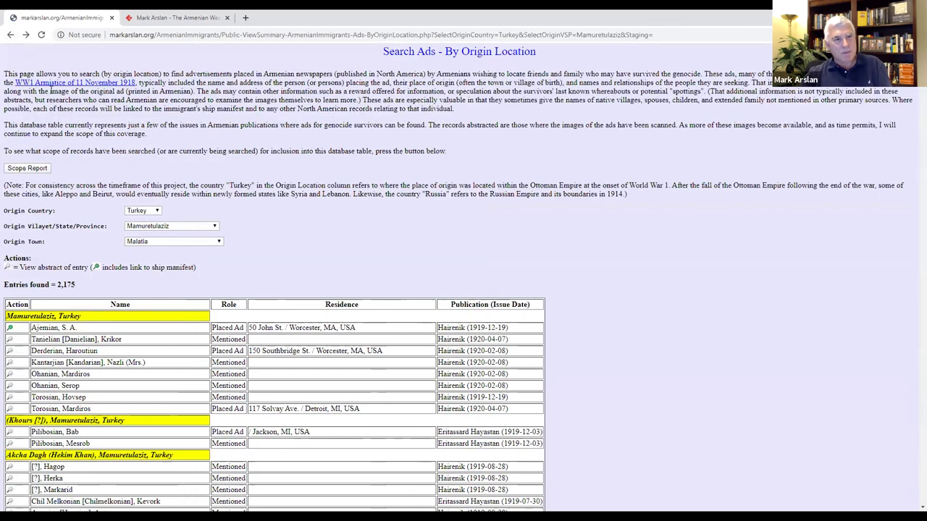
left_click(11, 36)
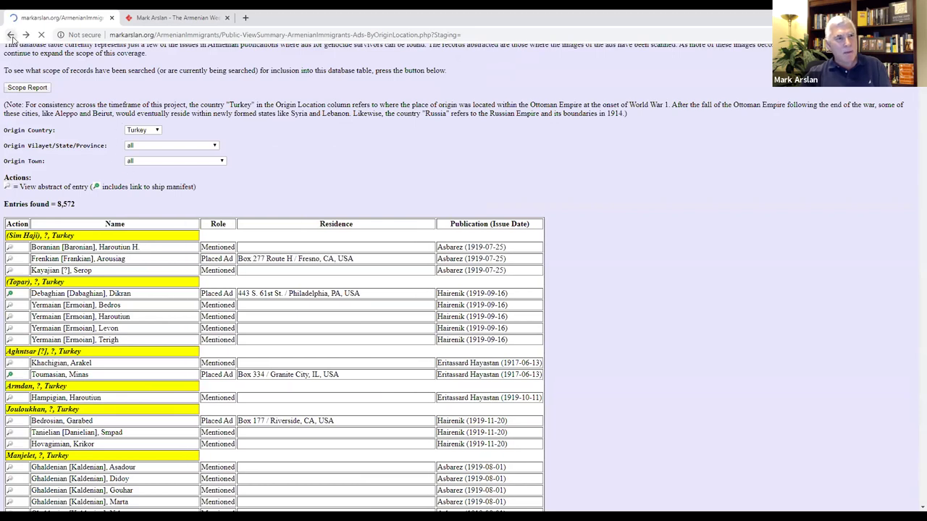
left_click(11, 36)
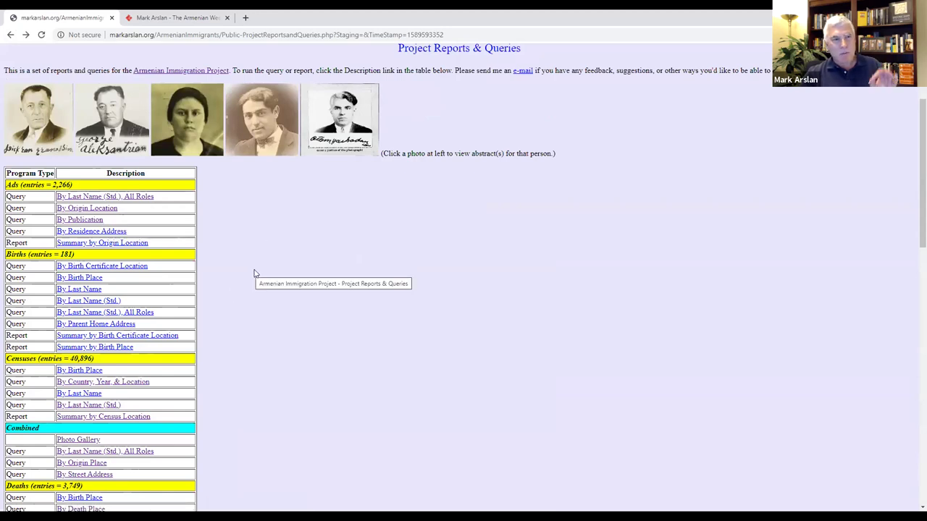
scroll(248, 279, "down", 2)
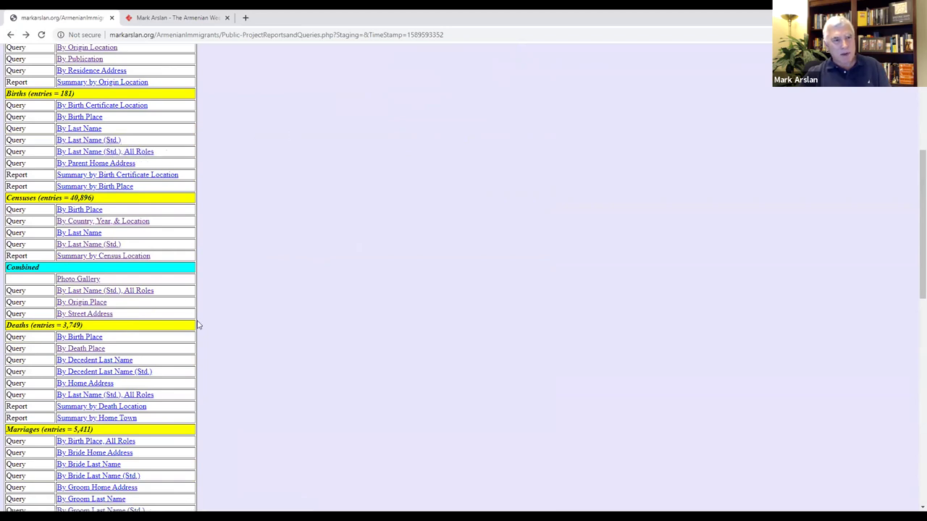
scroll(274, 222, "down", 1)
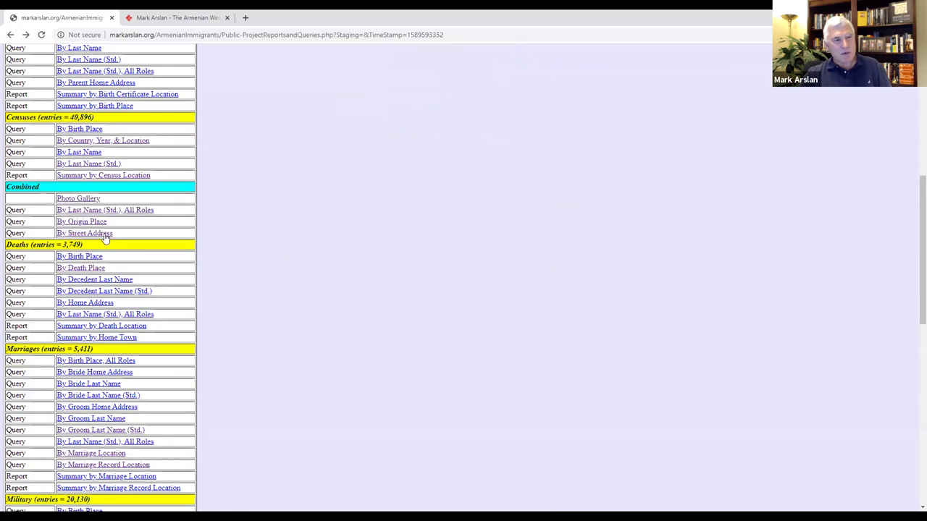
Step: Open the Photo Gallery in the Combined section, browse the portraits with their ship manifest links, and return to the list of reports and queries
left_click(70, 201)
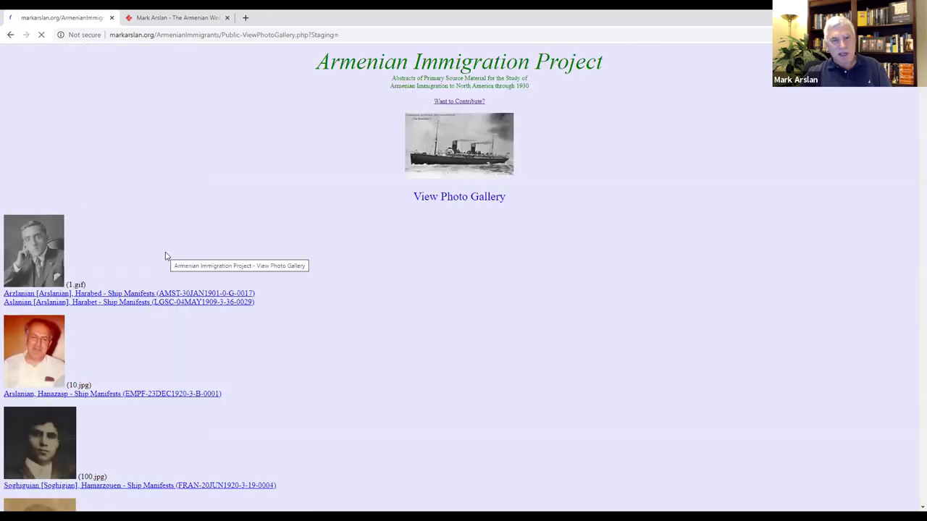
scroll(165, 258, "down", 10)
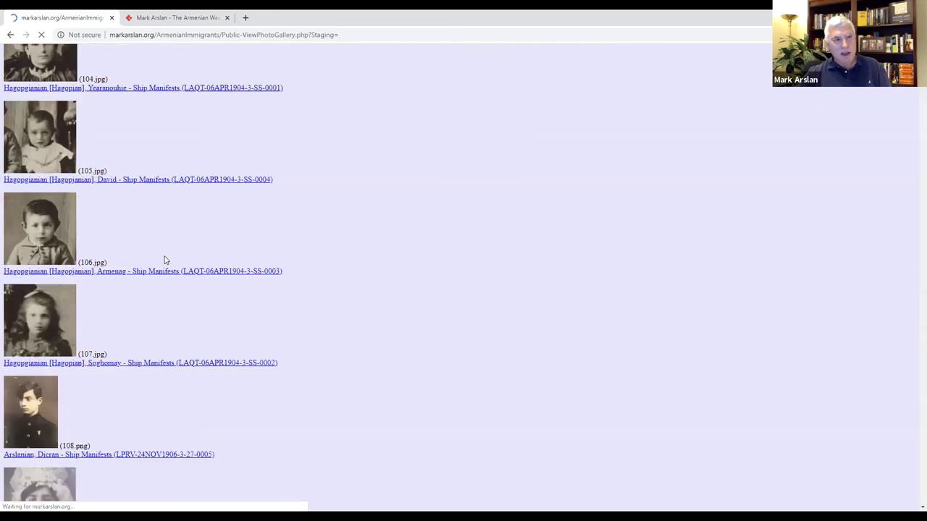
scroll(165, 260, "down", 9)
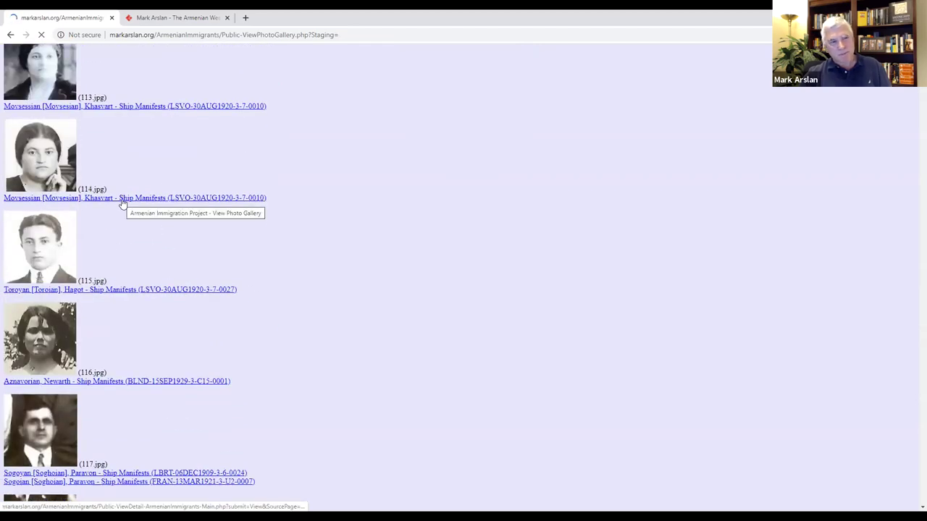
scroll(113, 153, "up", 4)
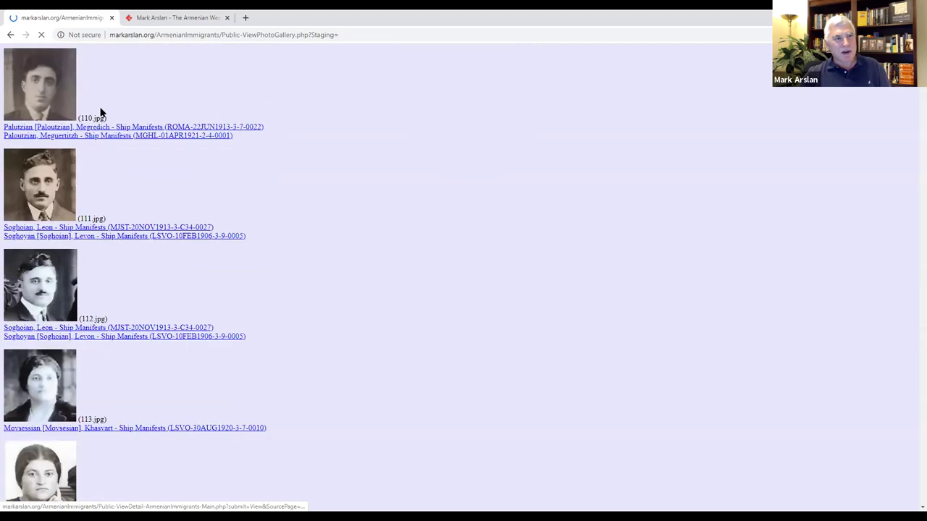
key("alt+Left")
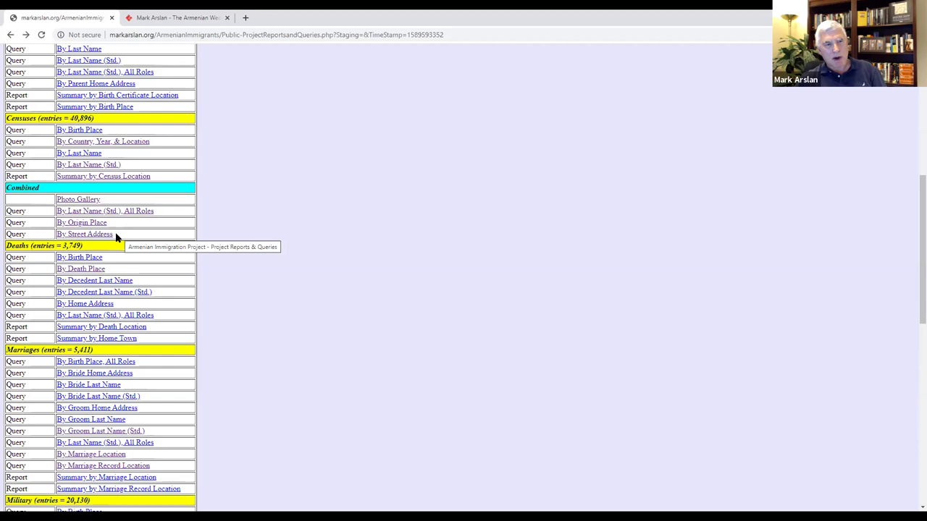
Step: Open the Combined query By Last Name (Std.), All Roles and examine its role definitions, last name filter and default entries
left_click(124, 211)
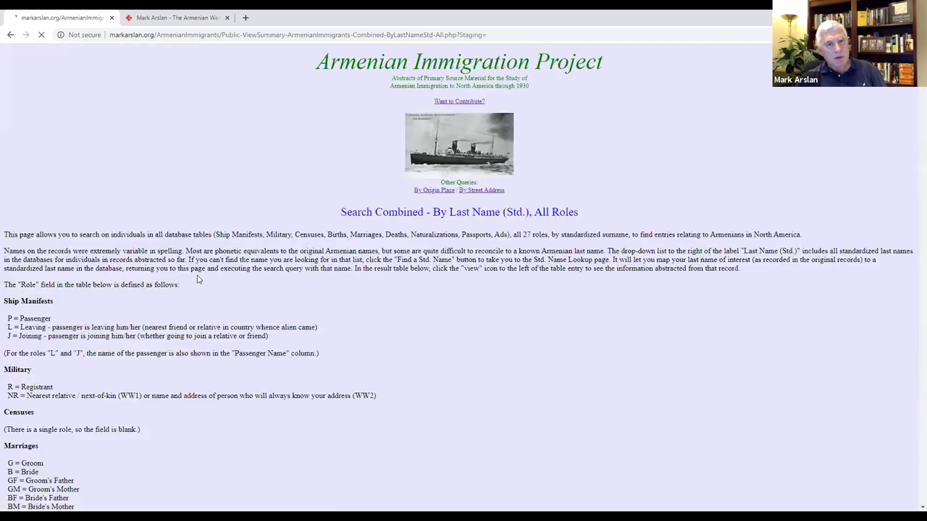
scroll(192, 297, "down", 8)
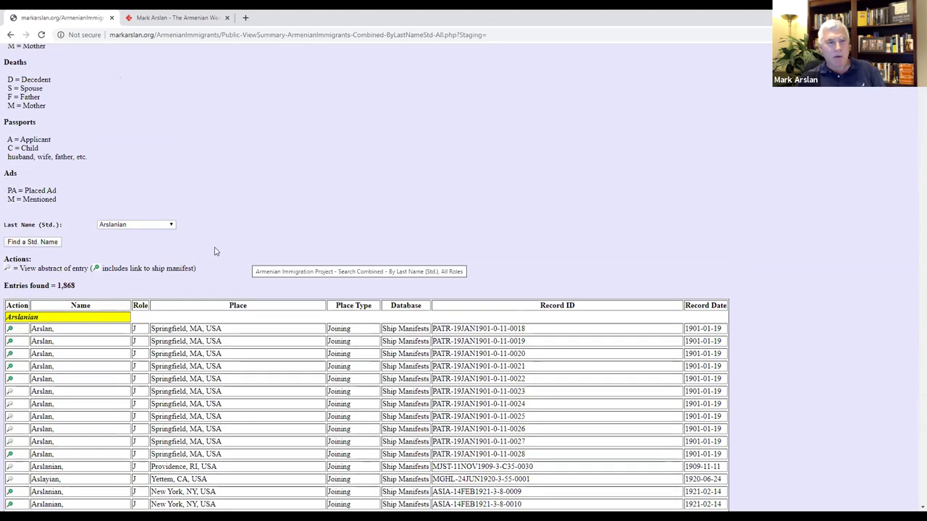
scroll(173, 251, "down", 1)
scroll(172, 251, "down", 2)
scroll(90, 289, "up", 3)
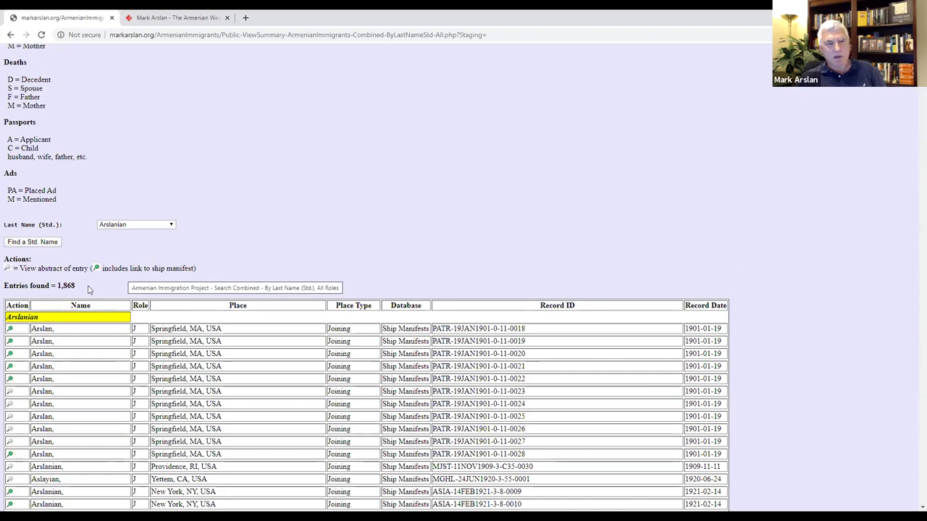
scroll(178, 332, "down", 4)
scroll(174, 331, "down", 5)
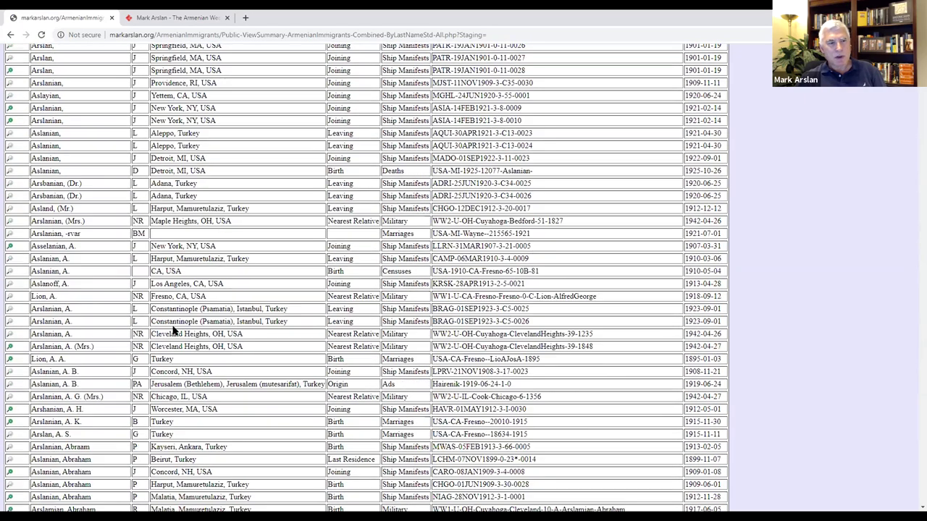
scroll(176, 326, "up", 6)
scroll(177, 327, "up", 4)
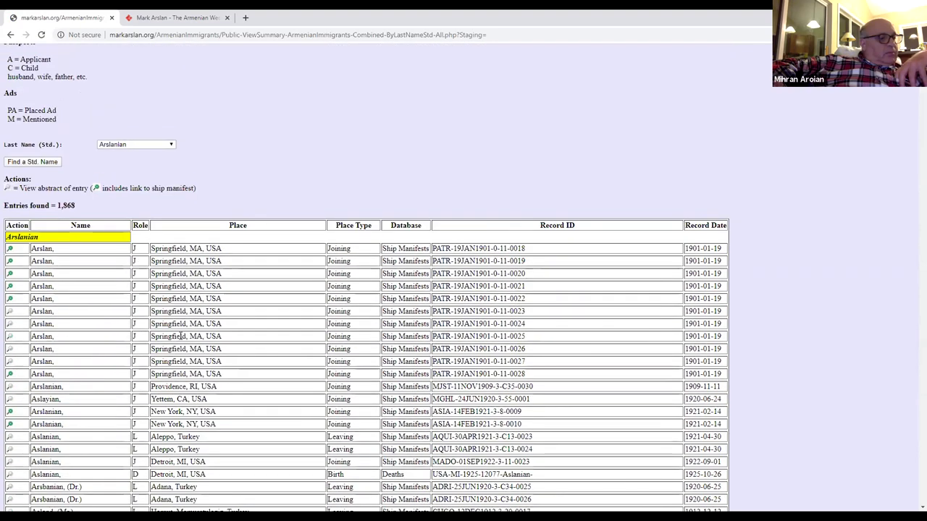
scroll(239, 356, "down", 2)
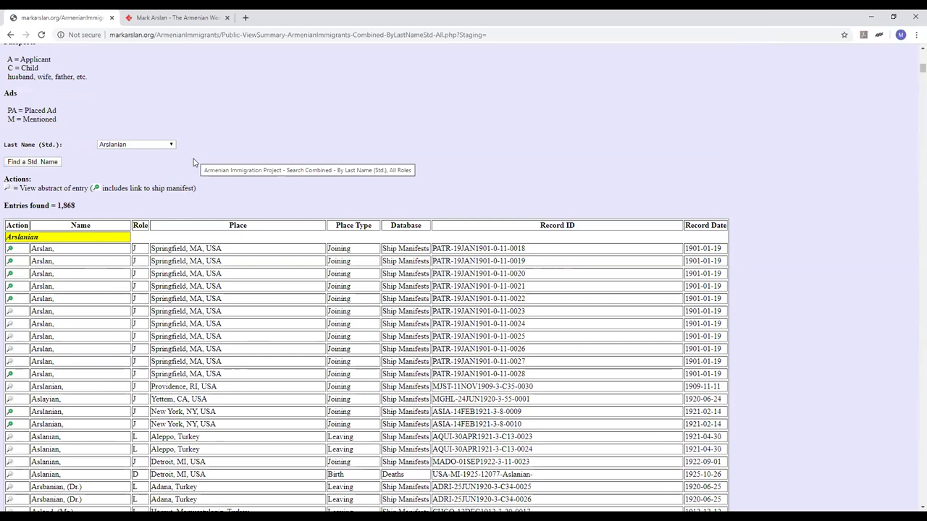
Step: Filter the combined records by the chosen standardized last name beginning with Kaz and bring the matching entries into view
left_click(156, 147)
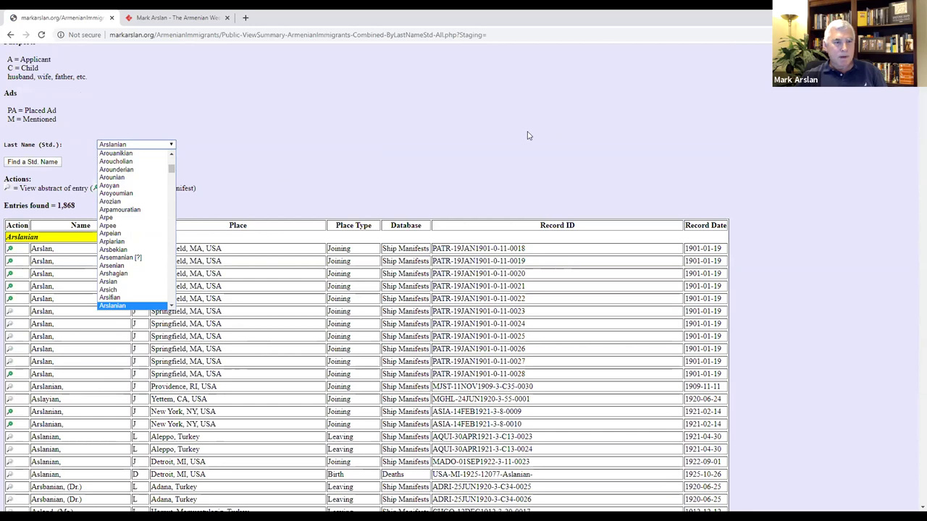
type("kaz")
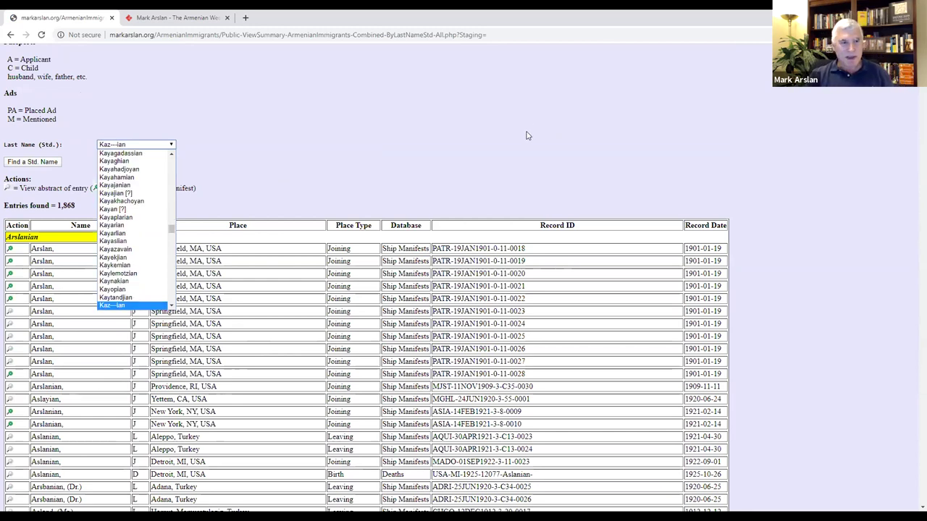
type("yd")
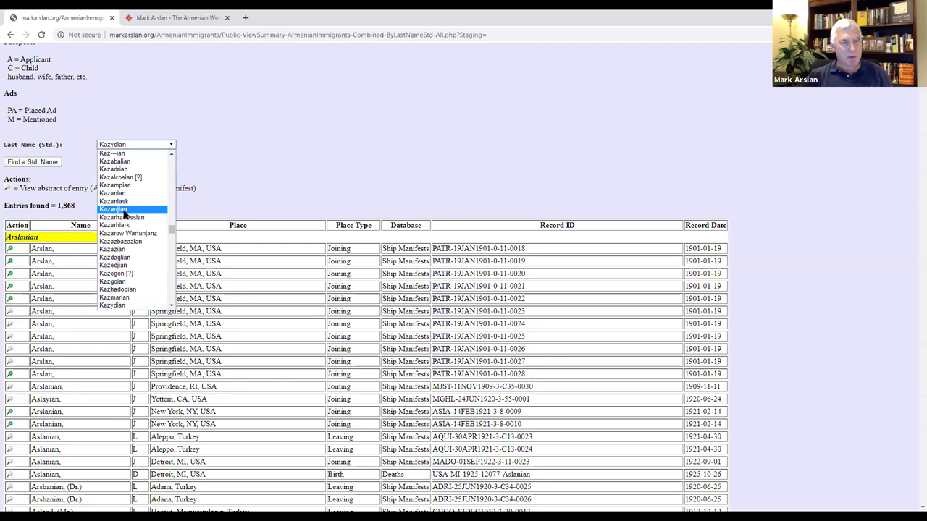
left_click(123, 210)
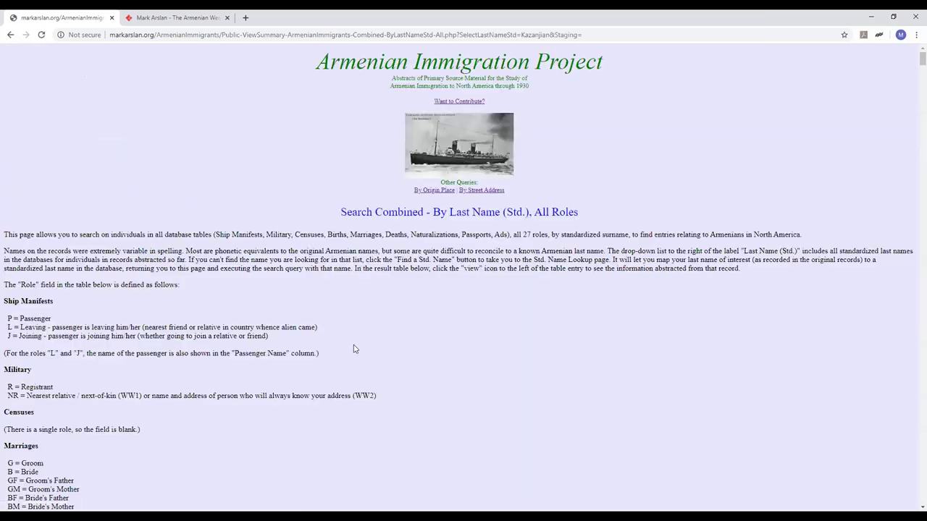
scroll(398, 355, "down", 1)
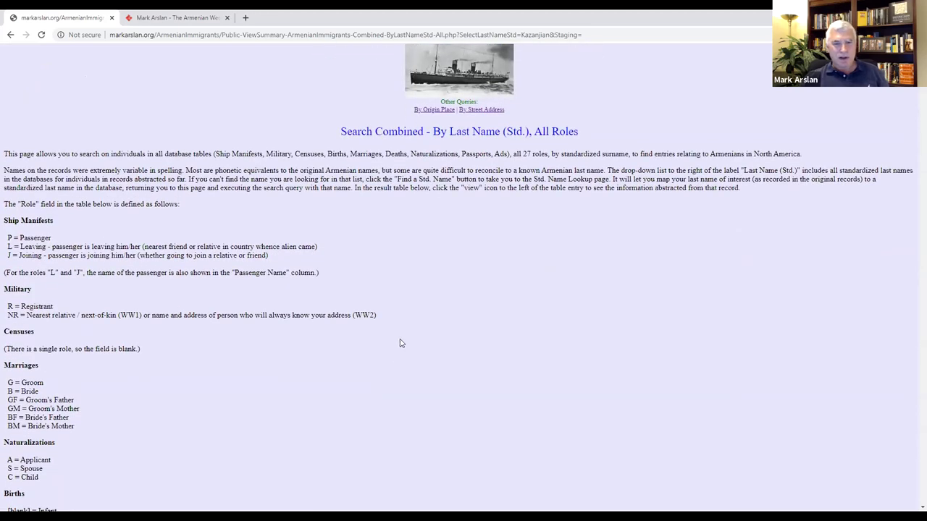
scroll(398, 347, "down", 5)
scroll(341, 268, "down", 1)
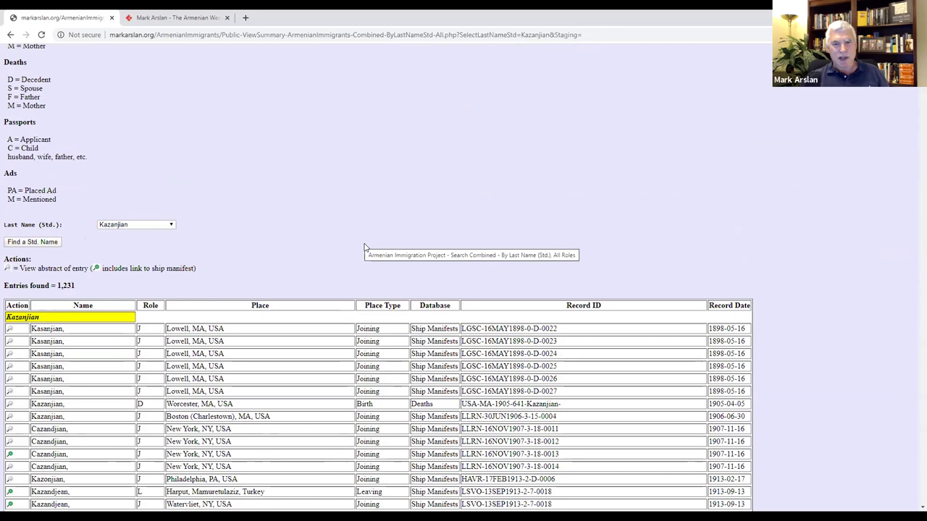
Step: Look through the spelling variants, roles, places, source databases, record IDs and dates of the entries for the chosen last name
scroll(342, 281, "down", 2)
scroll(464, 305, "up", 1)
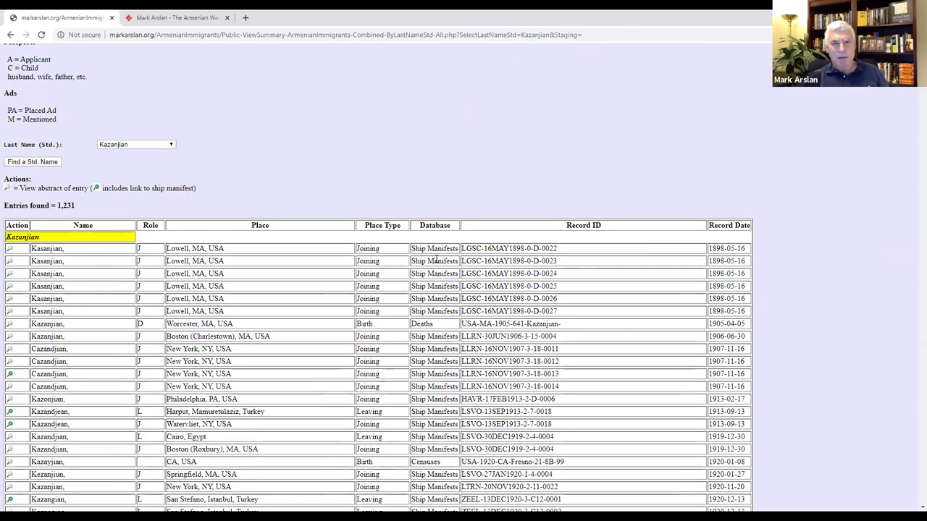
scroll(452, 262, "down", 1)
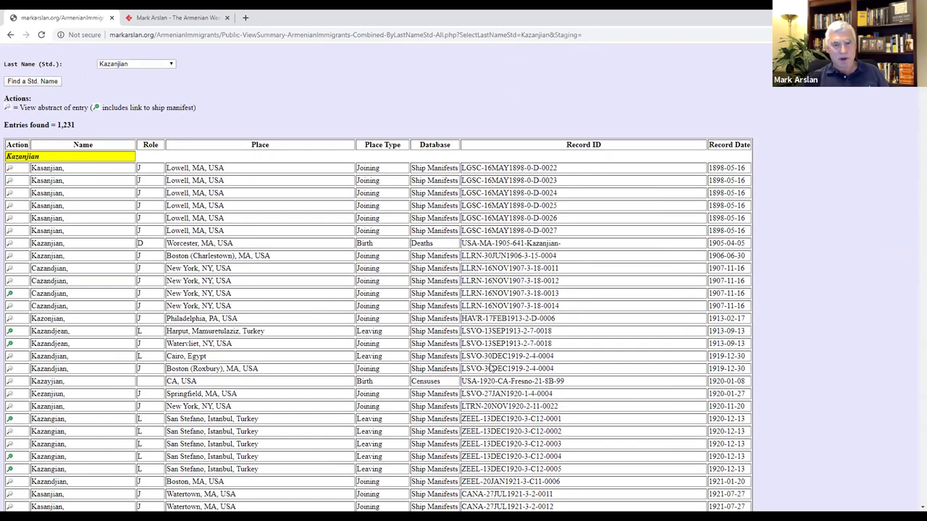
scroll(492, 368, "down", 5)
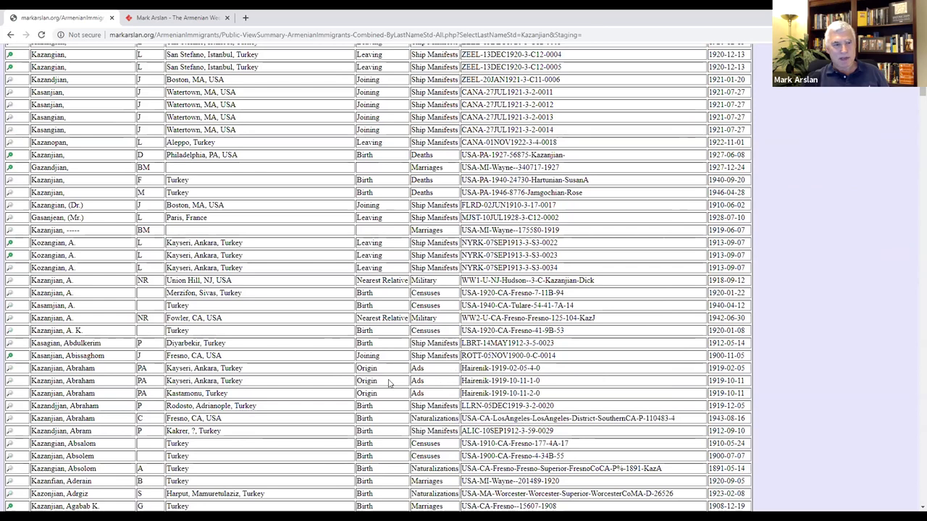
scroll(101, 148, "down", 3)
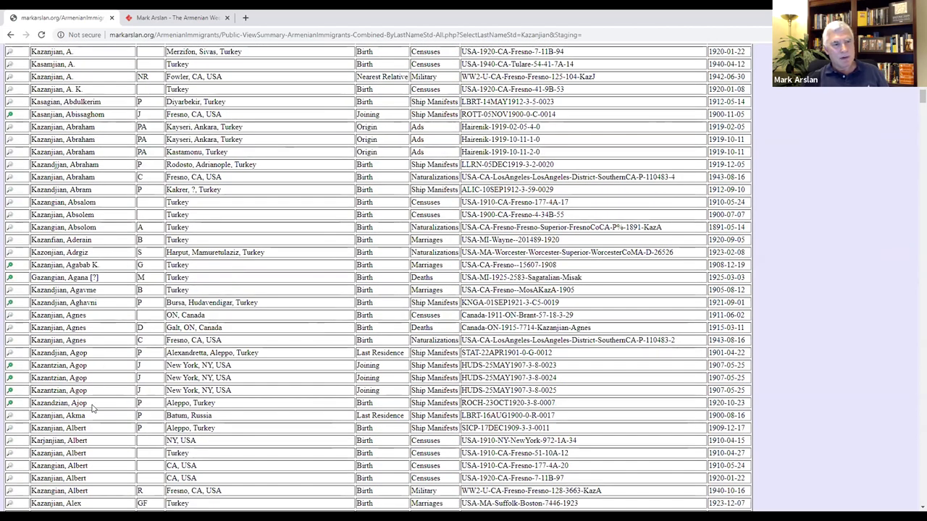
scroll(88, 412, "down", 7)
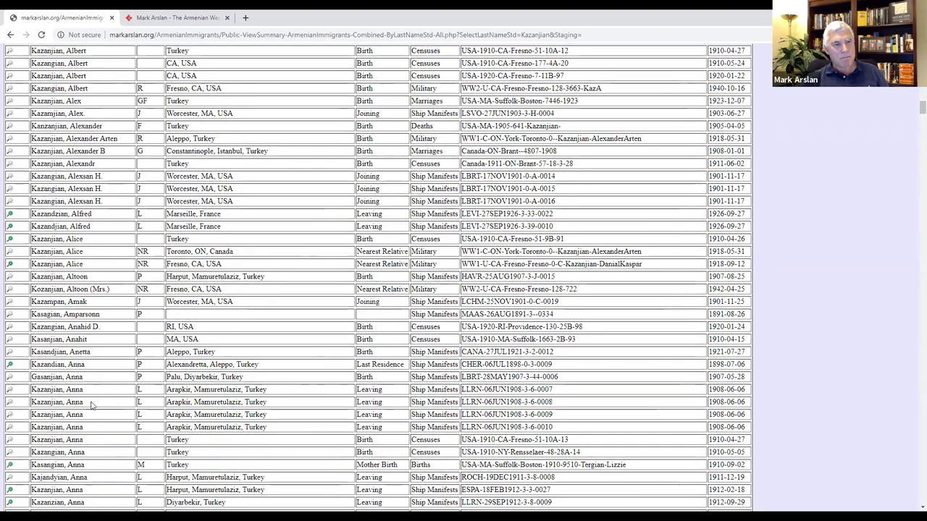
Step: Look through more entries for the chosen last name, and open the 1920 Middlesex census entry dated 1920-01-09 to examine its details
scroll(91, 407, "down", 1)
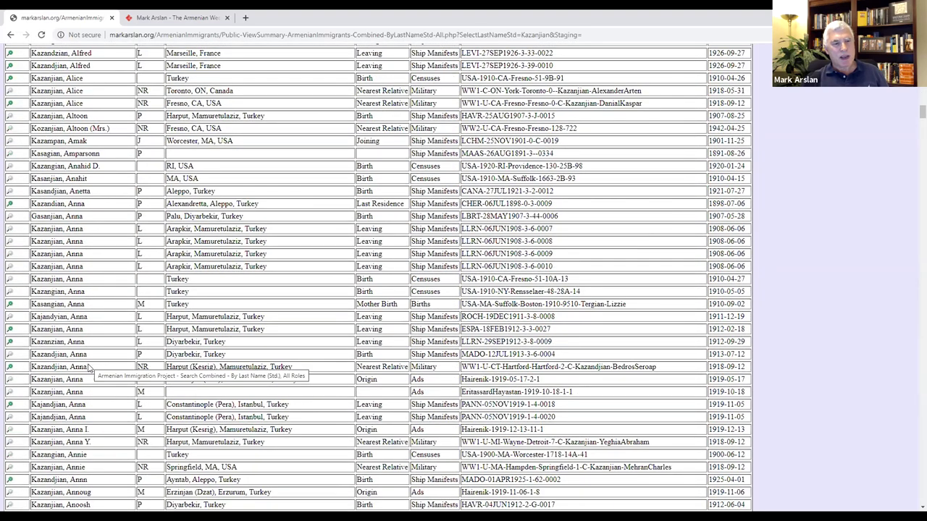
scroll(70, 392, "down", 3)
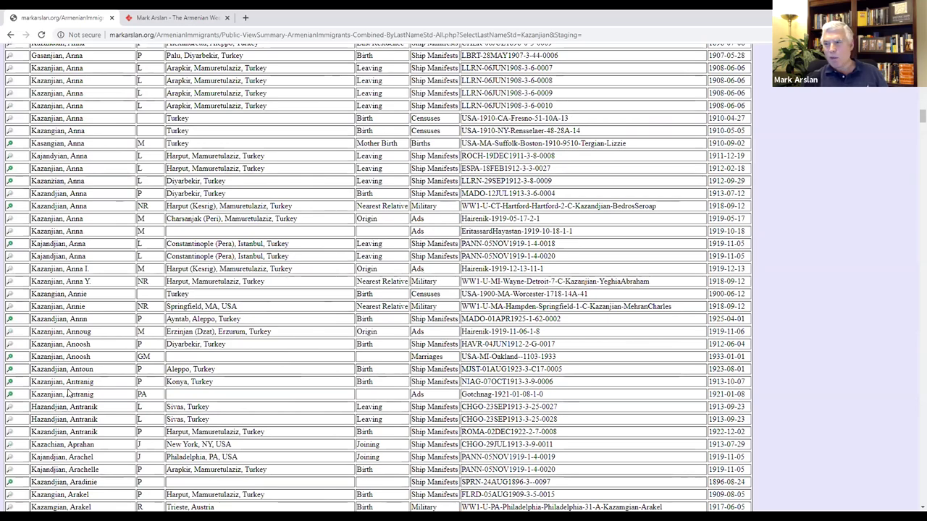
scroll(85, 377, "down", 3)
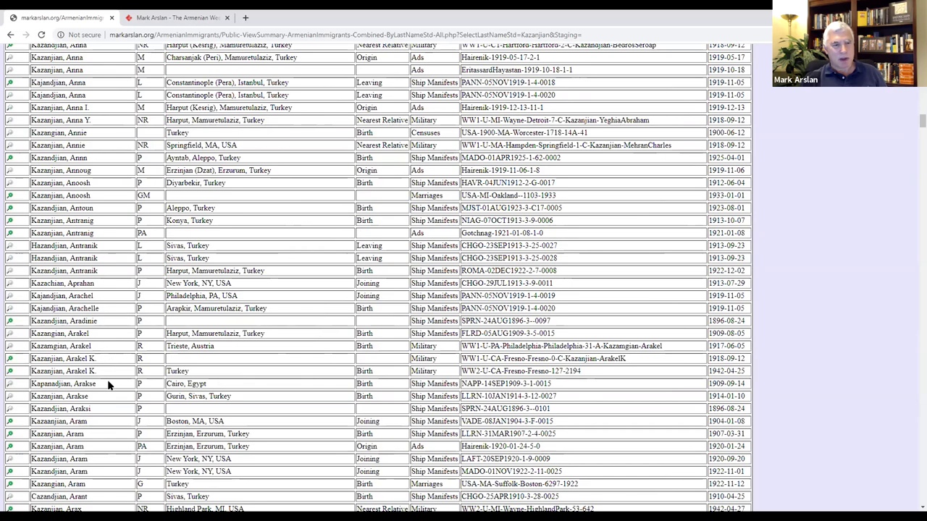
scroll(52, 93, "down", 5)
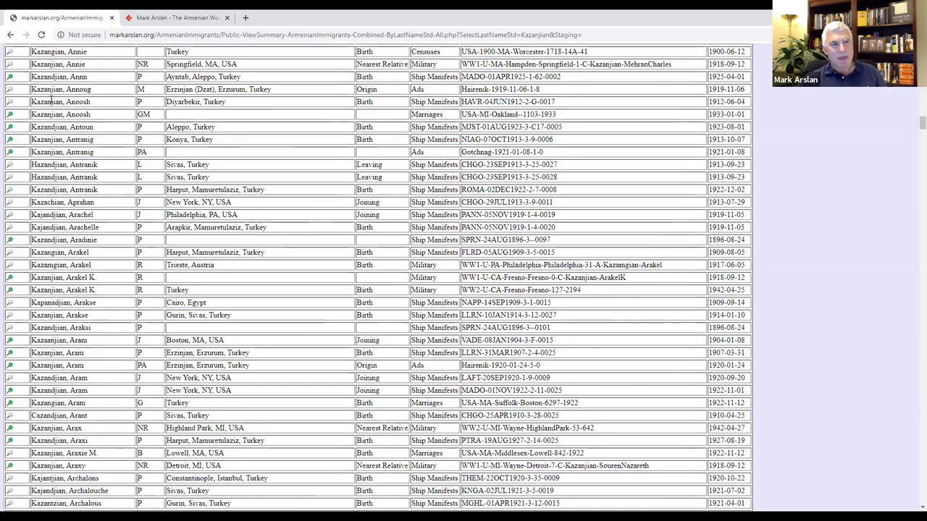
scroll(92, 331, "down", 3)
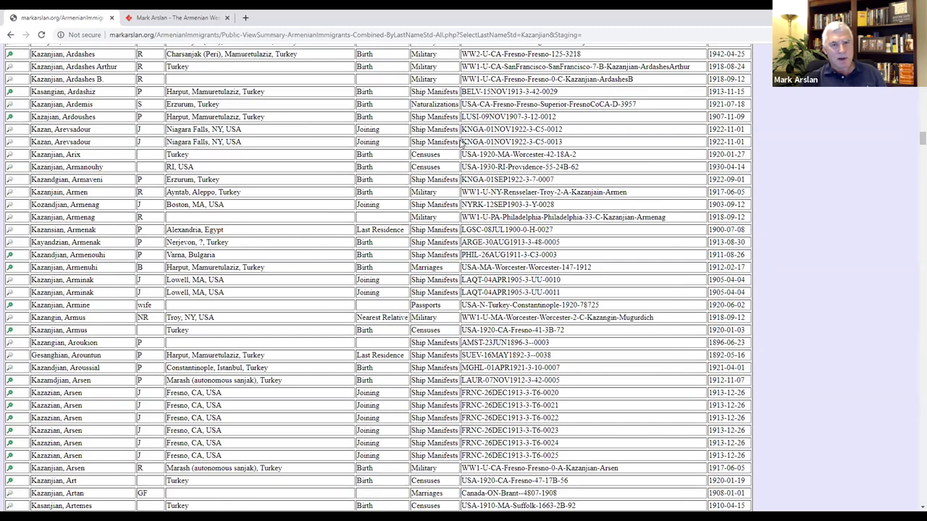
scroll(129, 232, "down", 10)
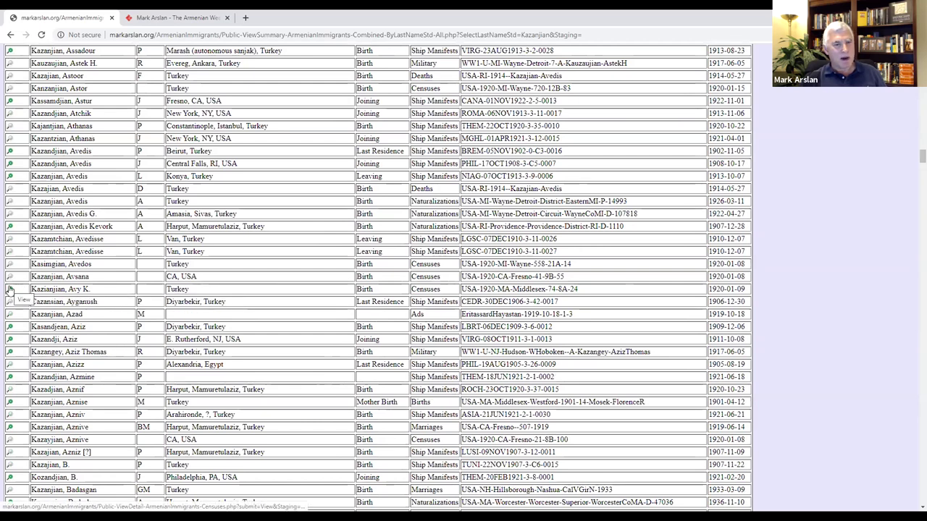
left_click(10, 290)
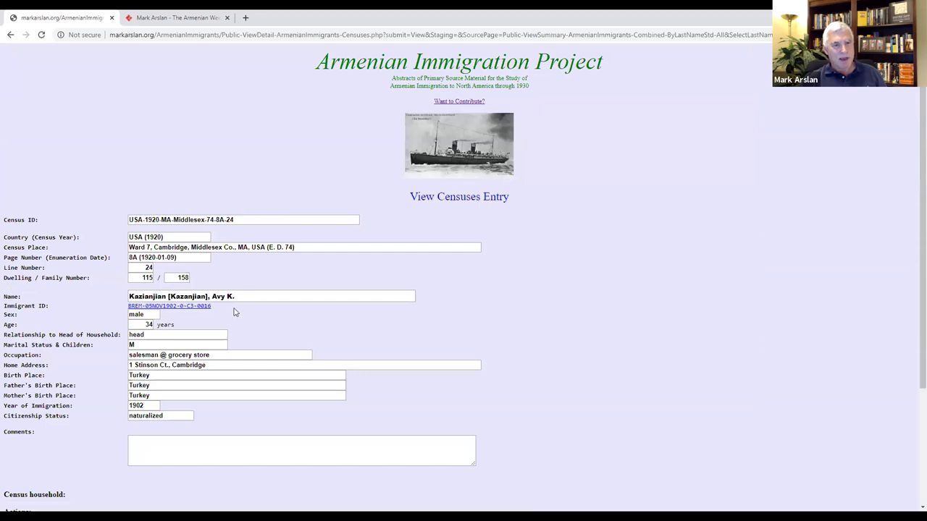
scroll(233, 311, "down", 2)
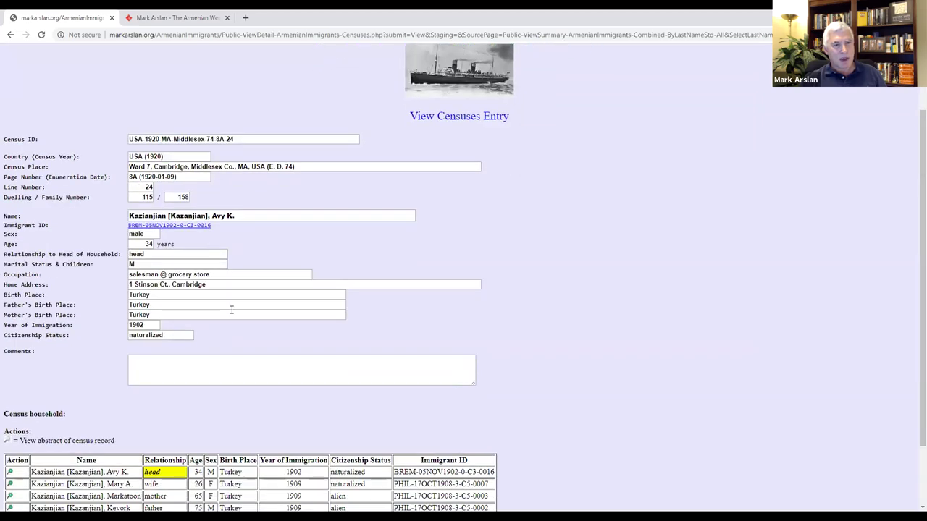
Step: Follow the census record's immigrant ID to its ship manifest entry, review the related records and census household, and return to the query
left_click(182, 228)
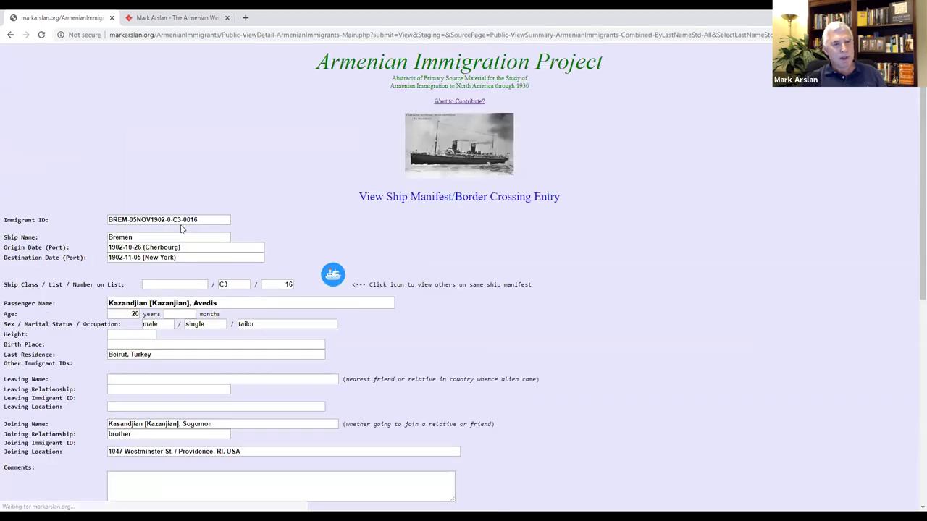
scroll(260, 270, "down", 5)
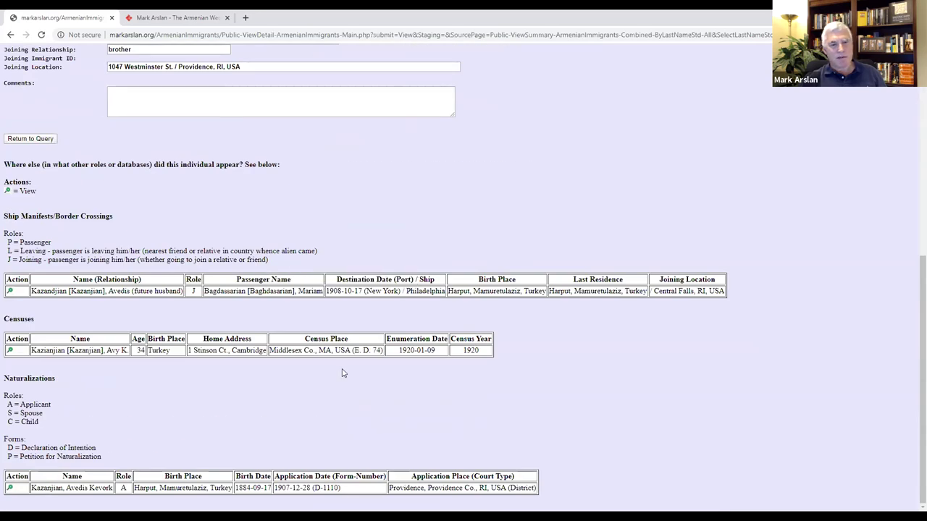
scroll(267, 249, "up", 5)
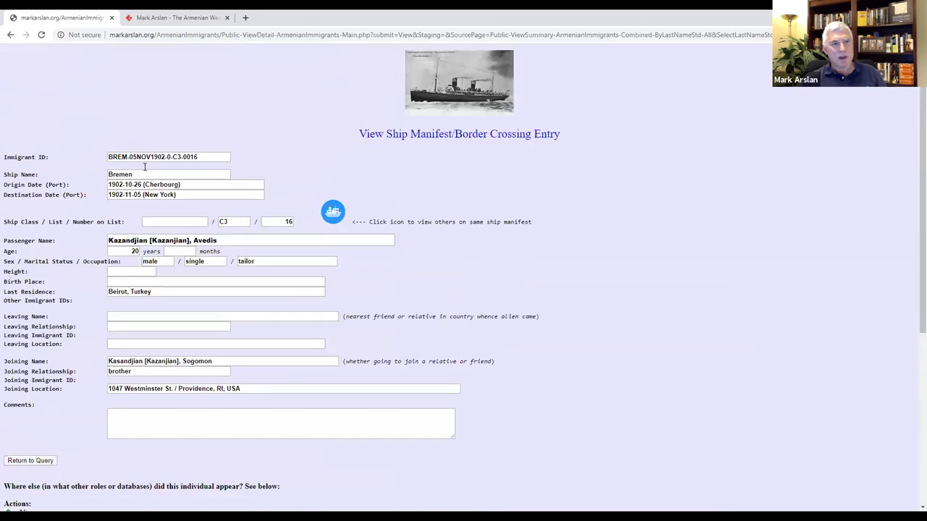
left_click(9, 36)
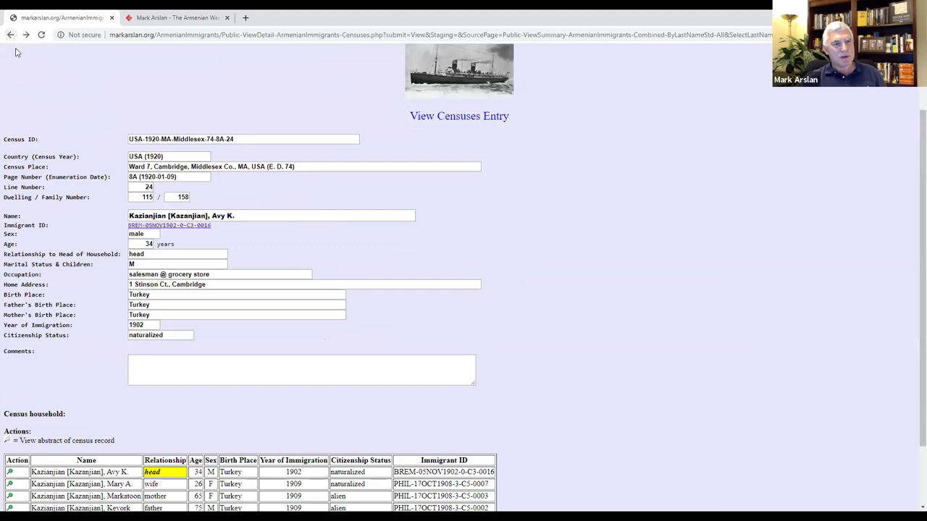
scroll(322, 313, "down", 1)
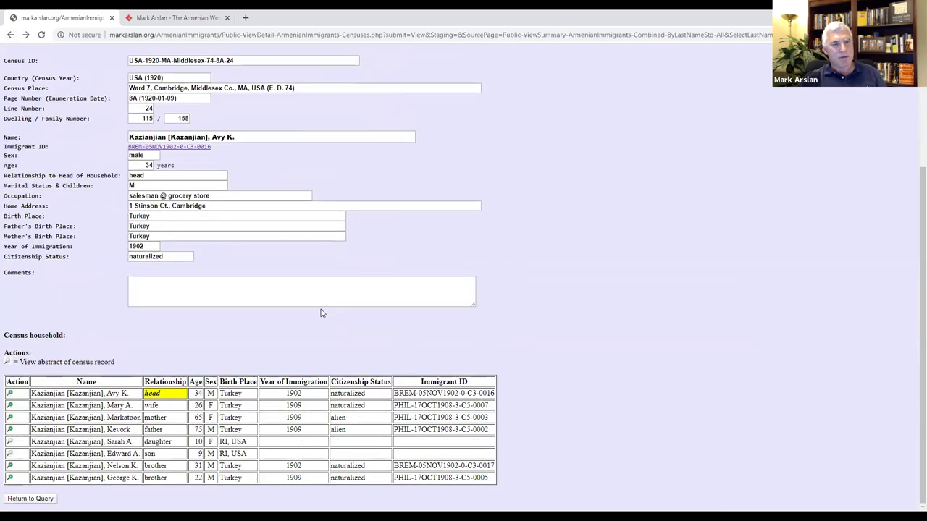
left_click(32, 500)
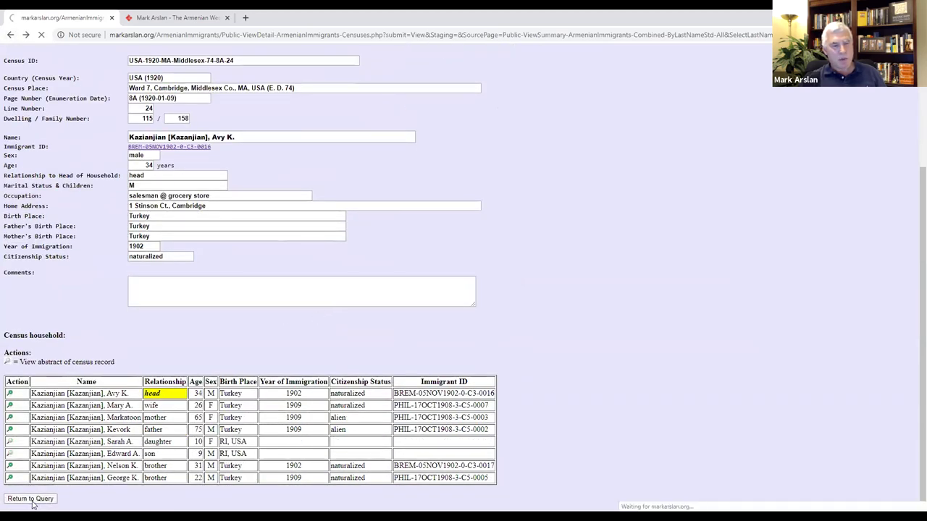
Step: Open the Std. Name Lookup from the combined query's last name filter
scroll(239, 358, "down", 5)
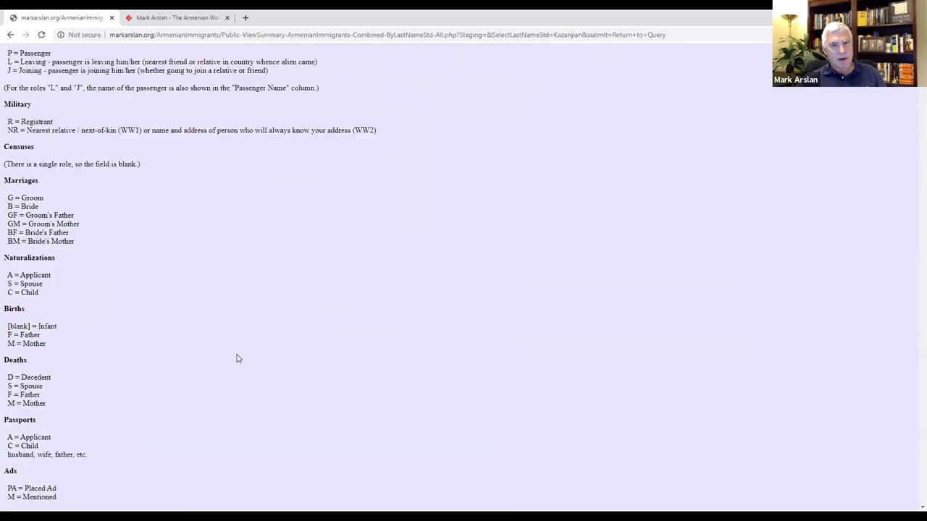
scroll(262, 313, "down", 6)
scroll(271, 285, "up", 2)
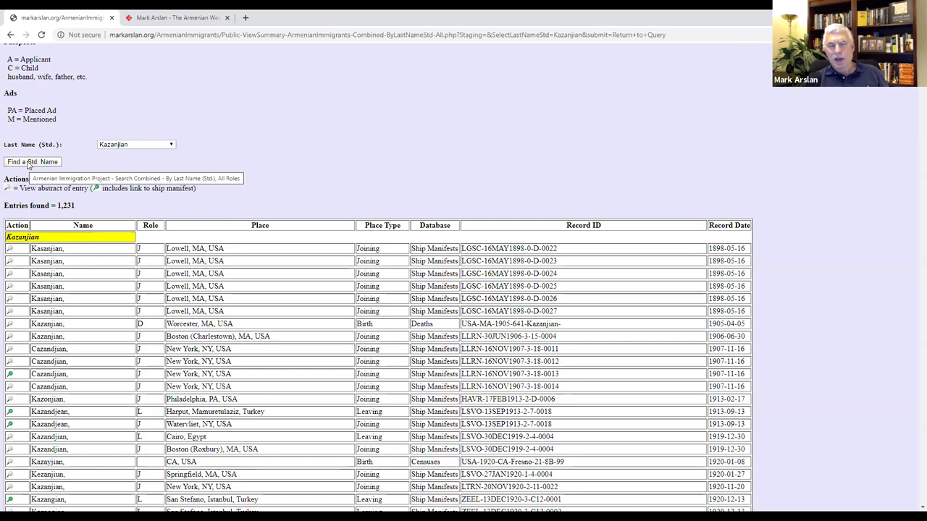
left_click(29, 162)
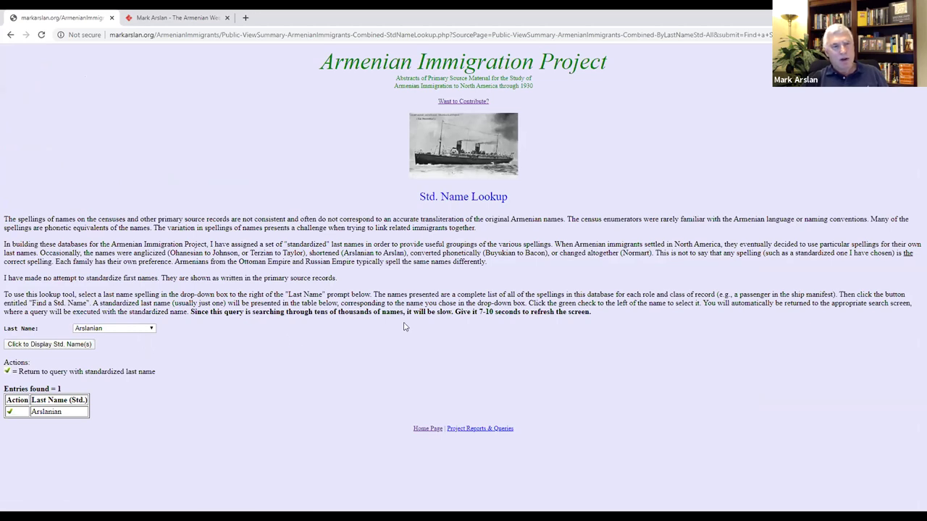
Step: Choose the last name spelling beginning with Harik in the lookup and display its standardized form
left_click(123, 331)
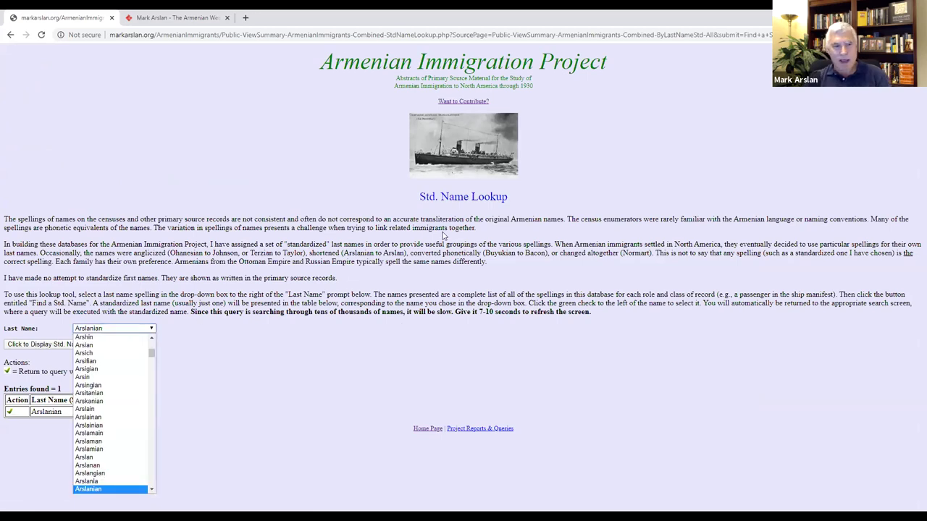
type("hari")
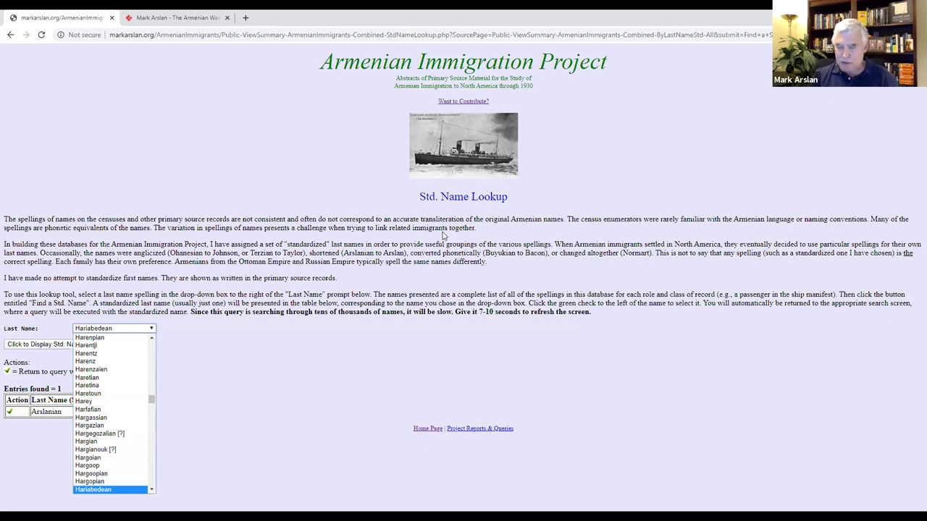
type("t")
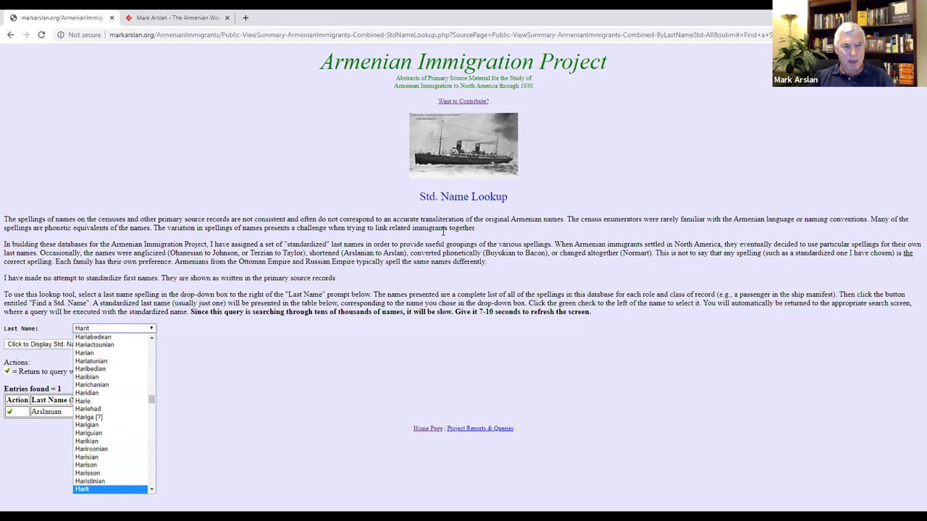
key("Return")
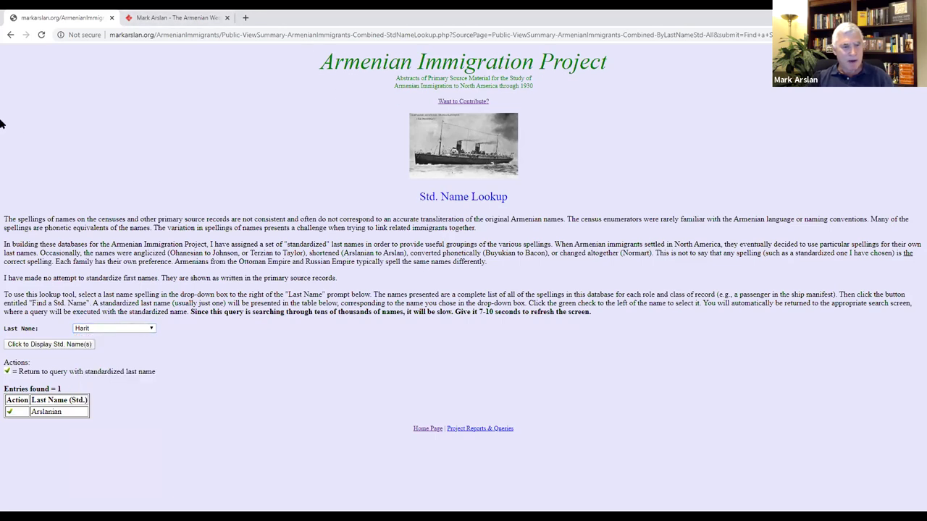
left_click(153, 329)
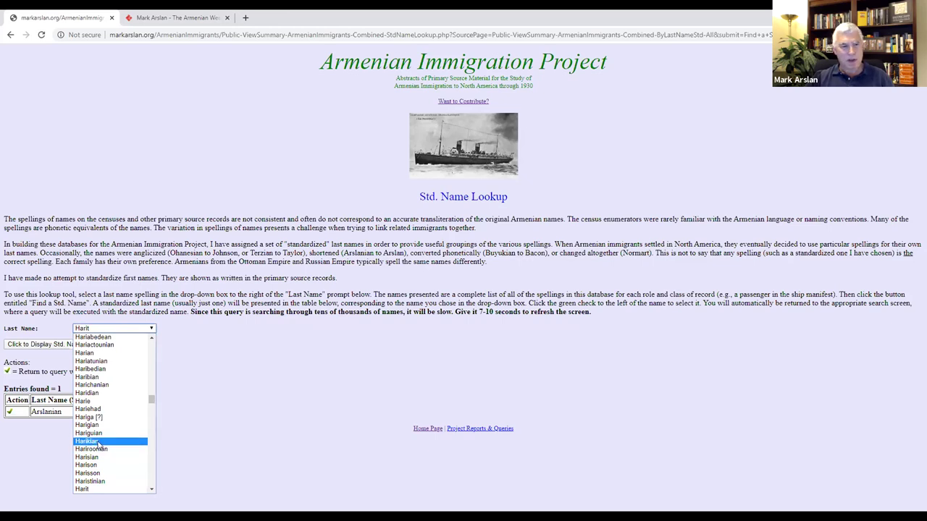
left_click(102, 443)
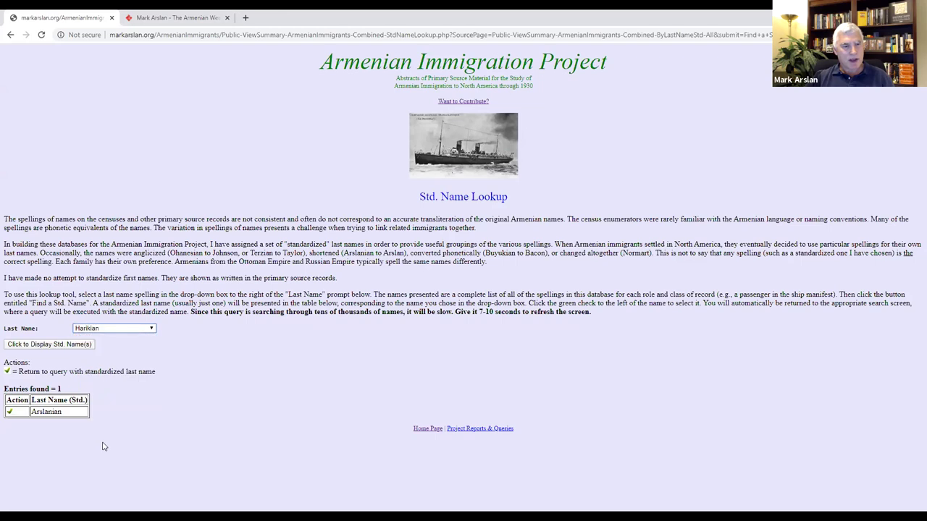
left_click(54, 348)
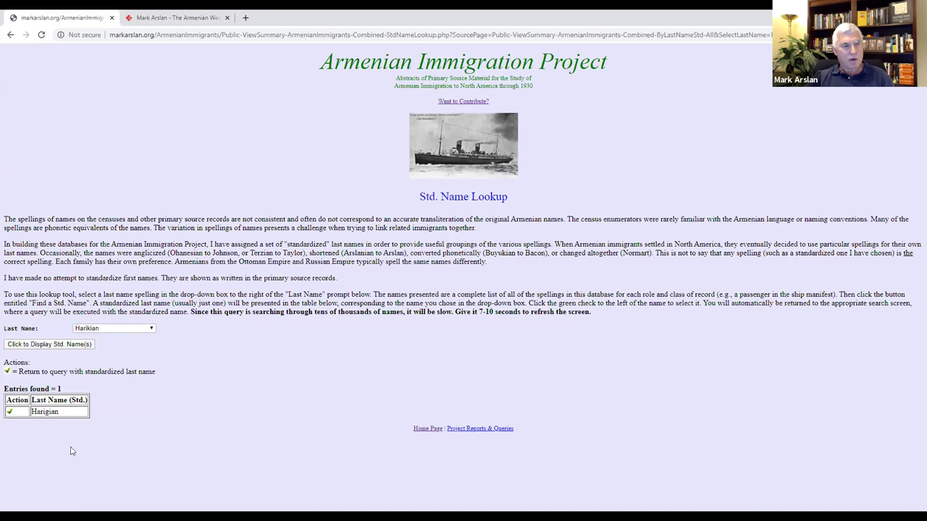
Step: Run the combined query with the standardized last name from the lookup and bring the matching entries into view
left_click(8, 412)
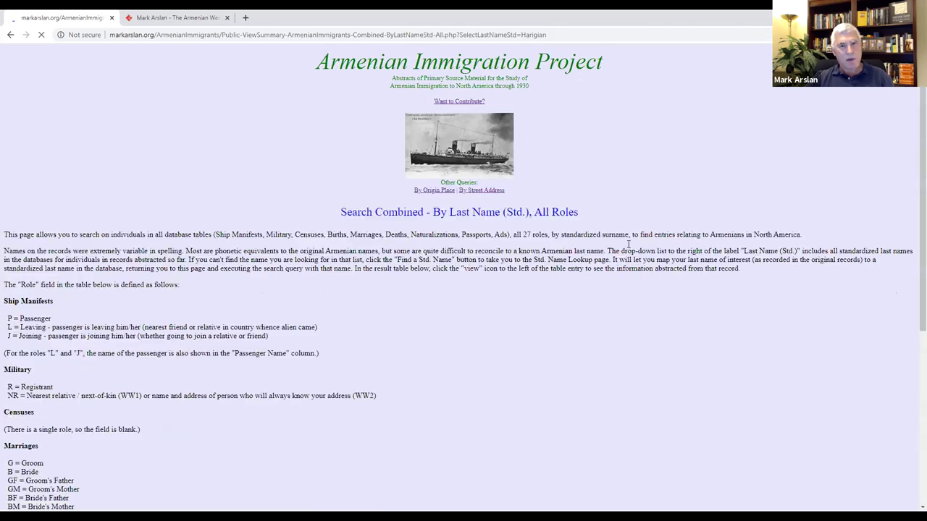
scroll(516, 285, "down", 3)
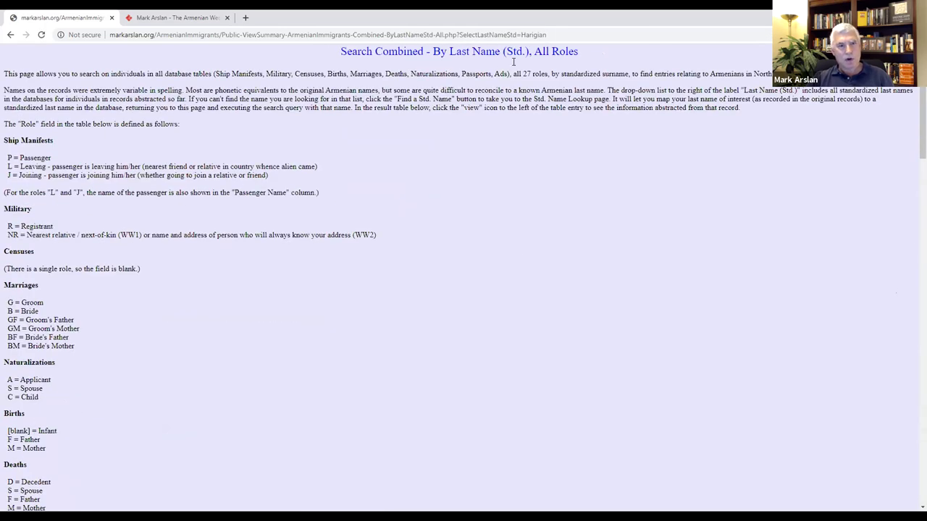
scroll(151, 358, "down", 3)
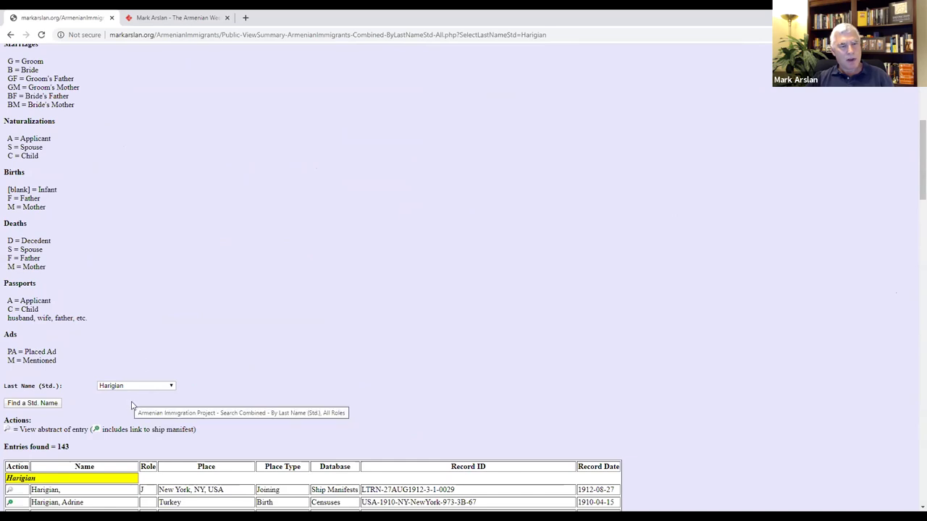
scroll(270, 363, "down", 4)
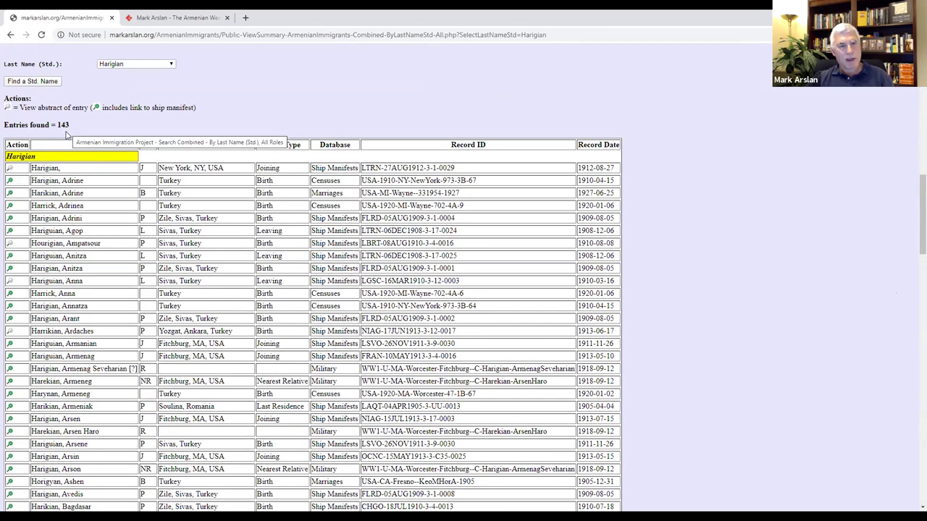
Step: Look through the spelling variants, roles, places and source databases of the entries for the looked-up last name
scroll(336, 188, "down", 2)
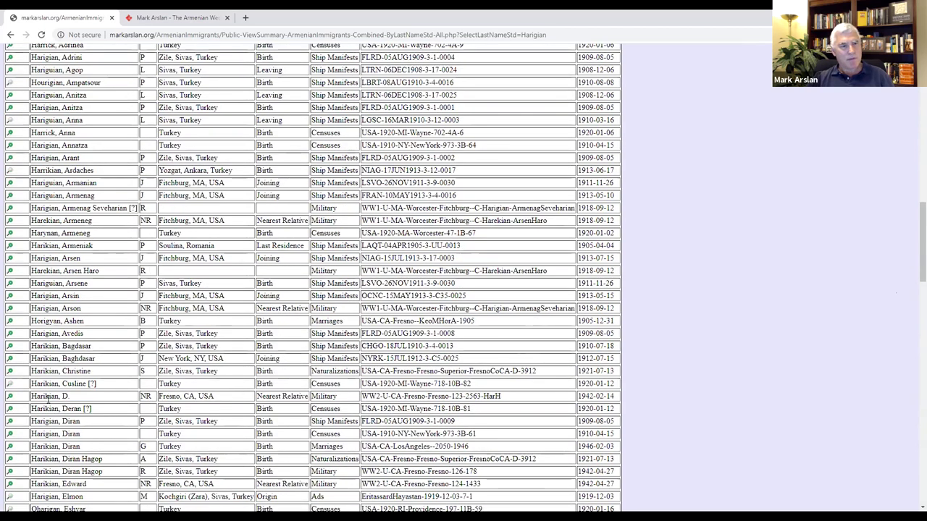
scroll(49, 399, "down", 1)
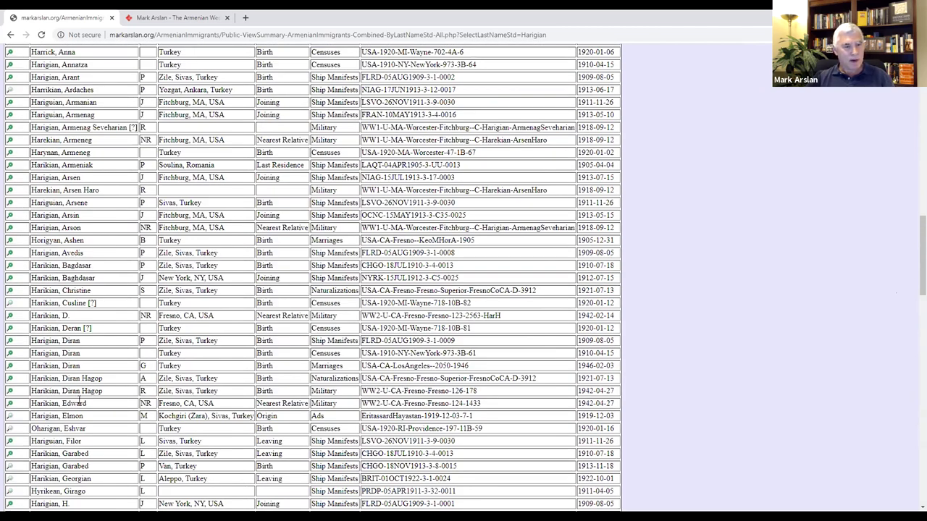
scroll(78, 403, "down", 6)
scroll(69, 372, "down", 3)
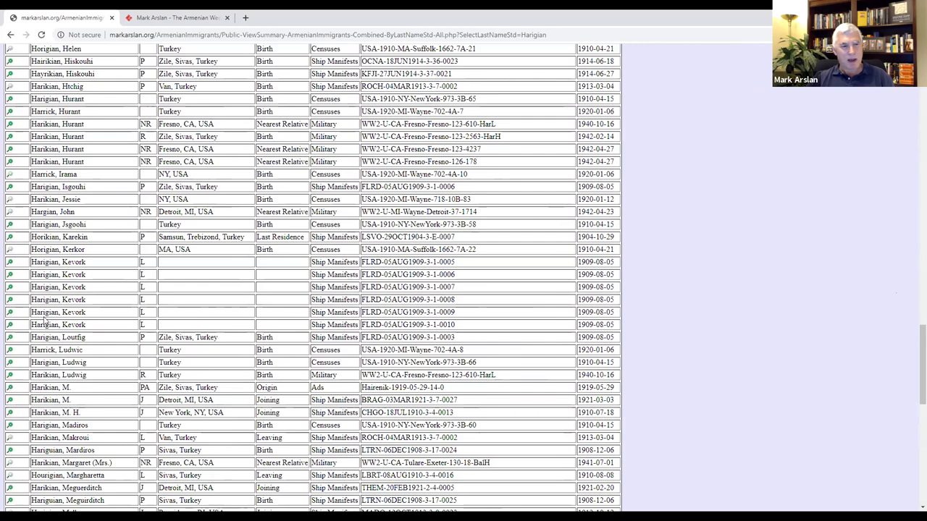
scroll(97, 369, "down", 3)
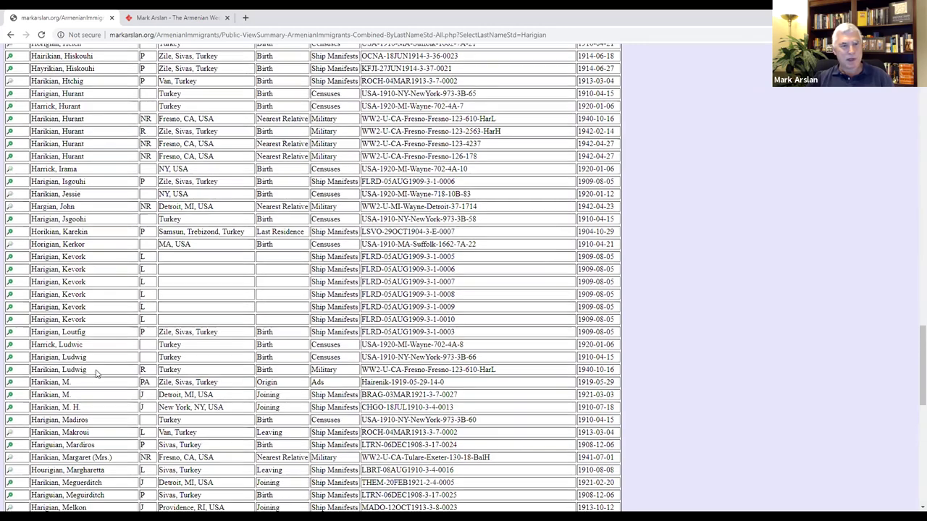
scroll(683, 267, "up", 10)
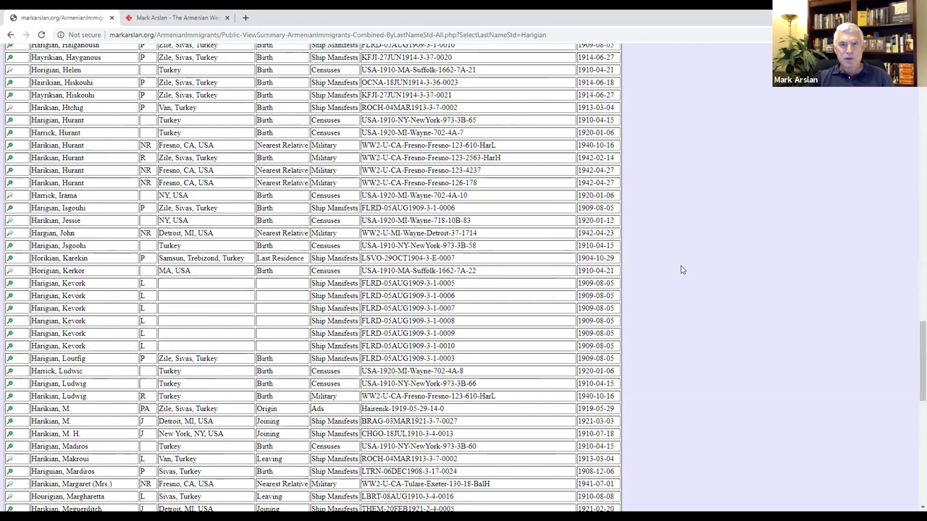
Step: Return from the combined query to the Project Reports & Queries list
scroll(709, 240, "up", 15)
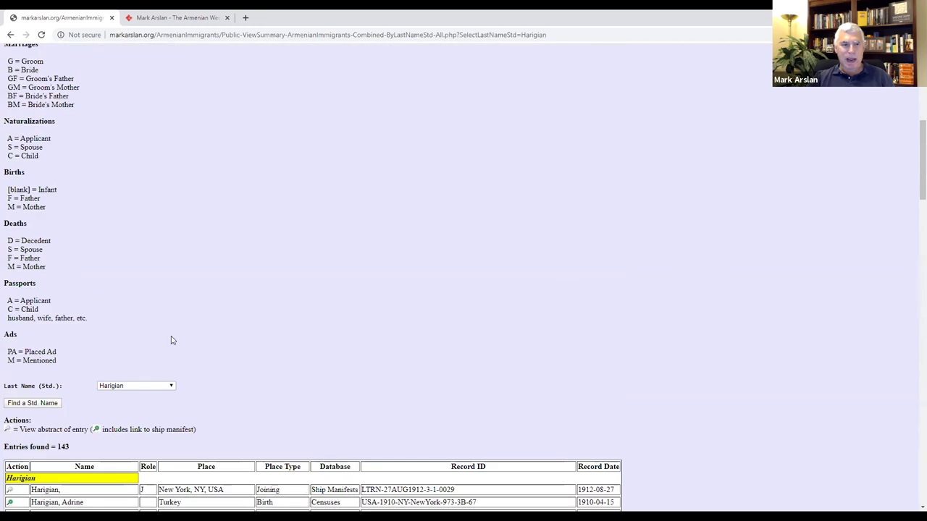
scroll(239, 318, "up", 6)
left_click(458, 147)
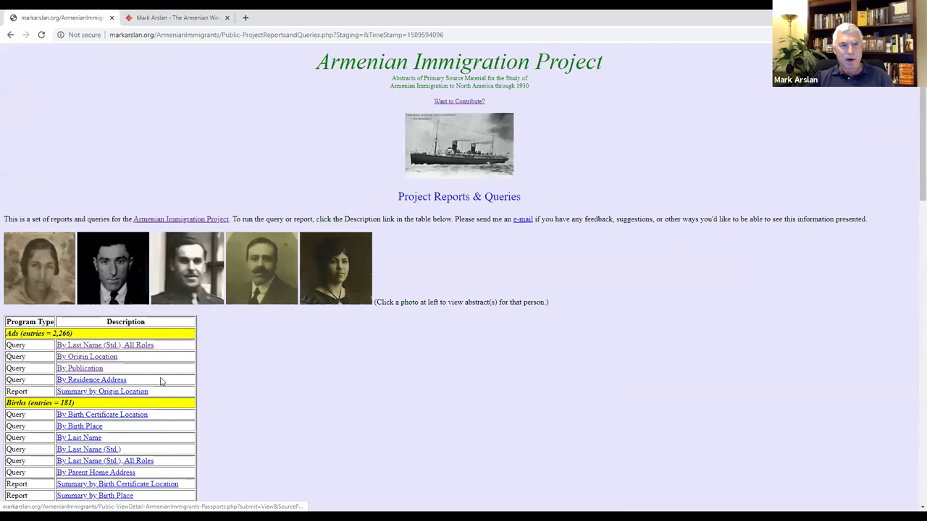
Step: Open the combined query By Origin Place from the reports list and bring its origin filters into view
scroll(292, 301, "down", 4)
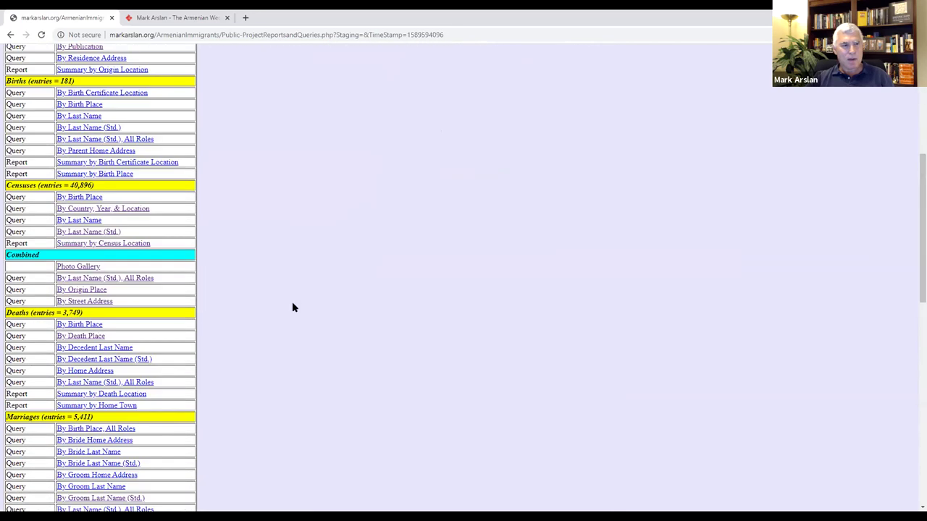
left_click(88, 290)
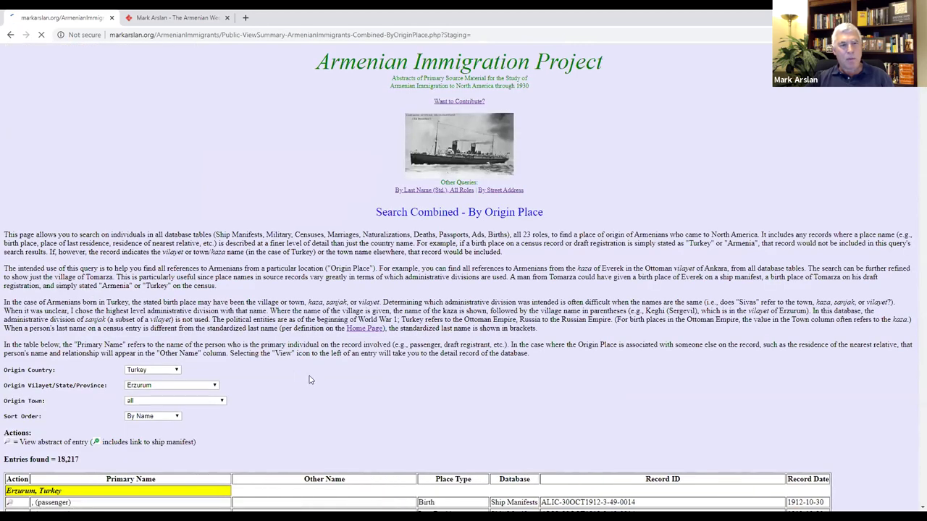
scroll(331, 255, "down", 2)
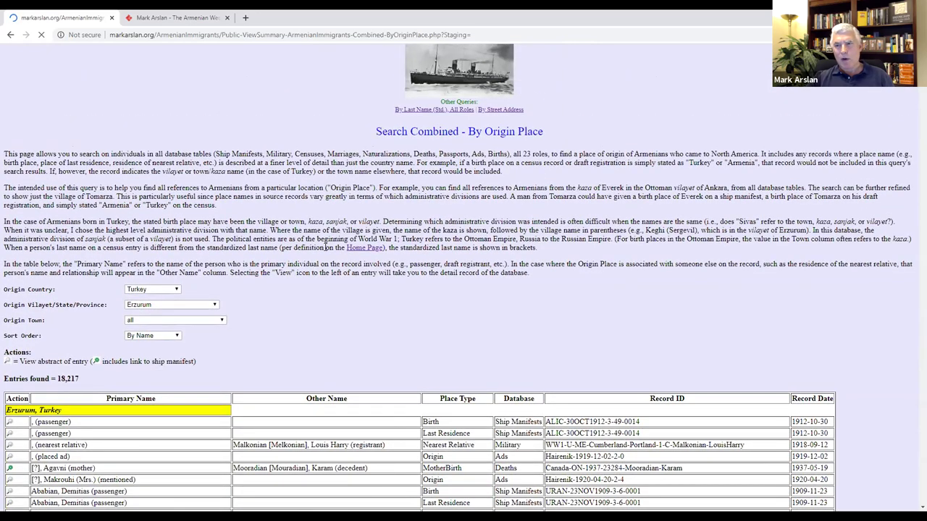
Step: Look through the available origin countries and set the Origin Country to Russia
left_click(175, 291)
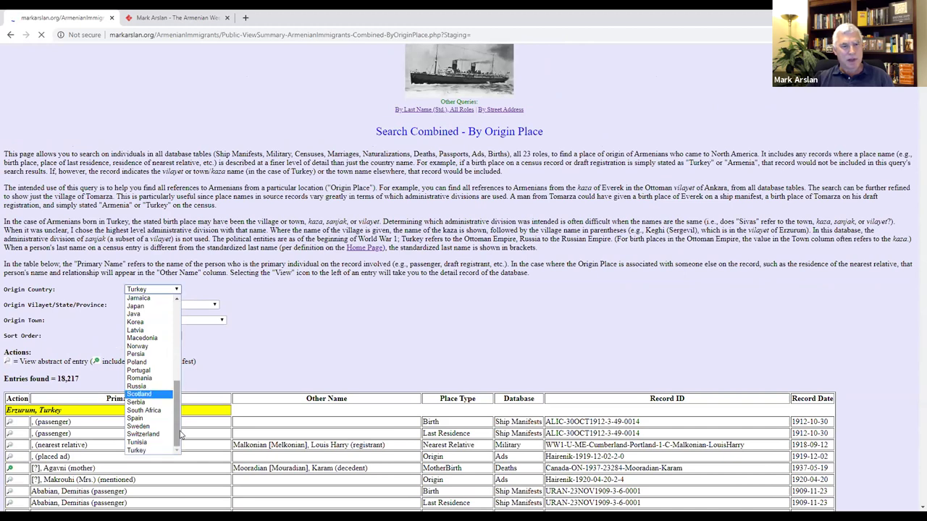
left_click_drag(183, 422, 178, 312)
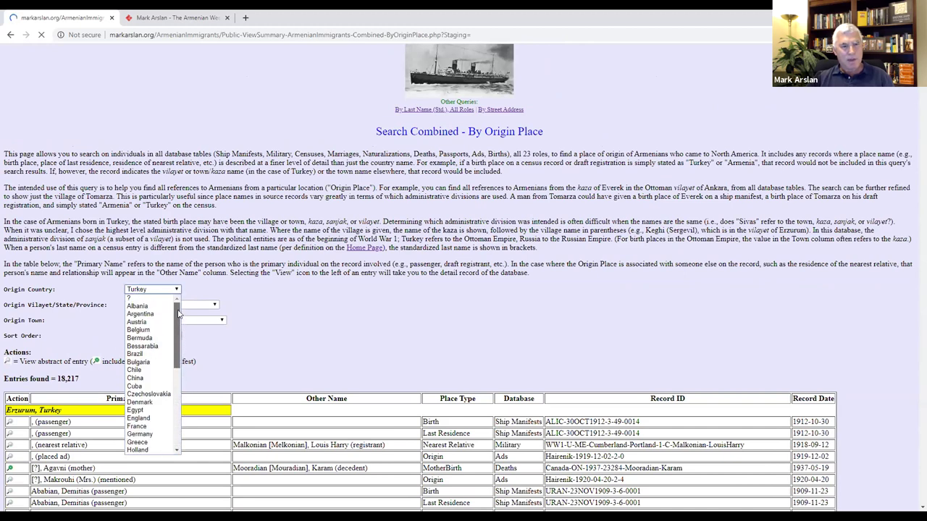
left_click_drag(176, 355, 183, 445)
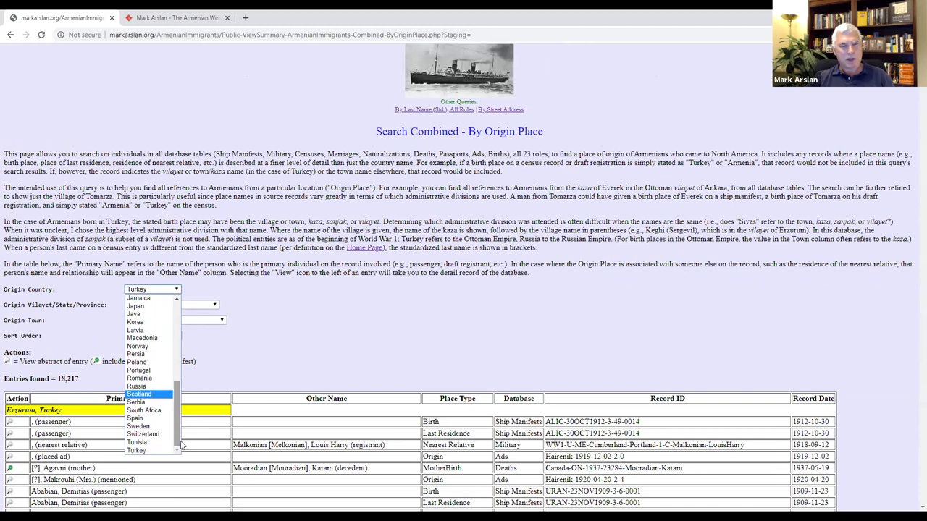
left_click(137, 386)
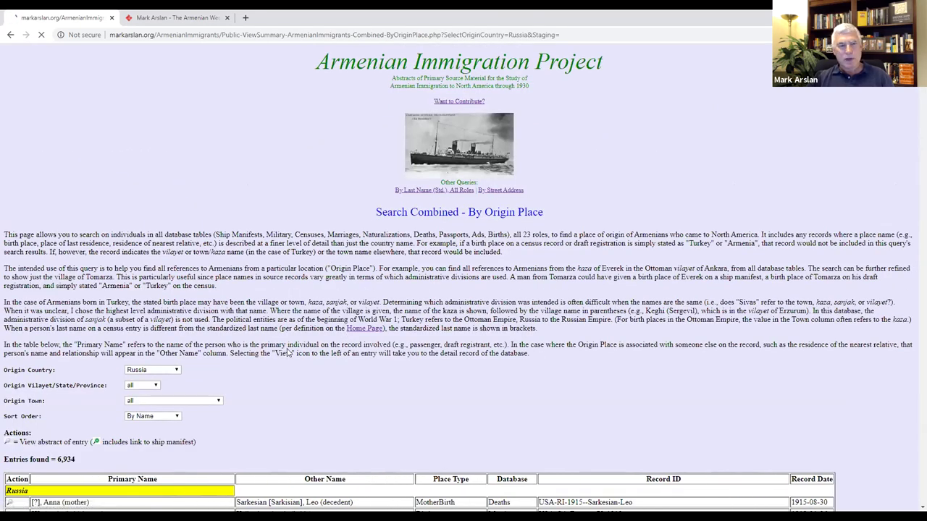
Step: Examine the Origin Town choices for Russia, including the villages grouped under Alexandropol and Kars
left_click(193, 404)
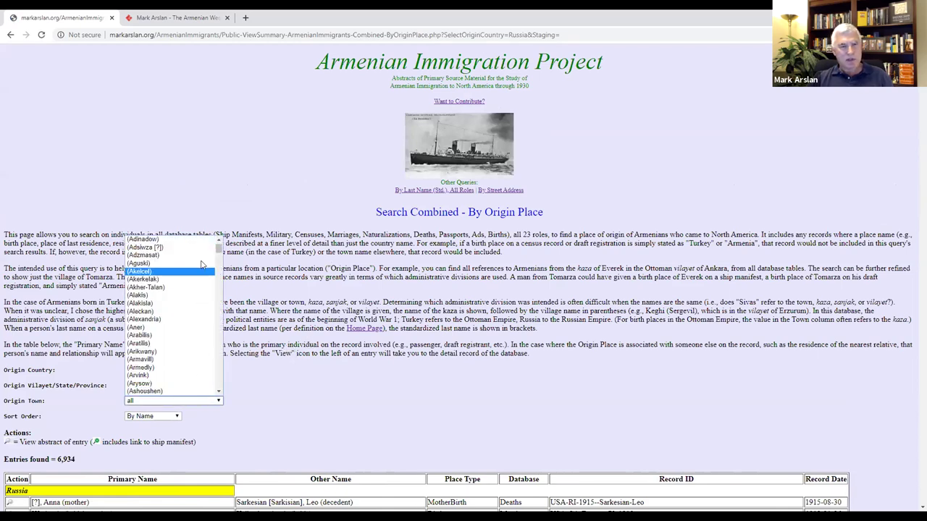
left_click_drag(219, 252, 227, 304)
scroll(229, 304, "up", 5)
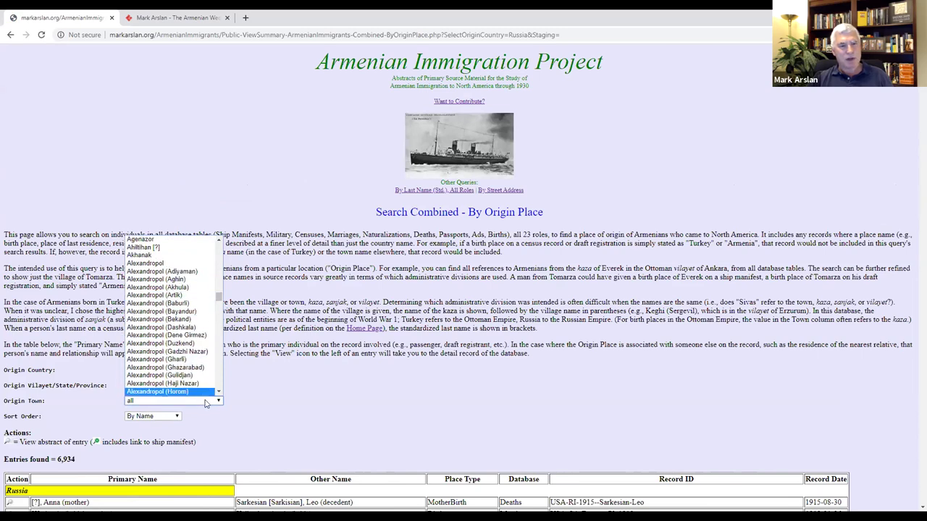
scroll(219, 379, "down", 2)
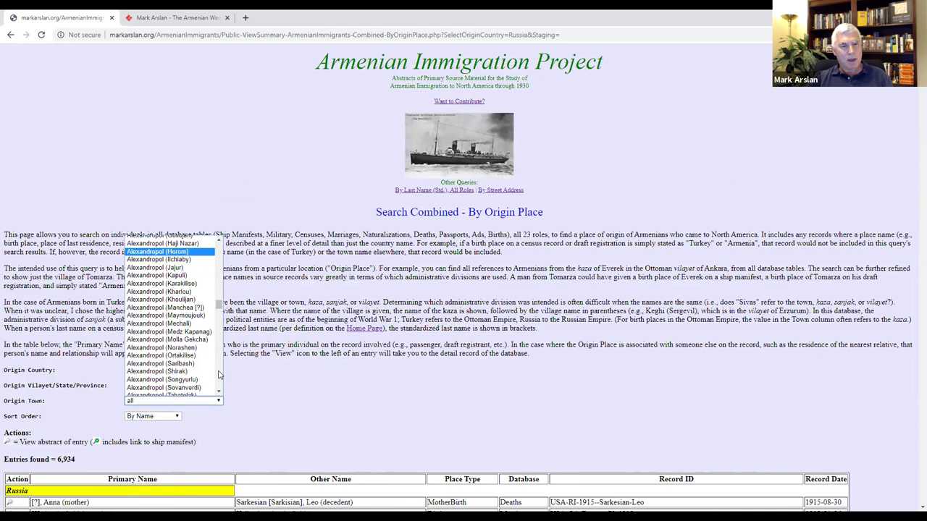
scroll(219, 316, "down", 2)
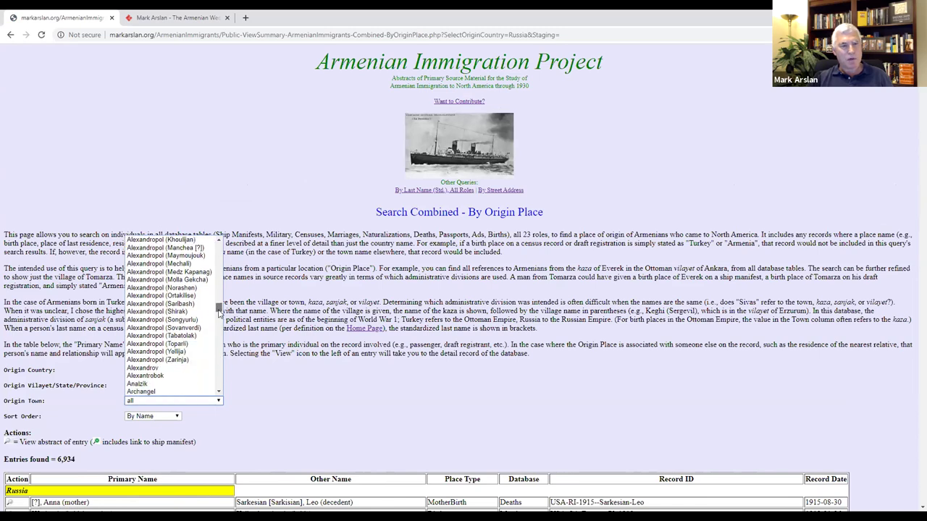
scroll(219, 317, "down", 6)
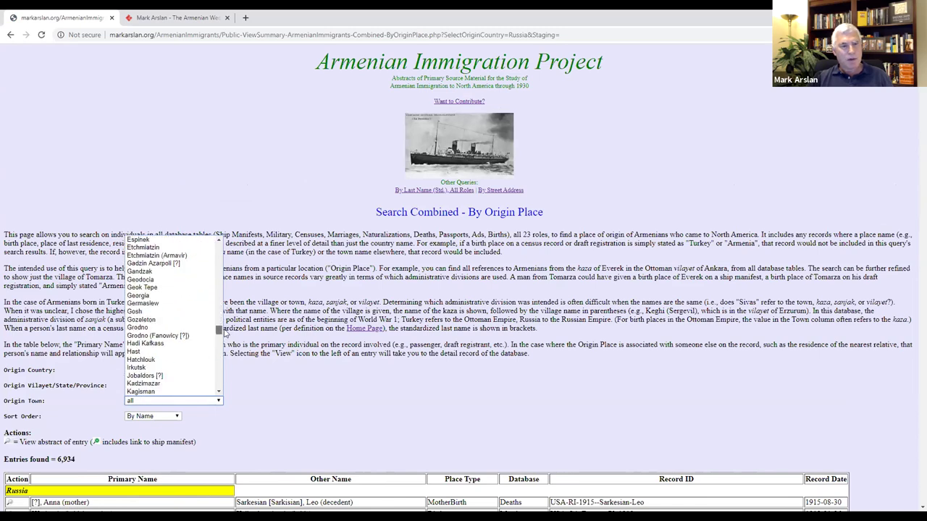
left_click_drag(225, 333, 227, 344)
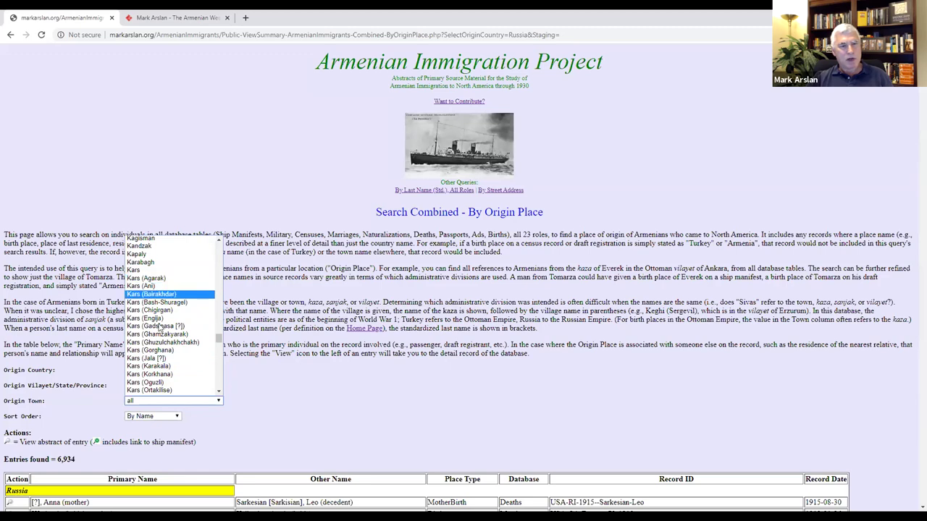
scroll(220, 383, "down", 2)
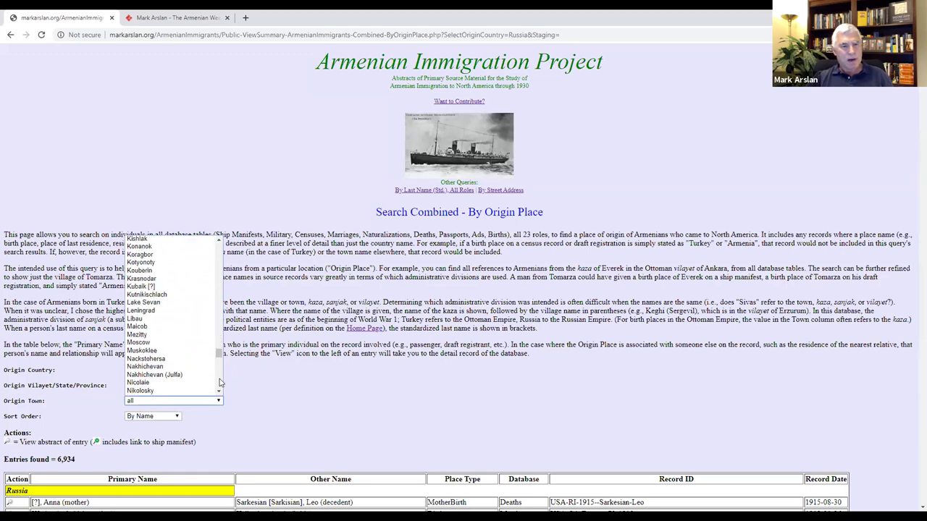
mouse_move(221, 353)
left_mouse_down()
mouse_move(221, 340)
mouse_move(224, 346)
left_mouse_up()
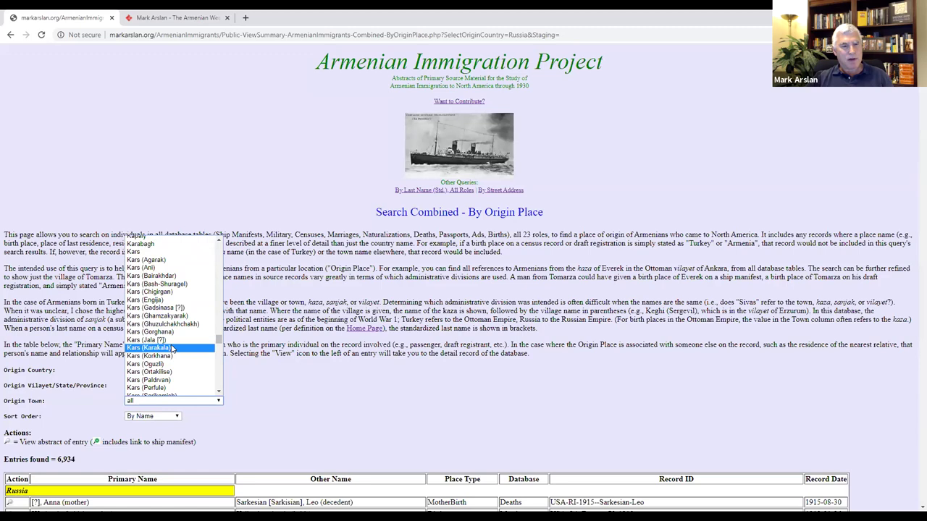
left_click_drag(257, 319, 267, 320)
Step: Set the Origin Country to Turkey and bring the filters and matching entries into view
left_click(165, 373)
key("Down")
key("Down")
key("Down")
key("Down")
key("Down")
key("Down")
key("Down")
key("Down")
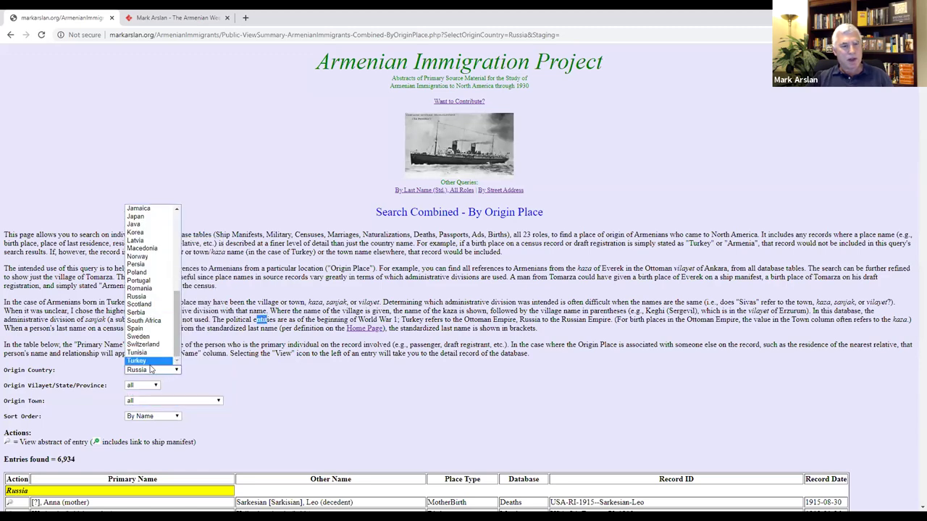
left_click(151, 364)
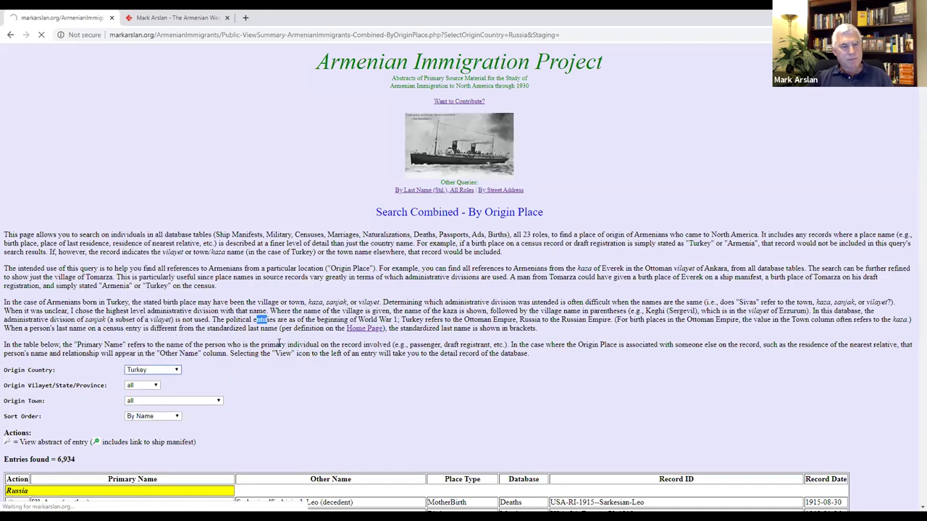
scroll(279, 342, "down", 3)
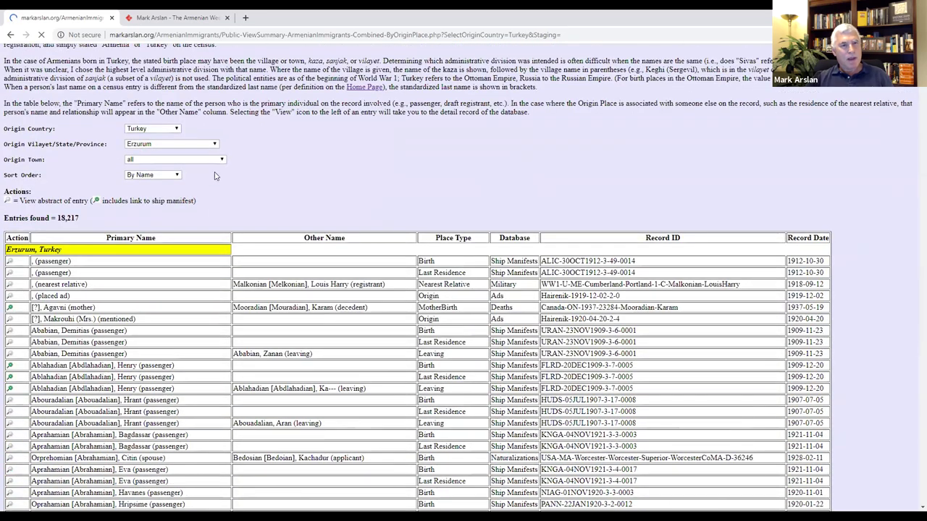
Step: Review the Turkish vilayets and set the Origin Vilayet/State/Province to Mamuretulaziz
left_click(204, 145)
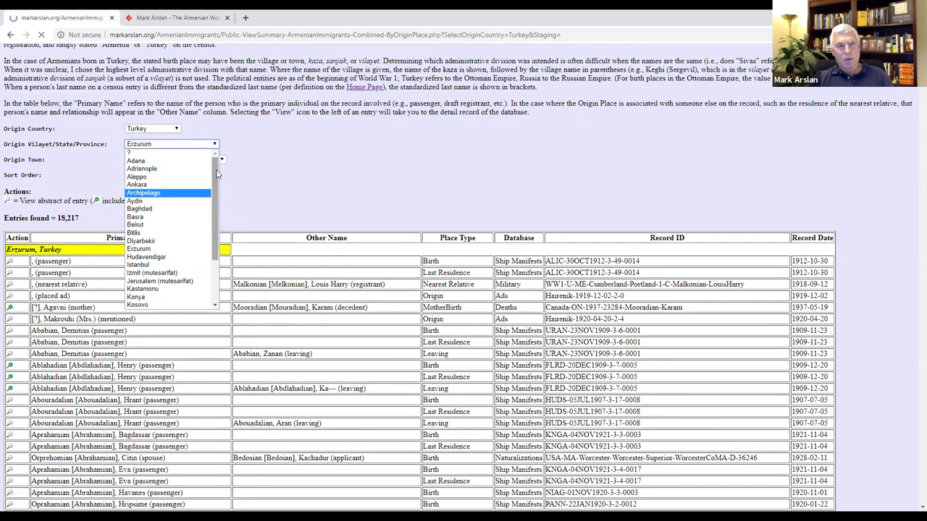
left_click_drag(217, 173, 209, 294)
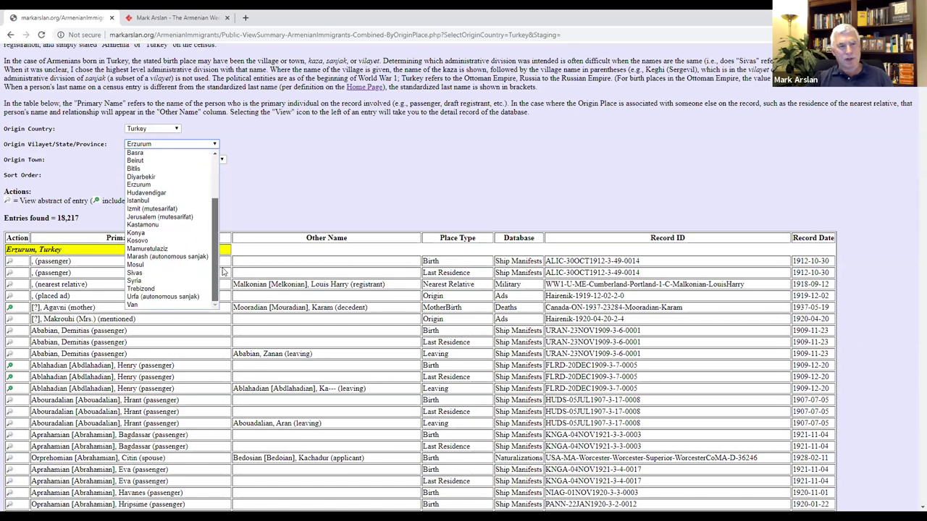
left_click_drag(219, 214, 216, 165)
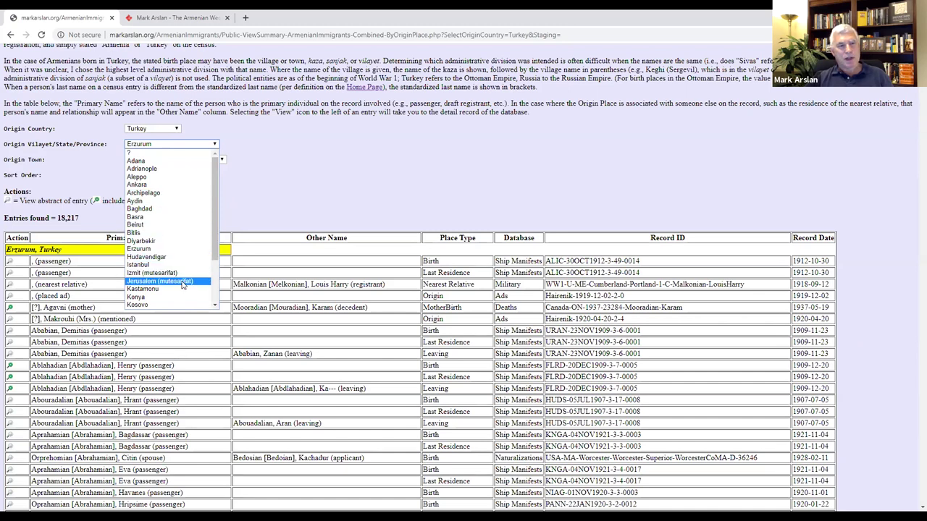
scroll(216, 289, "down", 3)
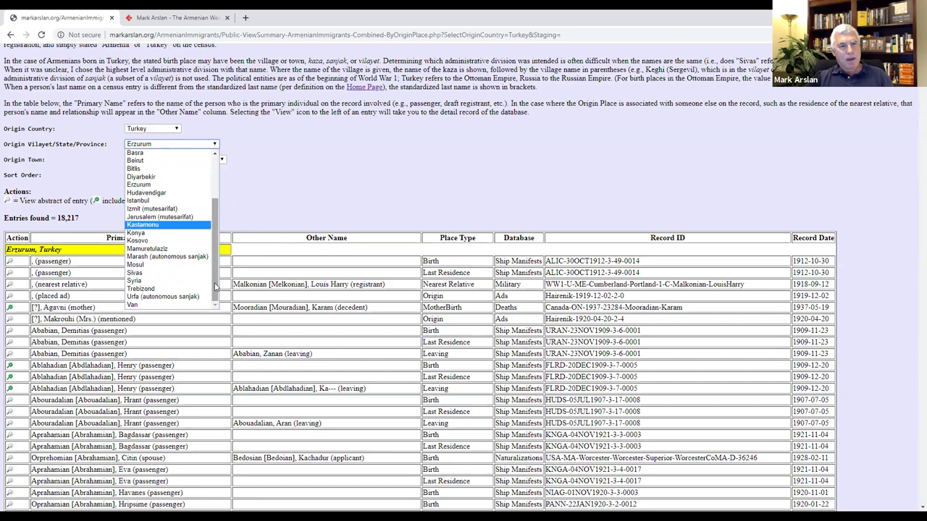
left_click(165, 250)
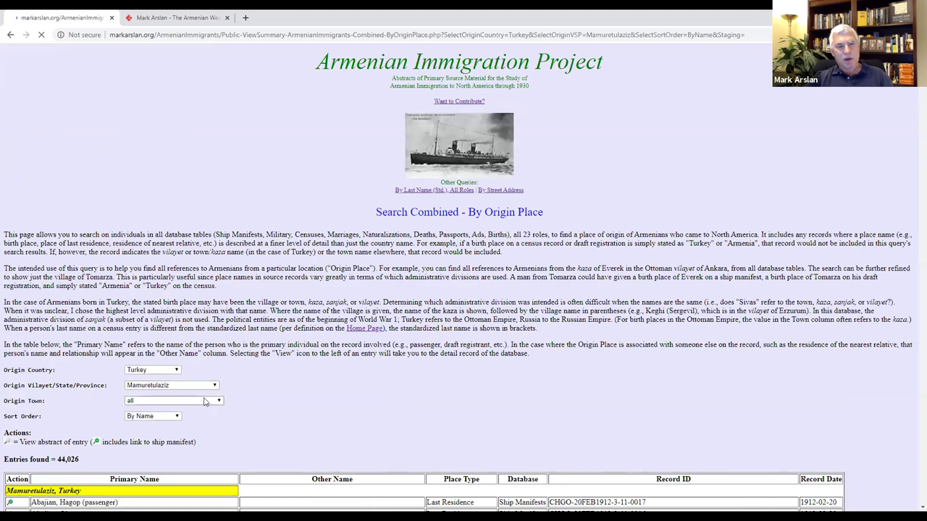
Step: Look through the Mamuretulaziz towns and set the Origin Town to Egin
left_click(205, 402)
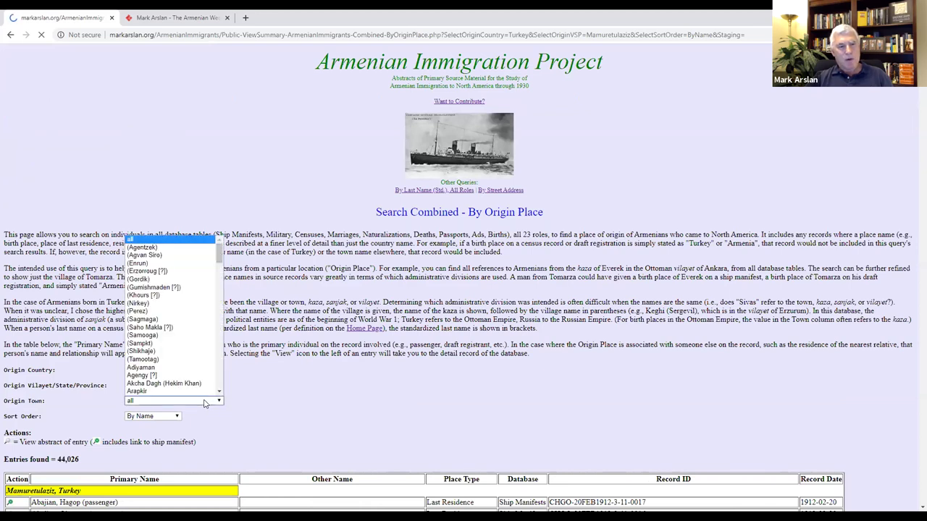
scroll(216, 372, "down", 3)
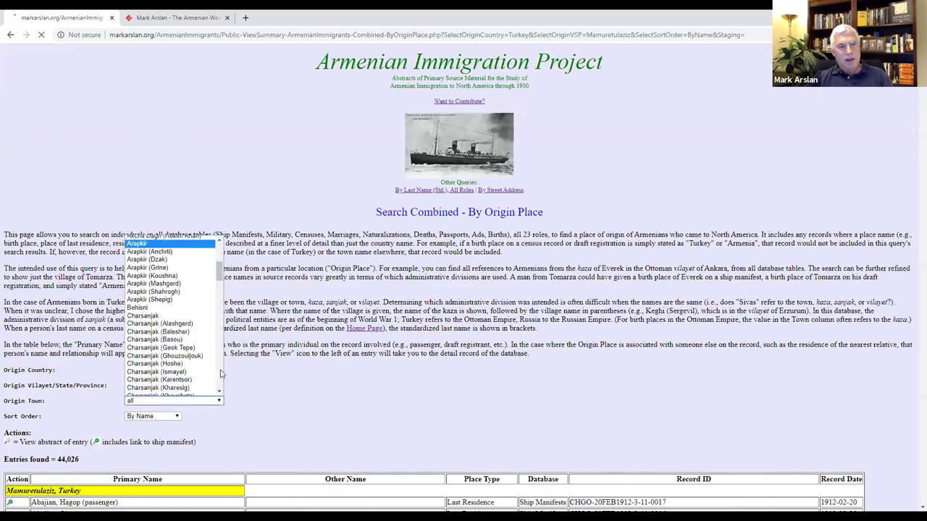
left_click_drag(217, 275, 220, 313)
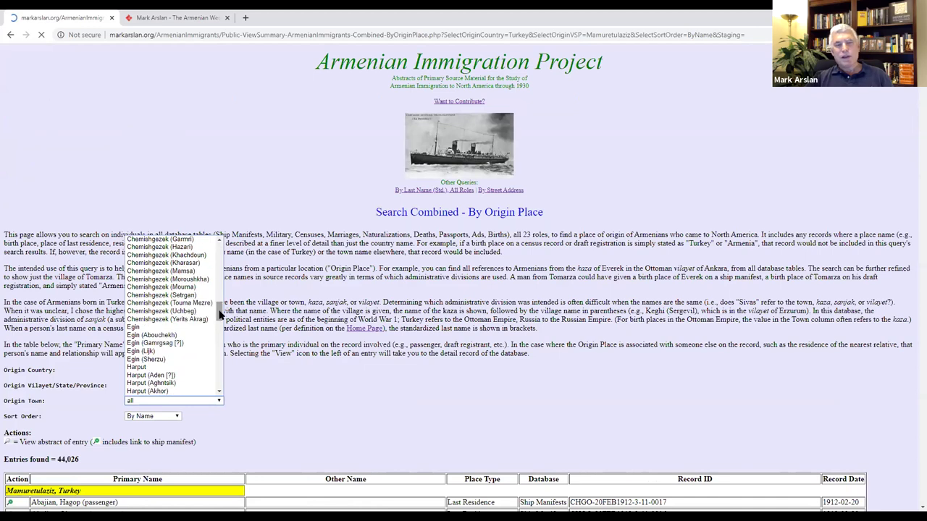
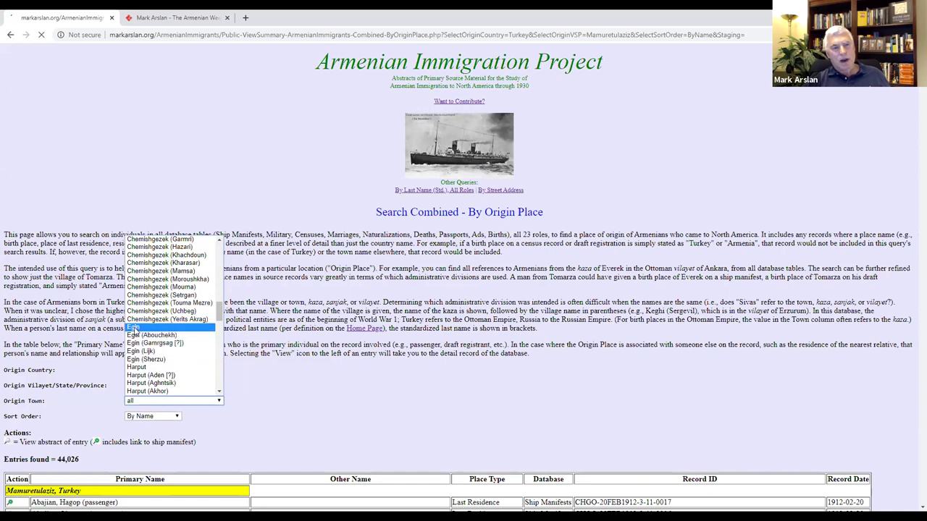
left_click(134, 328)
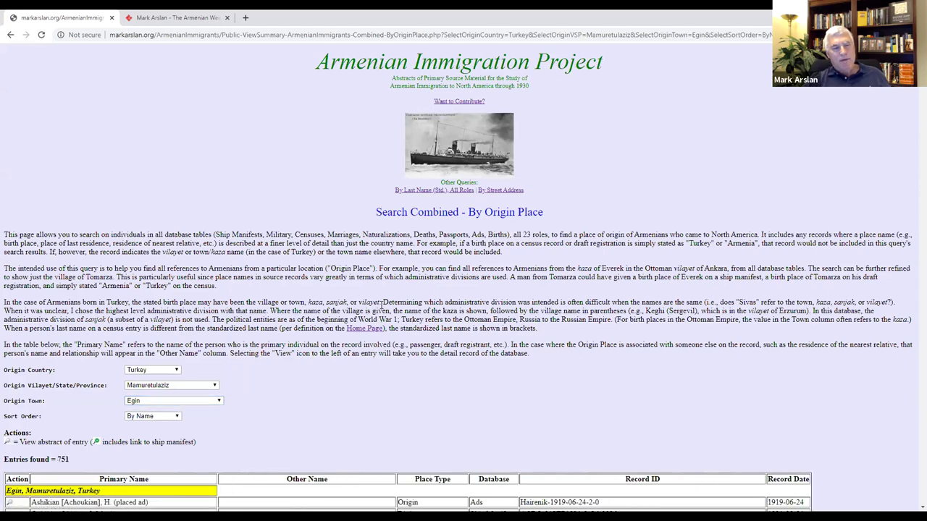
Step: Look through the Egin entries, checking names, roles, place types and source databases, and return to the query filters
scroll(382, 308, "down", 3)
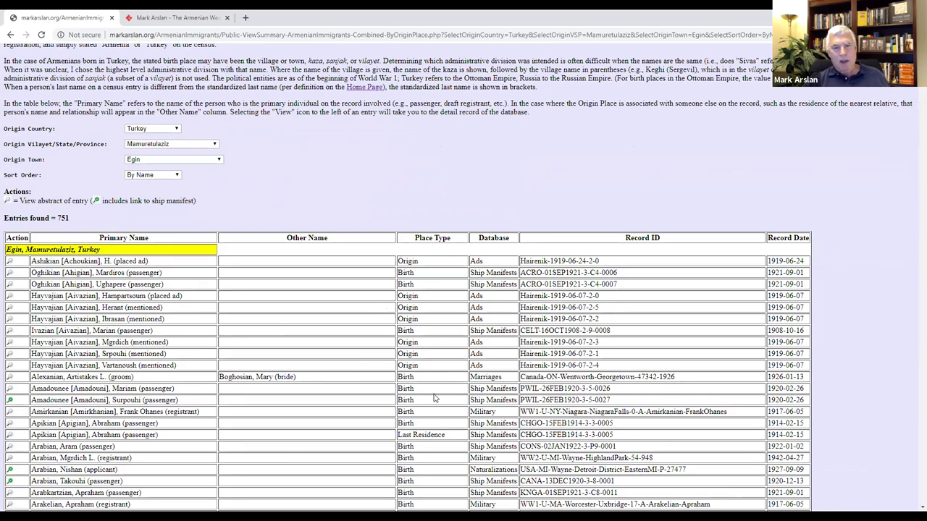
scroll(434, 397, "down", 3)
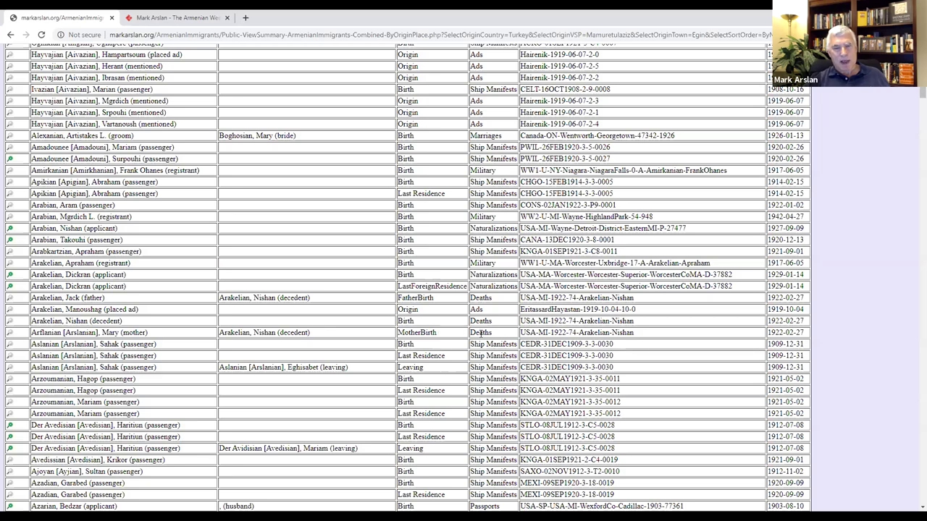
scroll(228, 313, "down", 3)
scroll(228, 287, "down", 20)
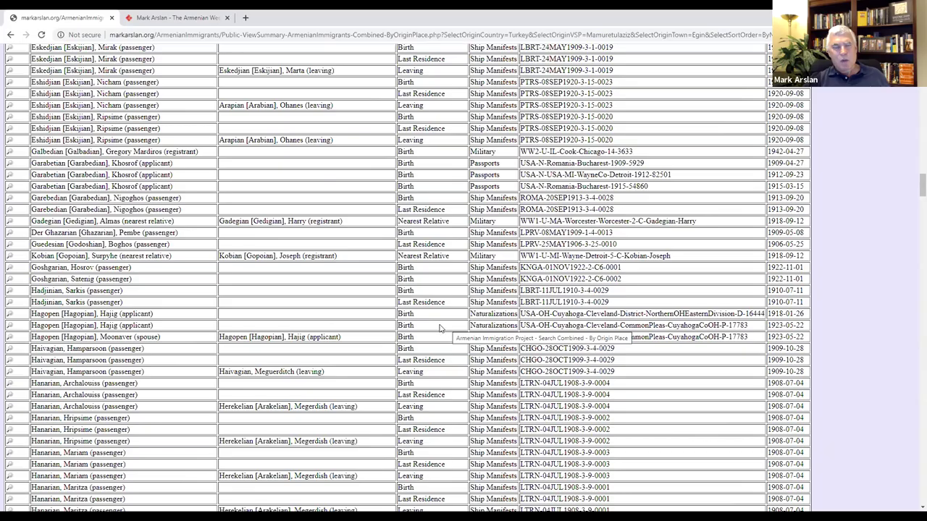
scroll(435, 333, "up", 5)
scroll(424, 348, "up", 20)
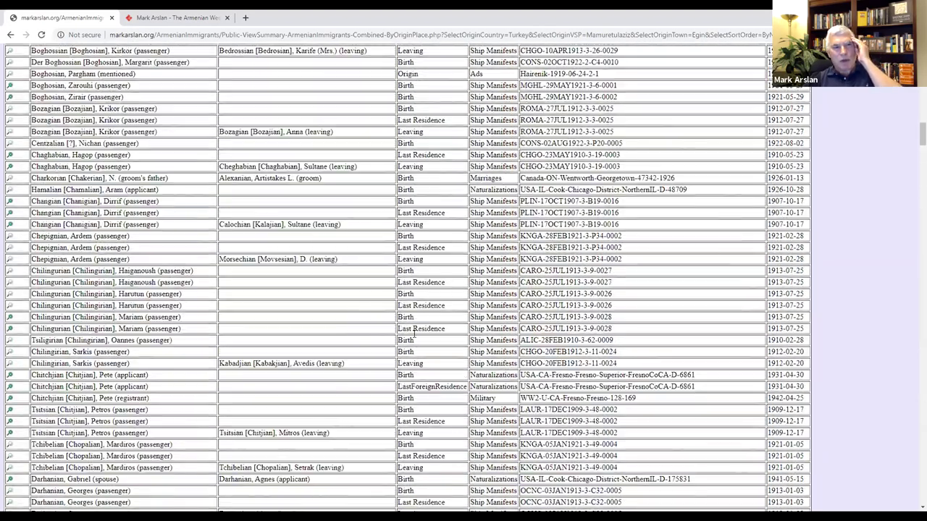
scroll(399, 339, "up", 10)
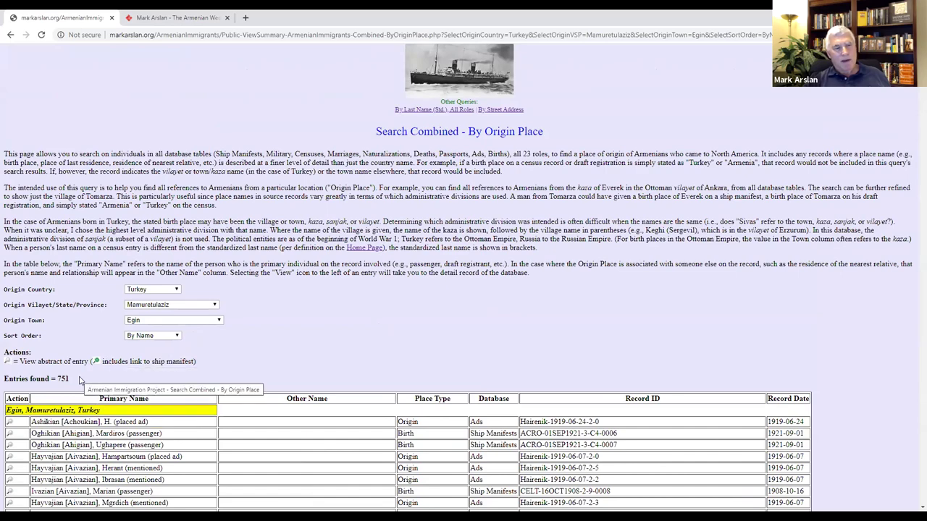
Step: Check the available sort orders for the Egin entries, keeping them sorted By Name
scroll(355, 399, "down", 2)
scroll(286, 334, "up", 1)
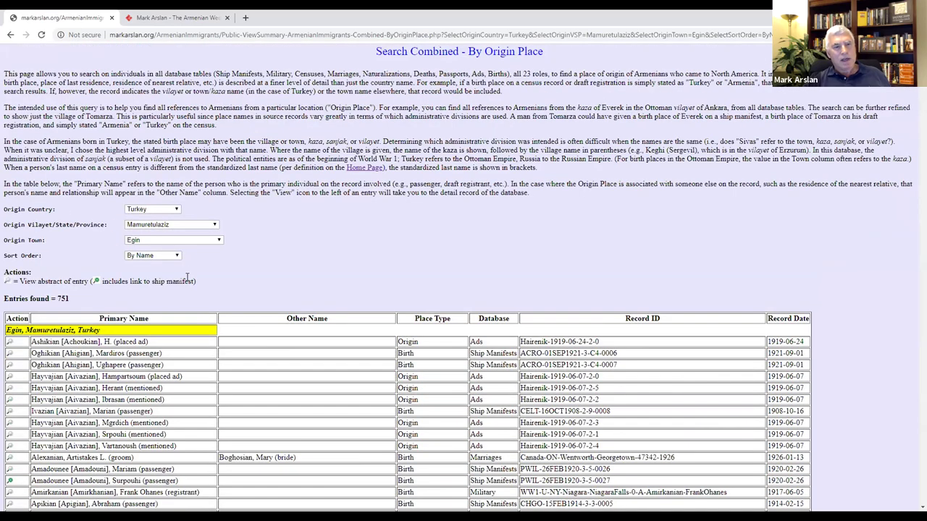
left_click(156, 256)
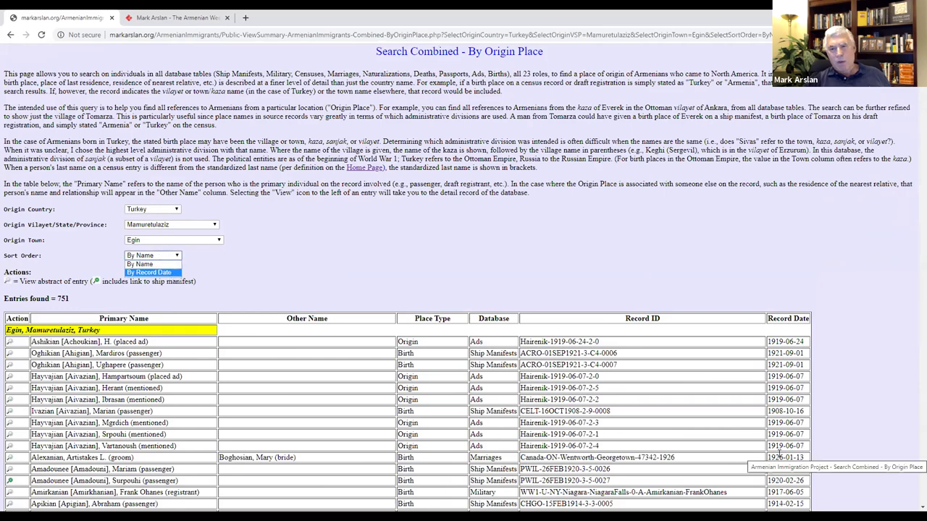
triple_click(352, 252)
Step: Look through the name-sorted Egin entries, examining the standardized last names, place types, source databases and record dates
scroll(333, 267, "down", 20)
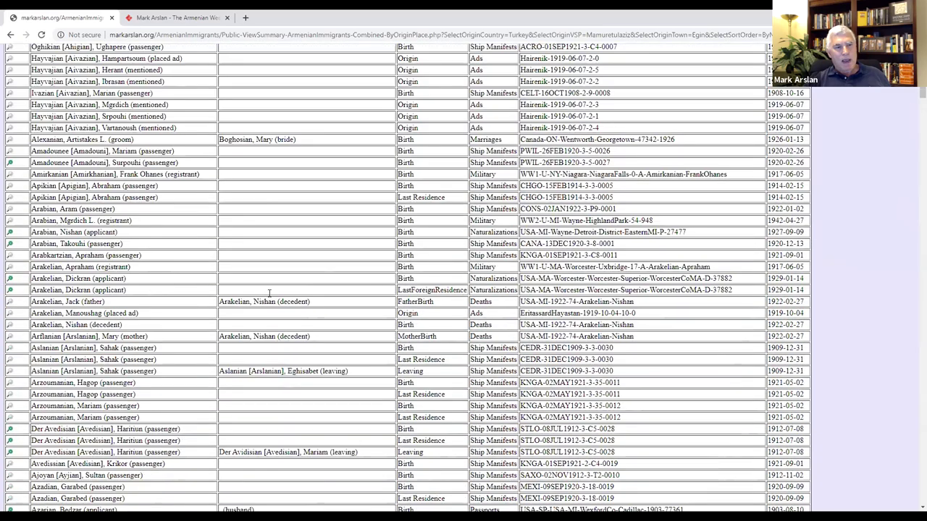
scroll(98, 340, "down", 15)
scroll(98, 340, "down", 20)
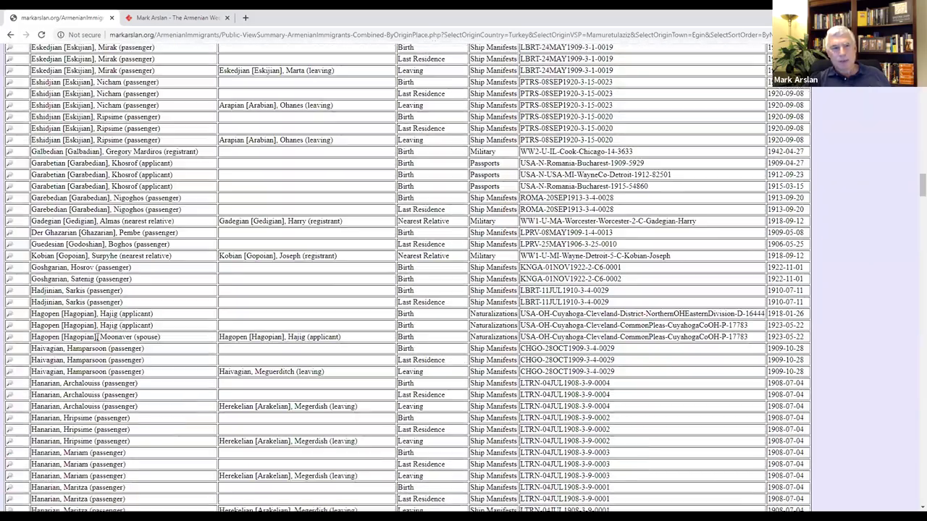
scroll(114, 348, "down", 8)
scroll(114, 351, "up", 5)
scroll(114, 350, "up", 20)
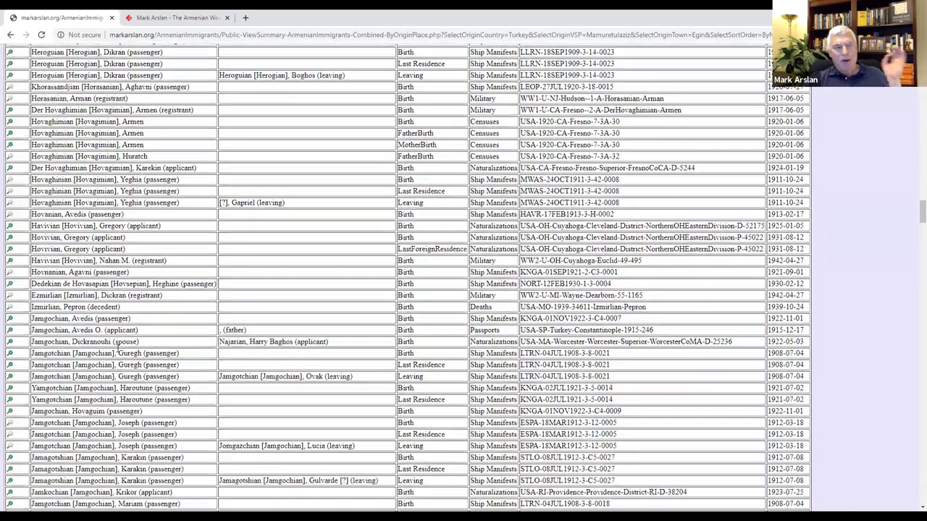
scroll(666, 275, "up", 6)
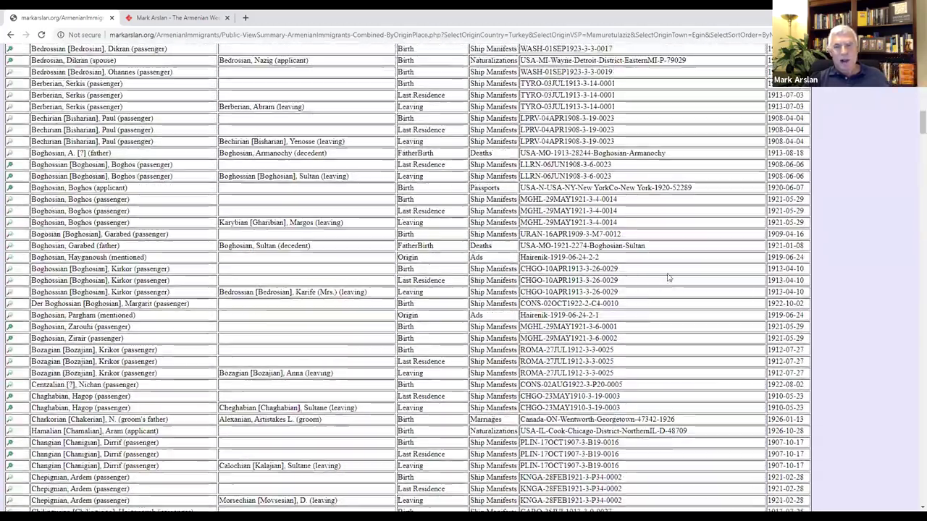
scroll(666, 283, "down", 9)
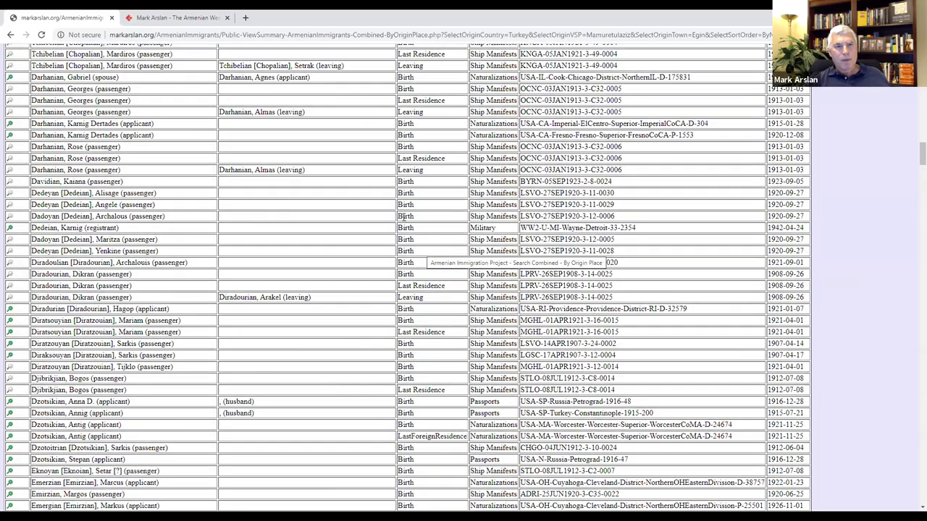
Step: Return to the Project Reports & Queries list and open the Combined query By Street Address
scroll(427, 188, "up", 20)
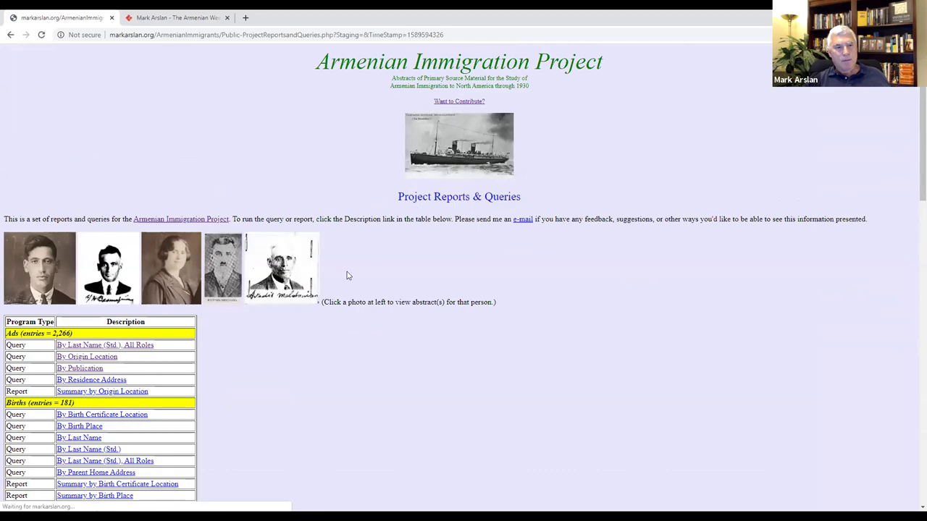
scroll(327, 290, "down", 10)
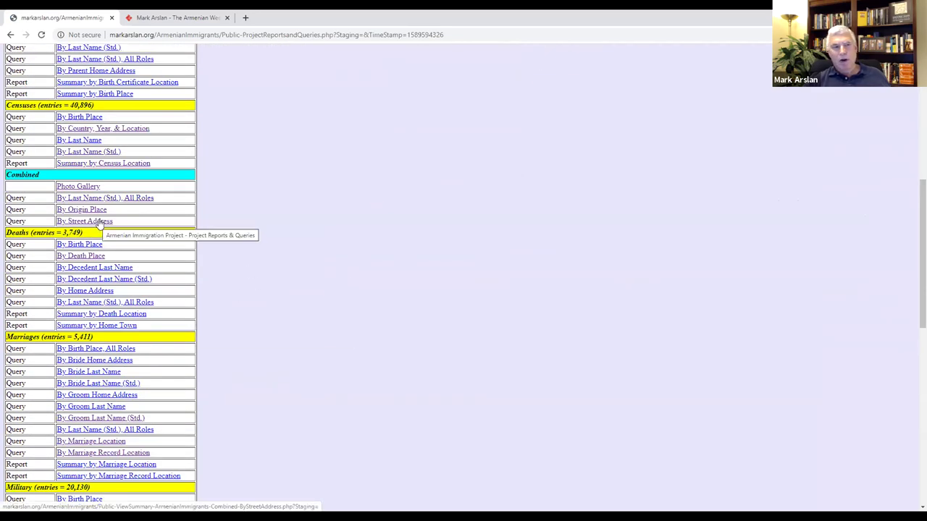
left_click(100, 225)
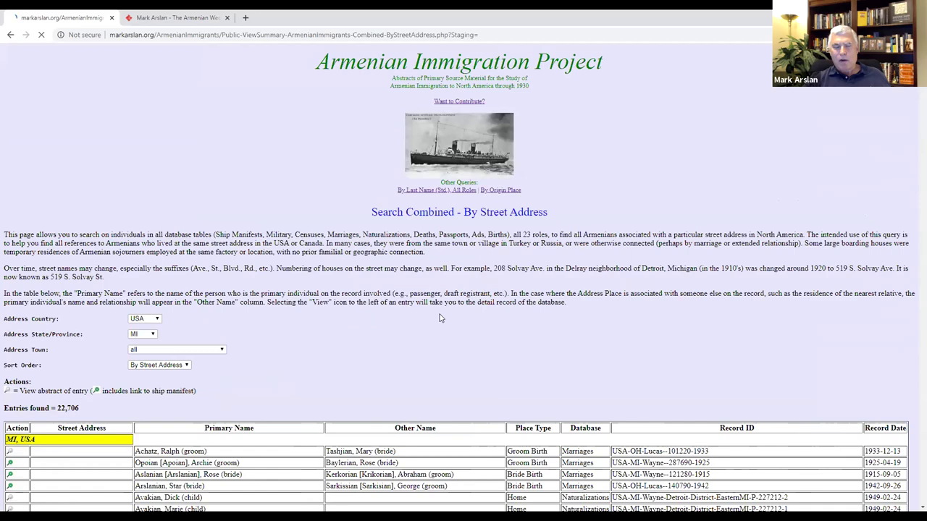
Step: Set the Address State/Province to MA in the street address query
scroll(438, 317, "down", 5)
scroll(500, 304, "up", 3)
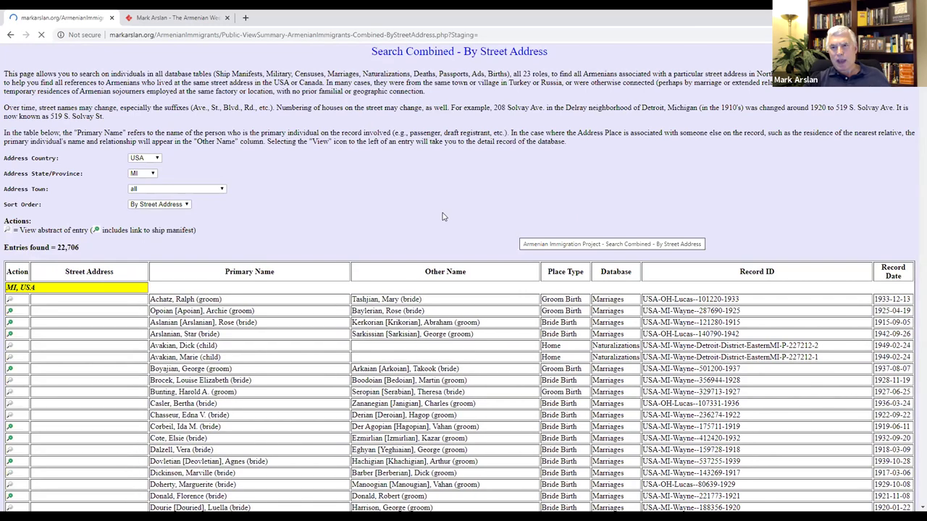
left_click(153, 174)
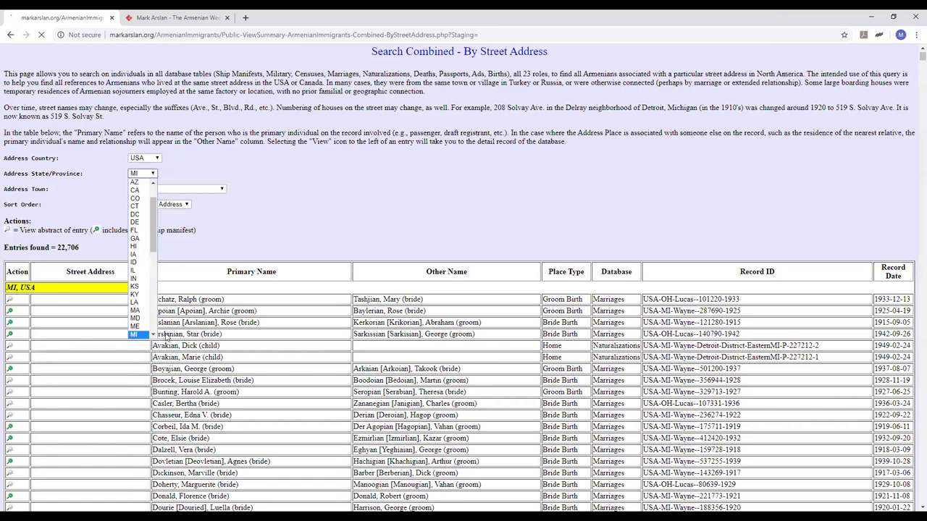
left_click(134, 311)
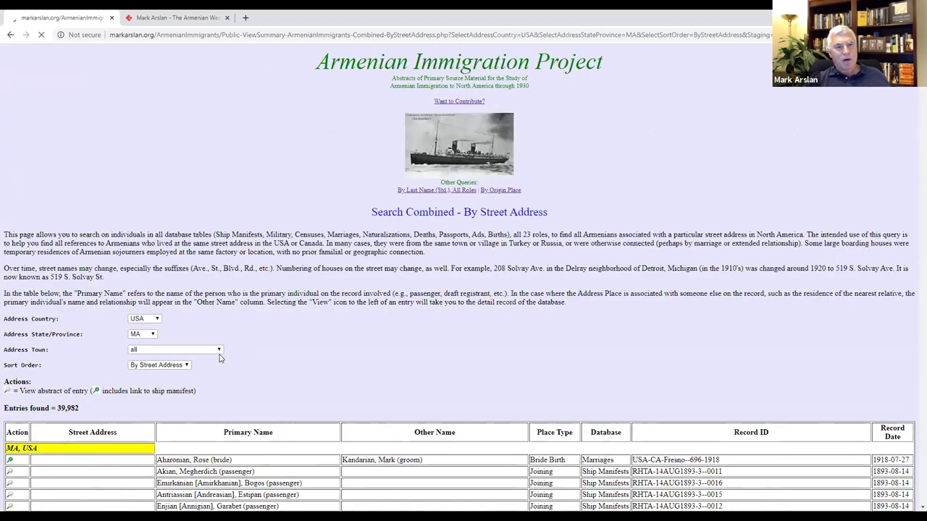
Step: Look through the Massachusetts towns, including the Boston neighborhoods, and set the Address Town to Worcester
left_click(219, 351)
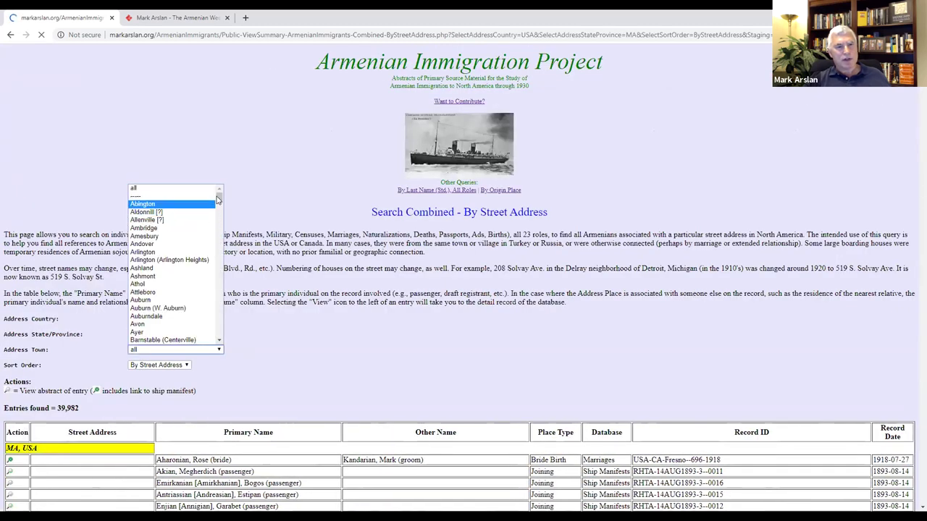
mouse_move(219, 201)
left_mouse_down()
mouse_move(227, 224)
mouse_move(219, 313)
mouse_move(221, 210)
left_mouse_up()
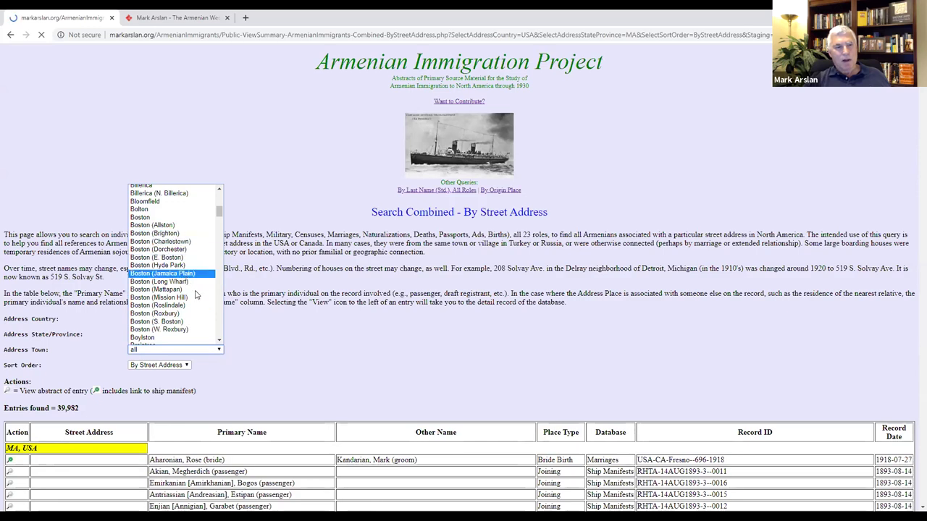
left_click_drag(219, 220, 222, 368)
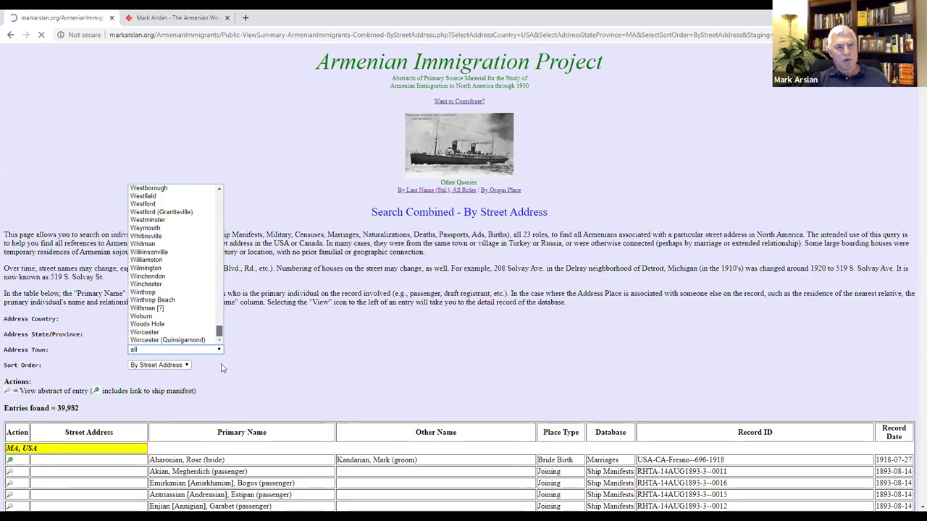
left_click(158, 332)
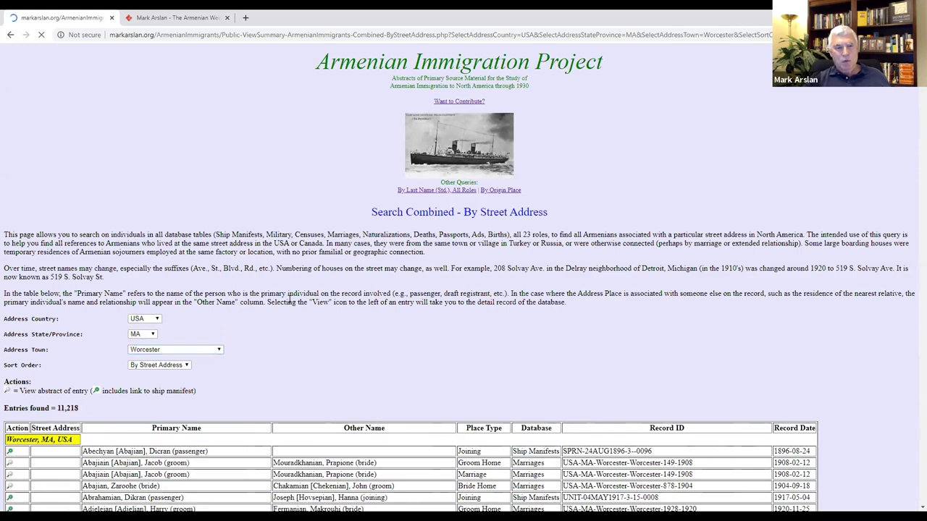
Step: Check the available sort orders for the Worcester entries, keeping them sorted By Street Address
scroll(289, 299, "down", 1)
scroll(284, 286, "down", 2)
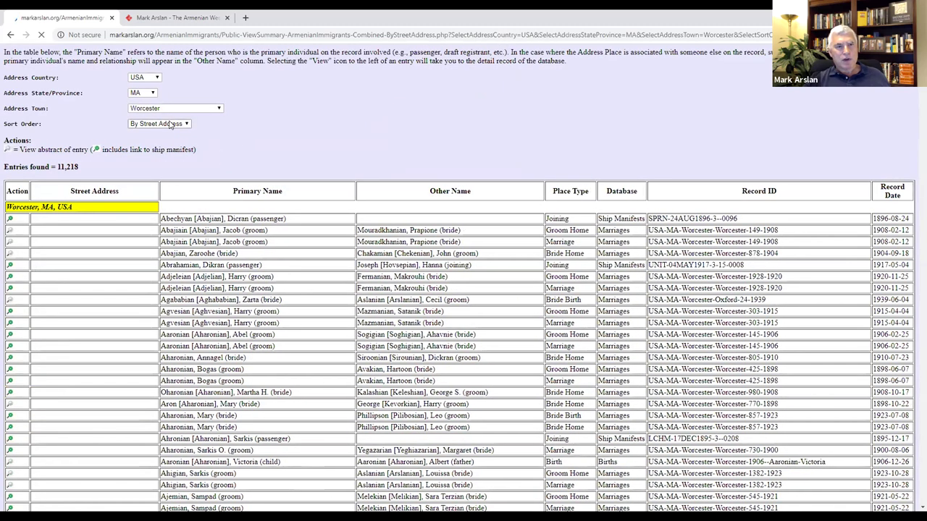
left_click(171, 125)
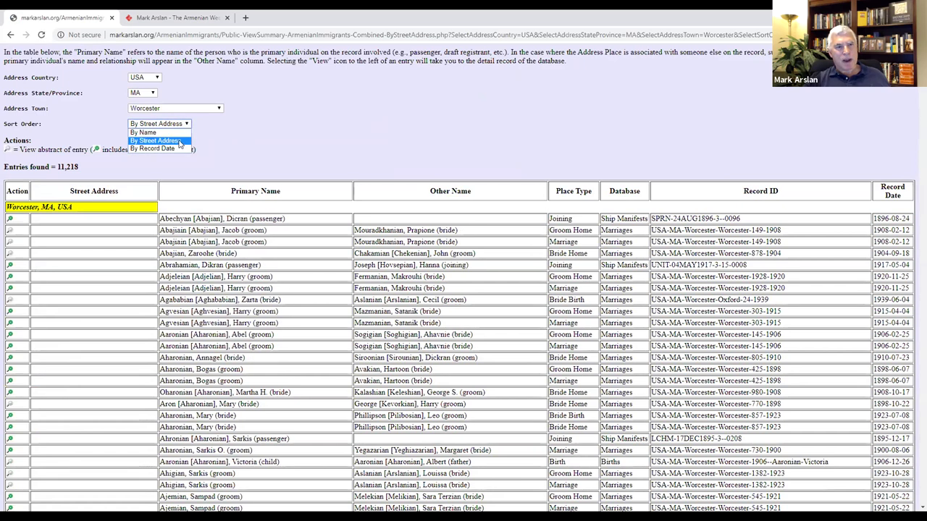
left_click(451, 144)
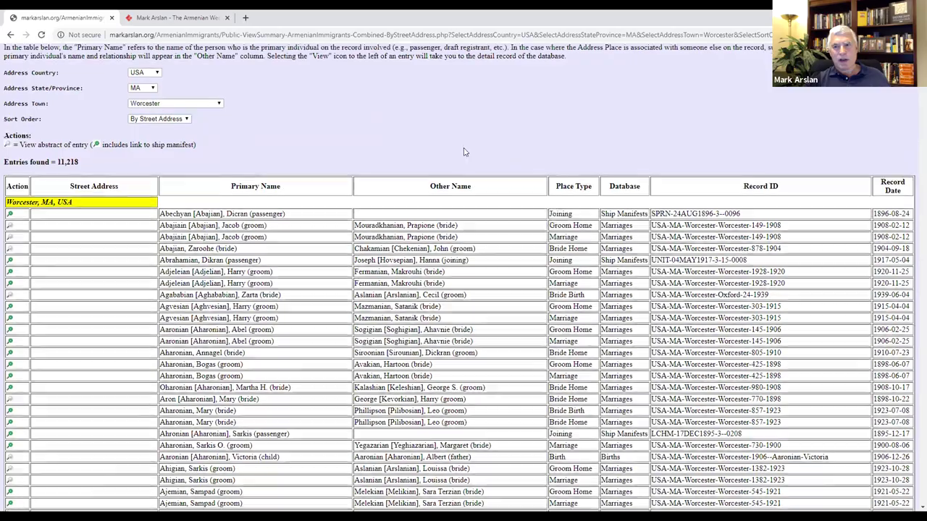
Step: Go down the Worcester results past the entries without a street address to the Southbridge St. entries
scroll(517, 200, "down", 15)
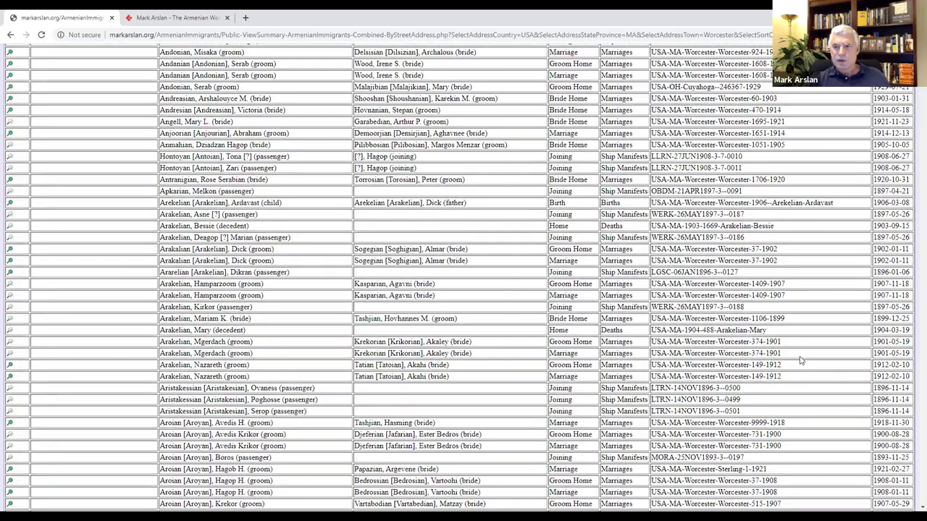
scroll(911, 480, "down", 20)
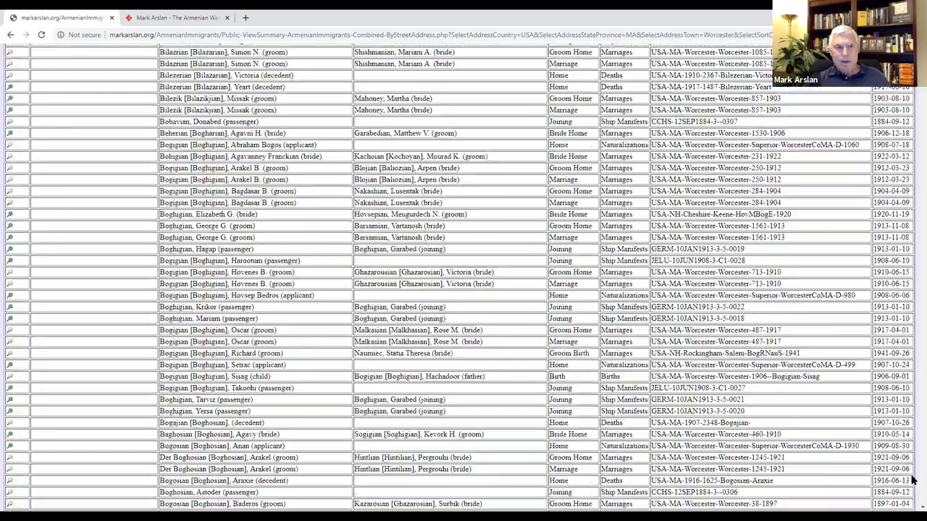
scroll(911, 480, "down", 20)
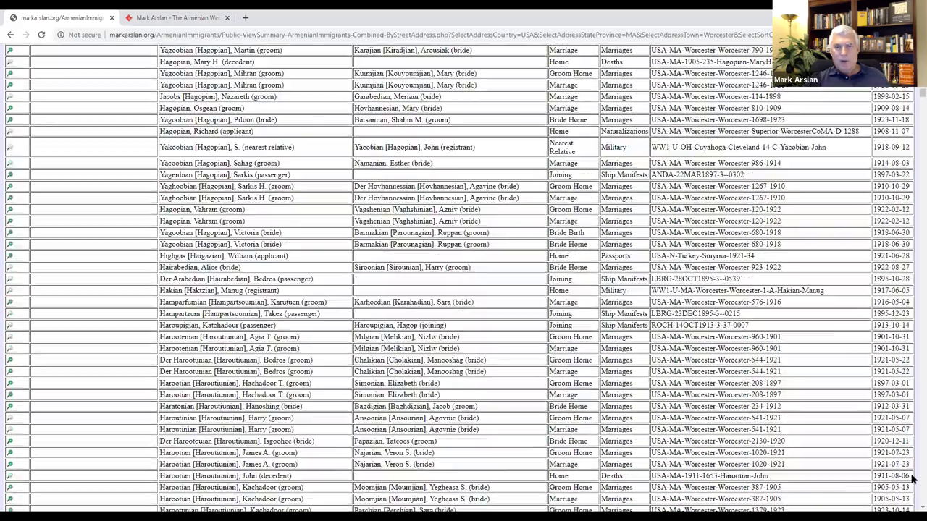
scroll(914, 120, "down", 20)
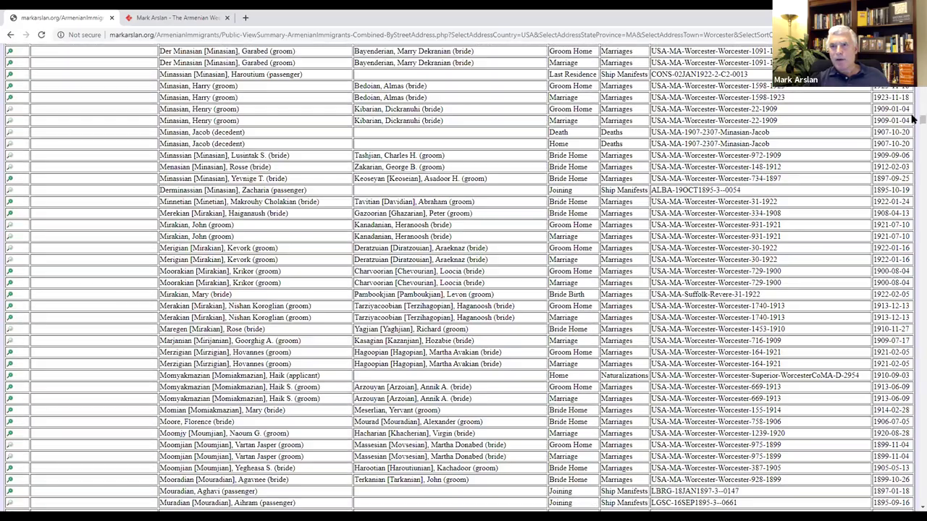
scroll(914, 149, "up", 10)
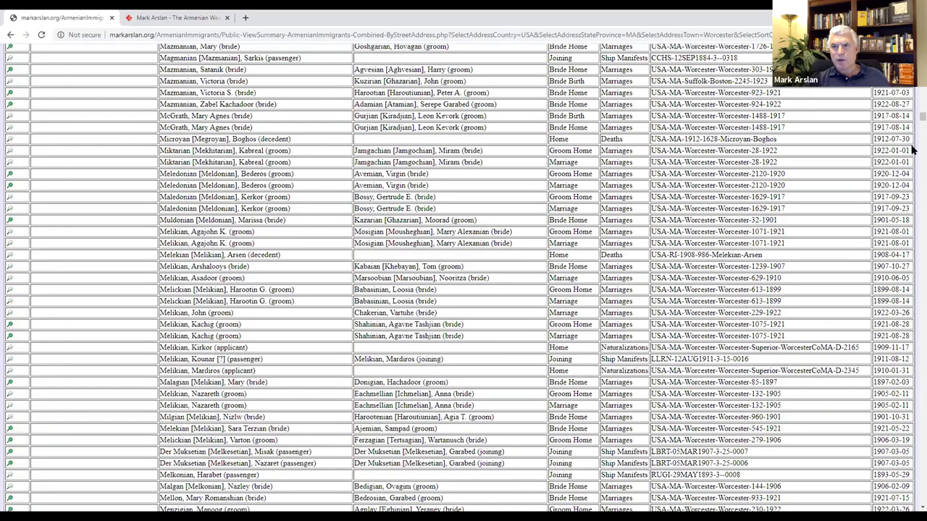
scroll(912, 394, "down", 20)
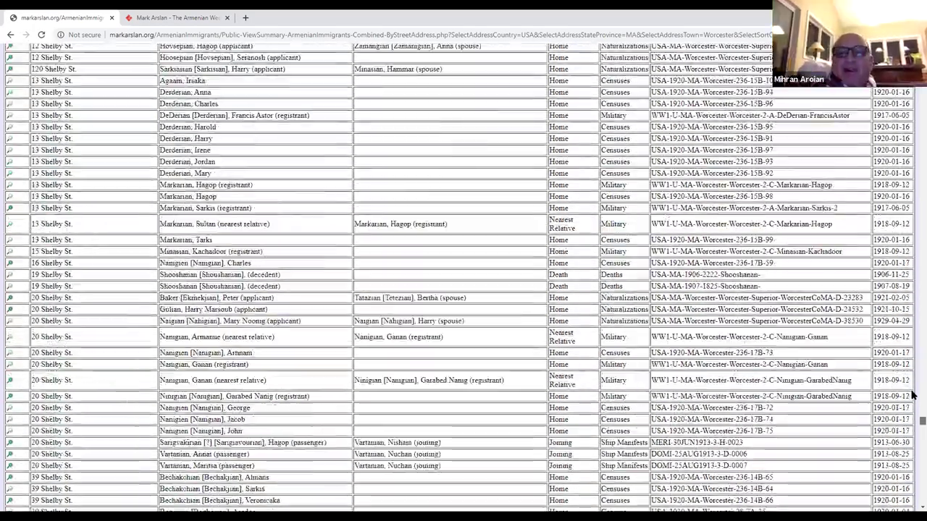
scroll(913, 395, "down", 20)
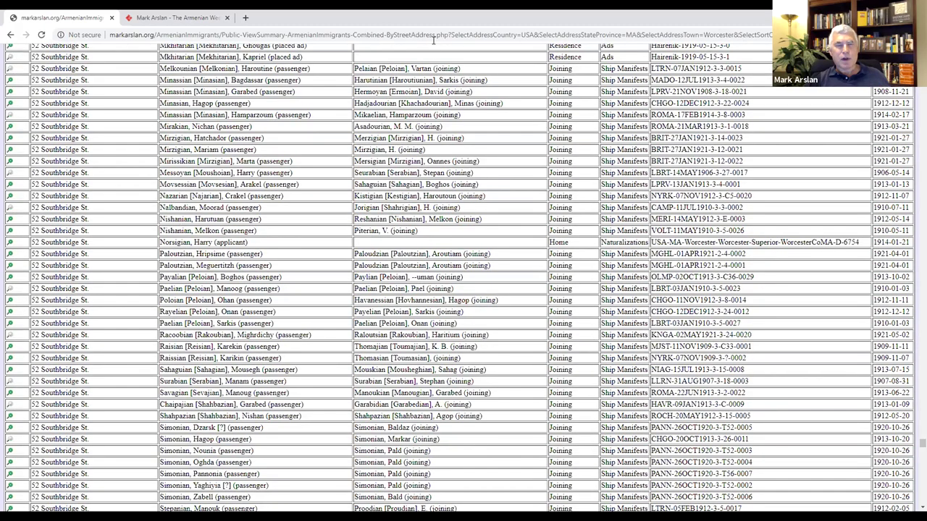
Step: Examine the Southbridge St. entries, comparing house numbers, passengers and the people they were joining, place types and source databases
scroll(108, 149, "up", 4)
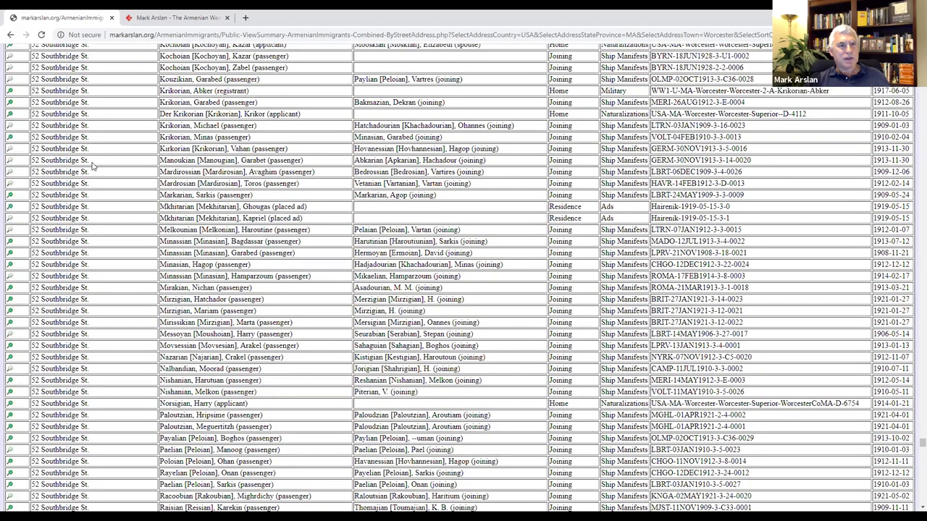
scroll(99, 185, "up", 2)
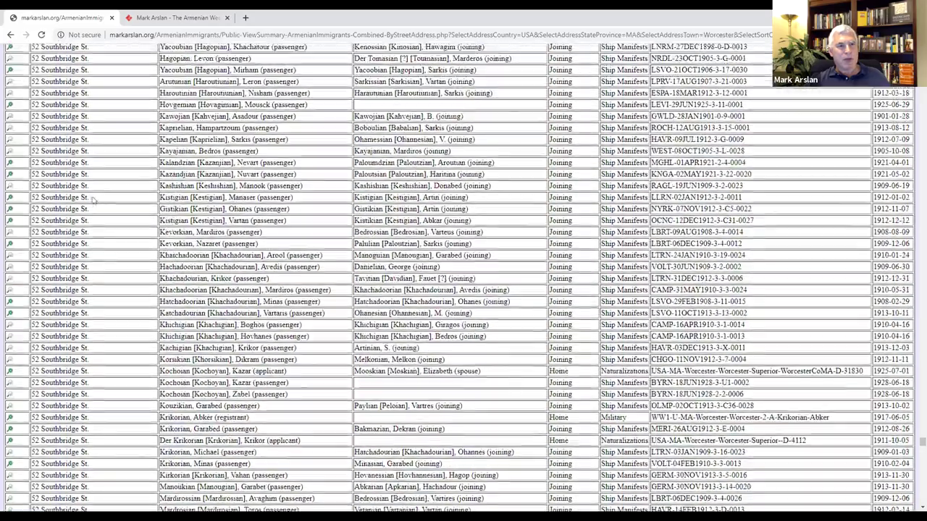
scroll(86, 183, "down", 5)
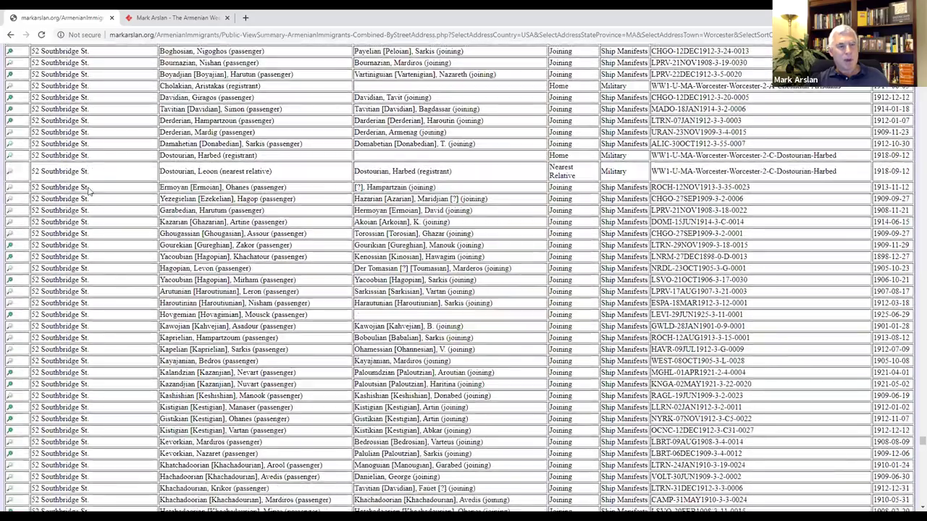
scroll(93, 187, "down", 15)
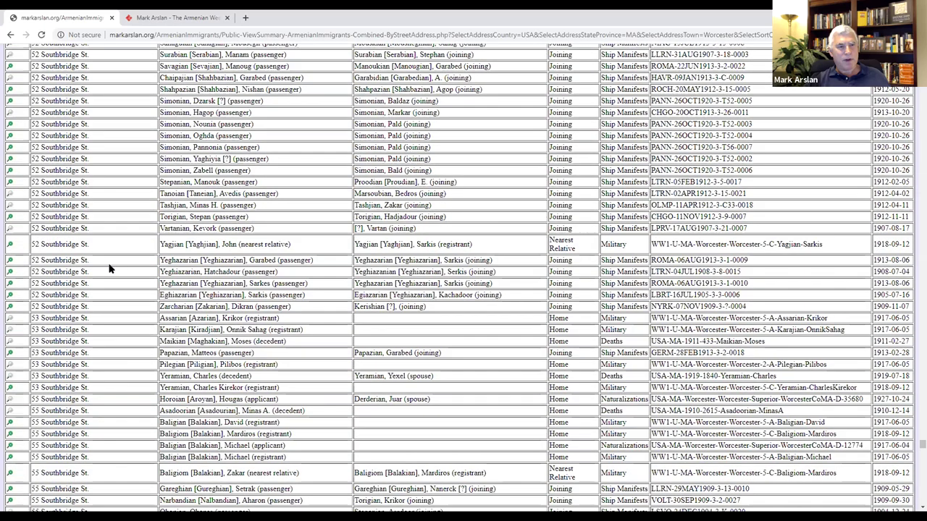
scroll(108, 271, "down", 5)
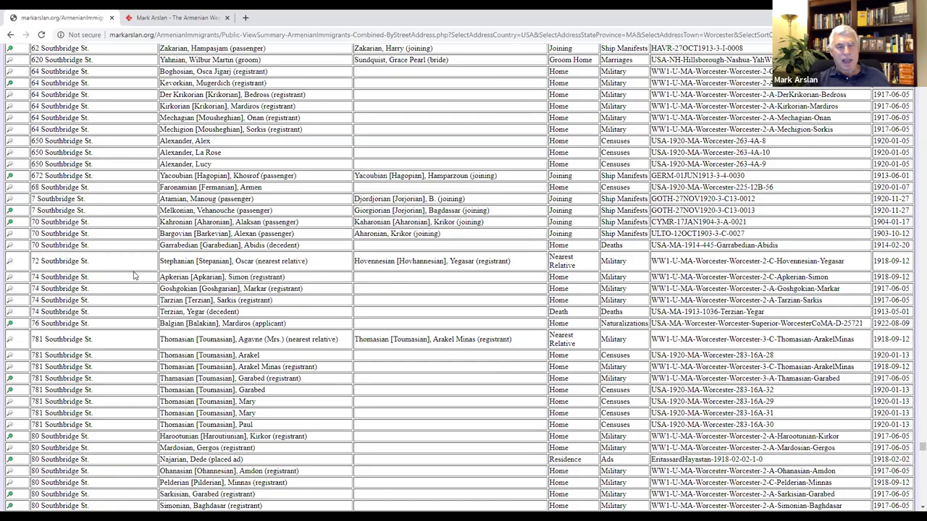
scroll(142, 273, "up", 20)
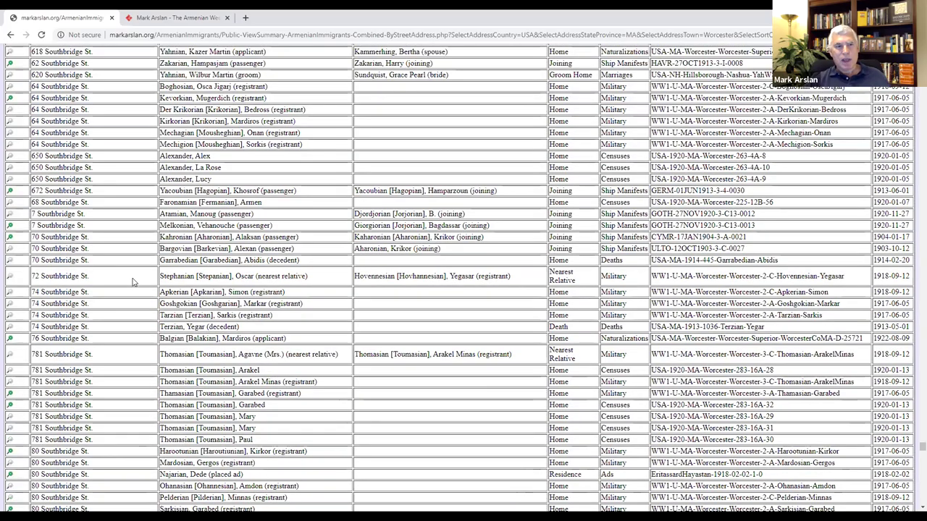
scroll(145, 293, "up", 20)
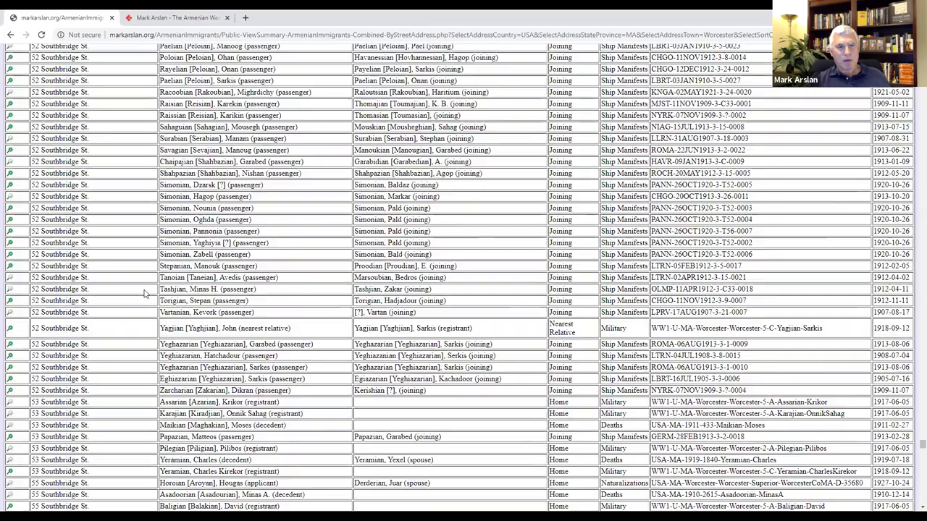
scroll(133, 302, "up", 10)
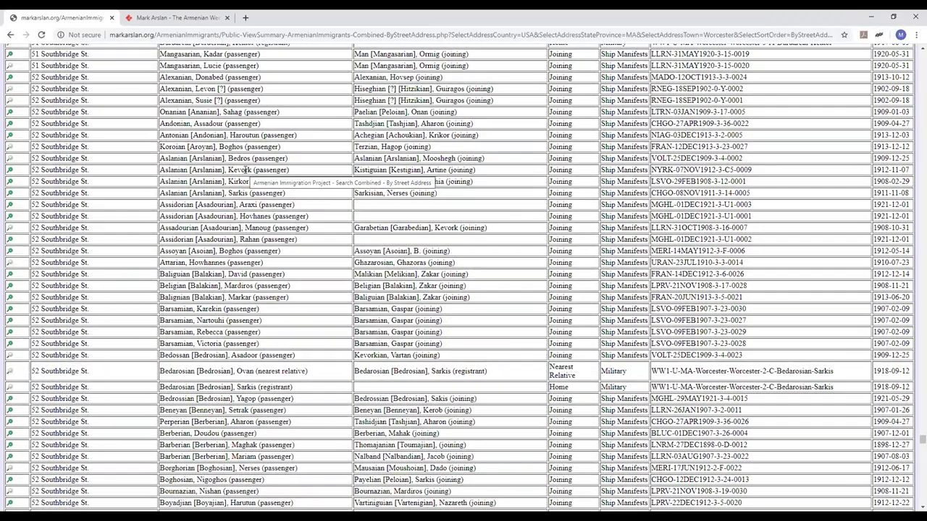
Step: Return to the top of the Worcester street address results and set the Sort Order to By Name
scroll(315, 292, "up", 6)
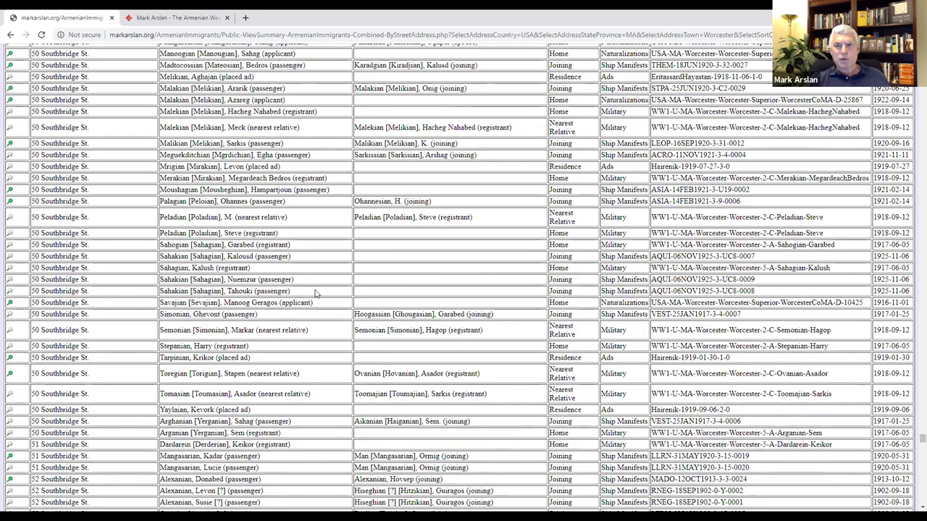
key("Home")
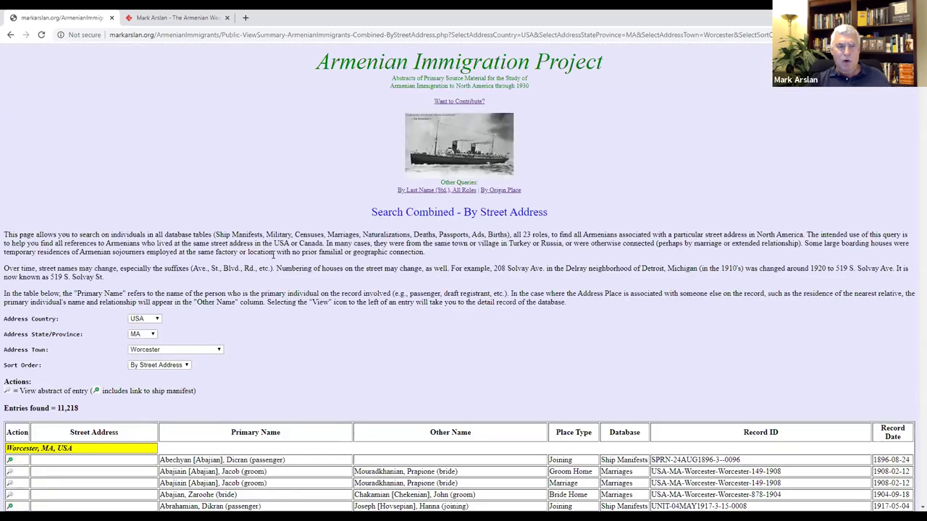
left_click(167, 366)
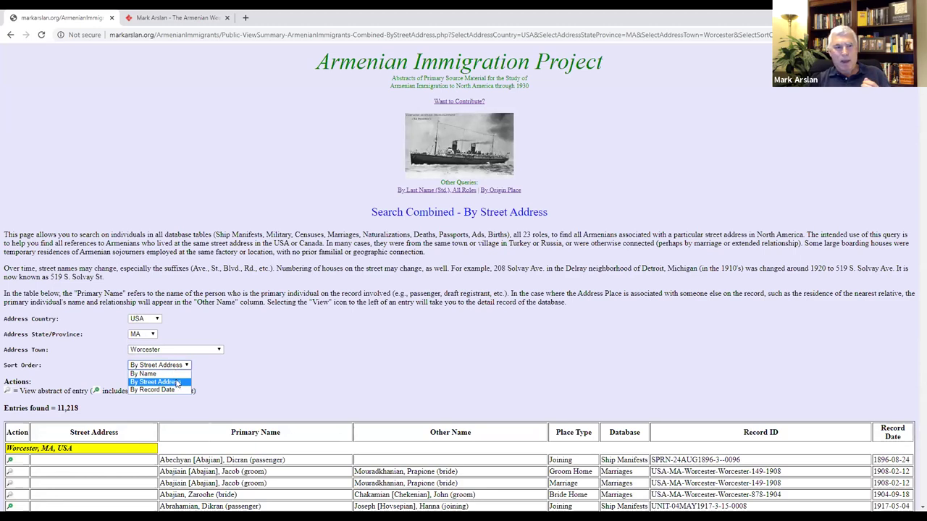
left_click(174, 375)
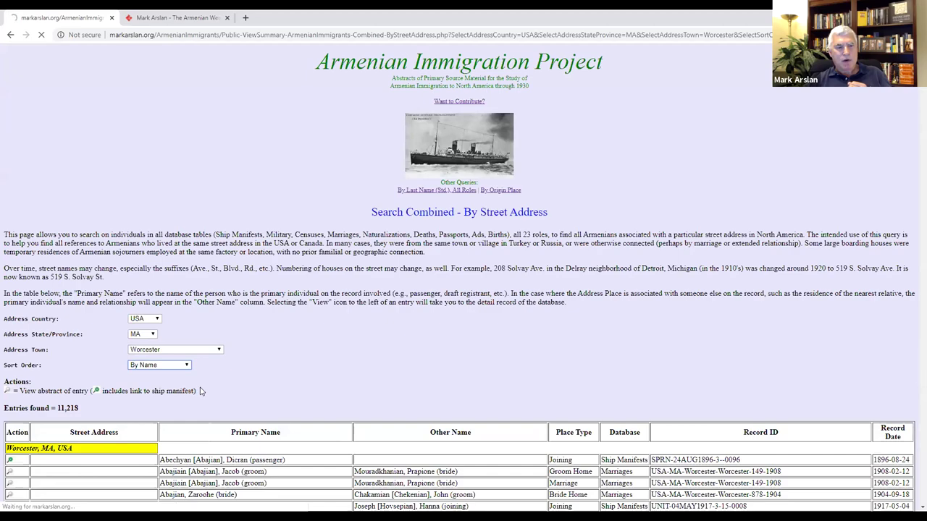
scroll(201, 391, "down", 7)
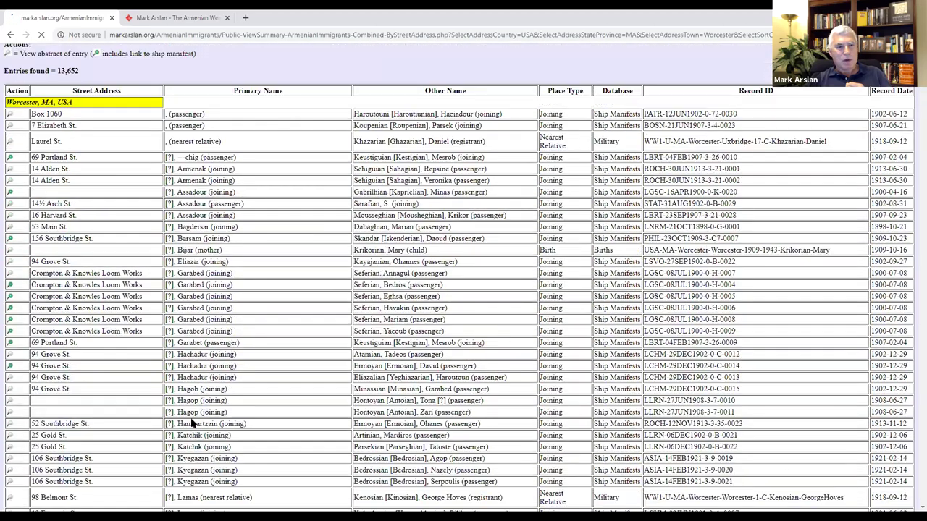
scroll(194, 410, "down", 2)
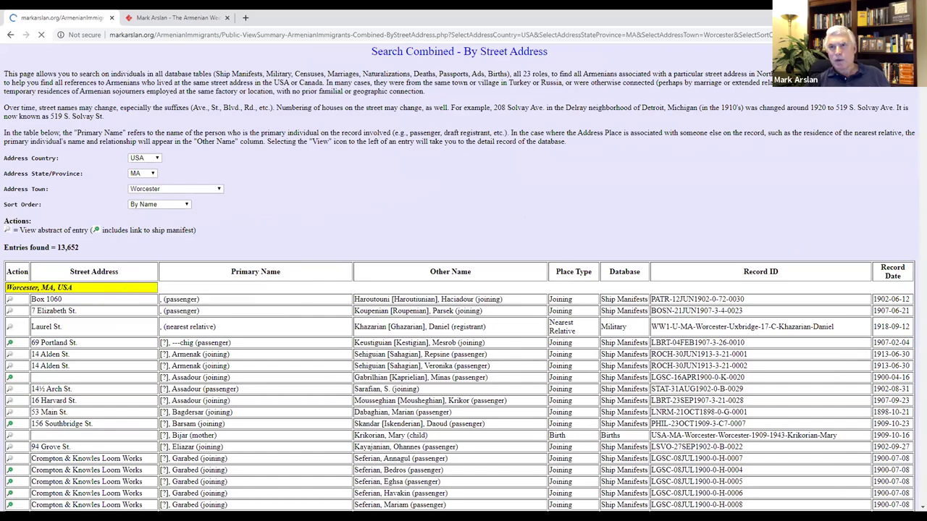
Step: Browse the name-sorted Worcester results to find the family listed at Orchard St. and Summer St. among the surnames beginning with F
left_click_drag(921, 48, 913, 107)
scroll(914, 107, "down", 5)
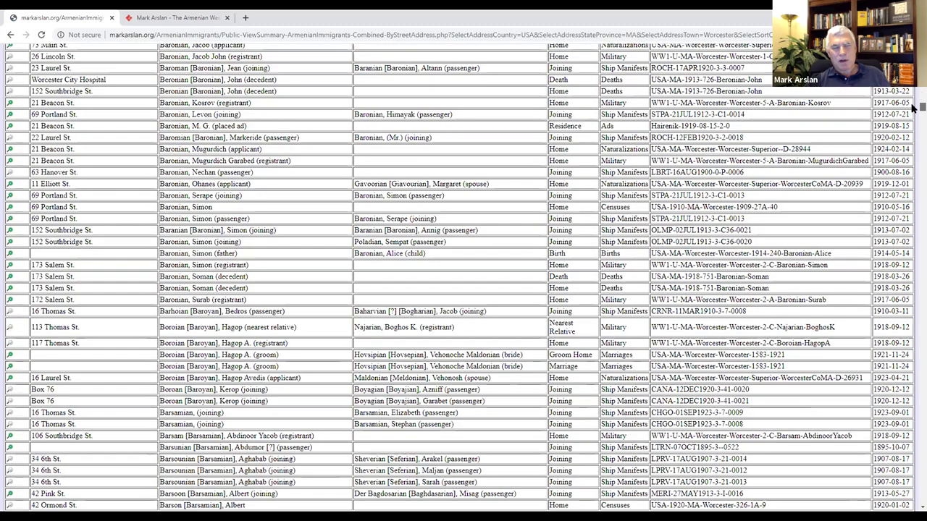
scroll(914, 107, "down", 5)
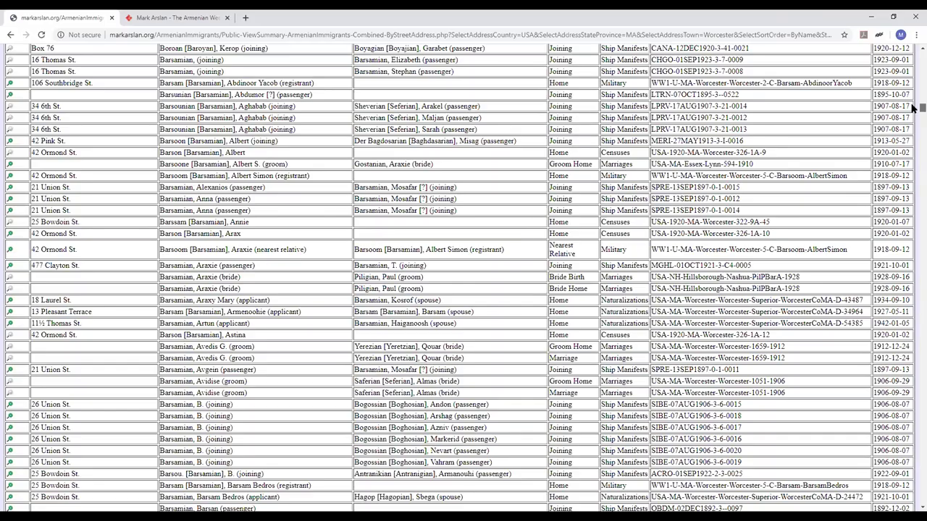
scroll(913, 172, "down", 20)
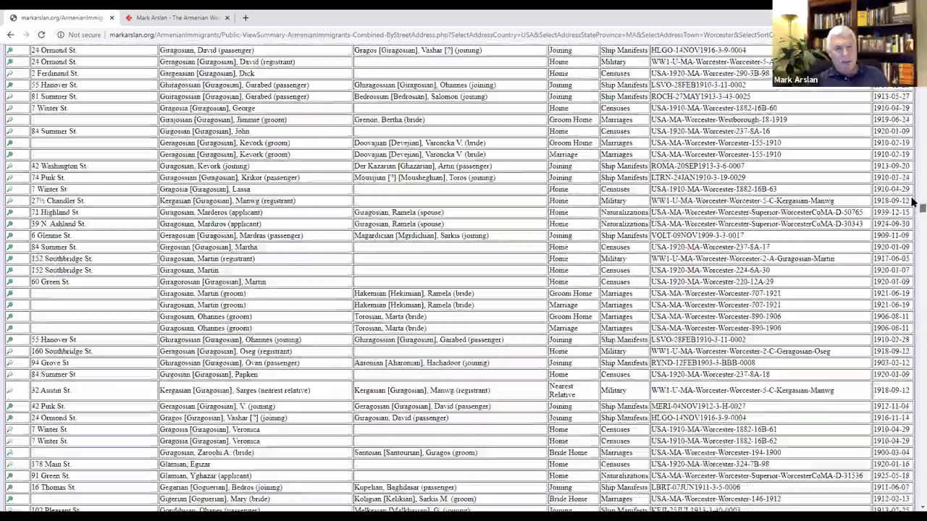
scroll(914, 204, "up", 10)
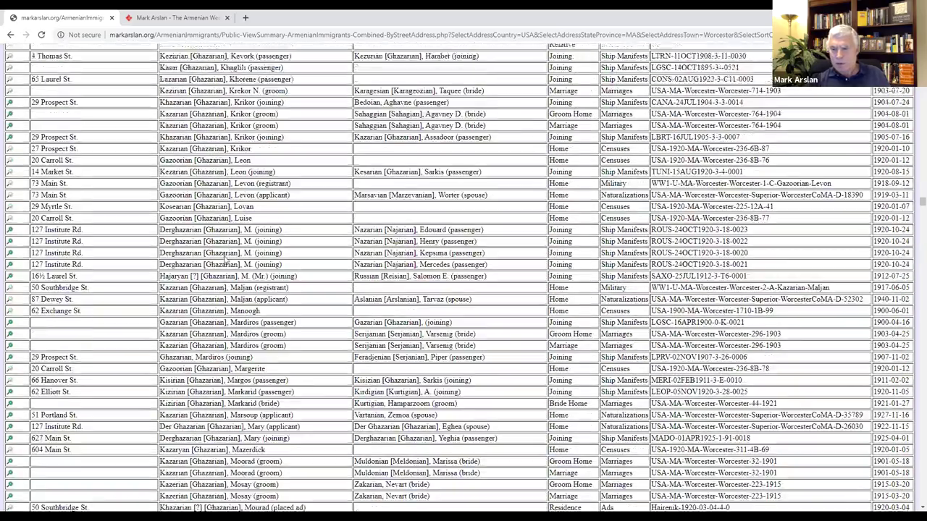
scroll(226, 260, "up", 15)
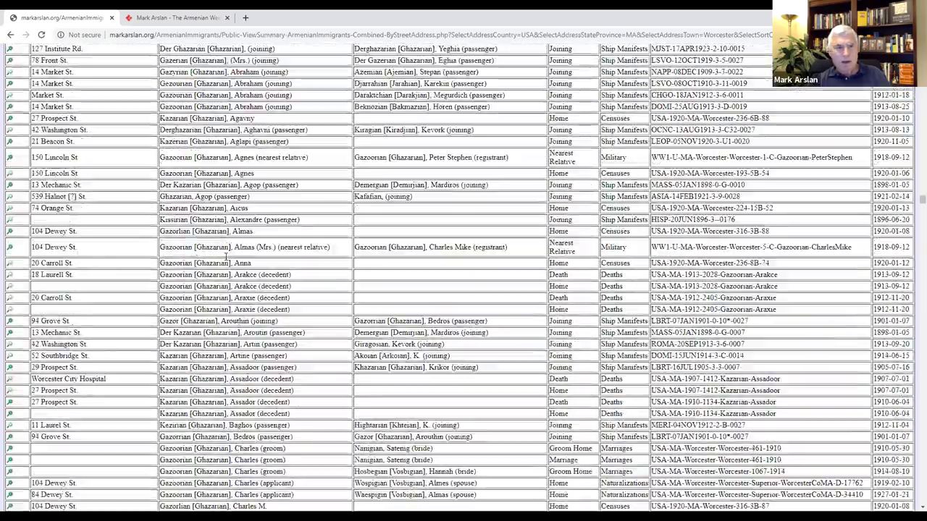
scroll(226, 259, "up", 15)
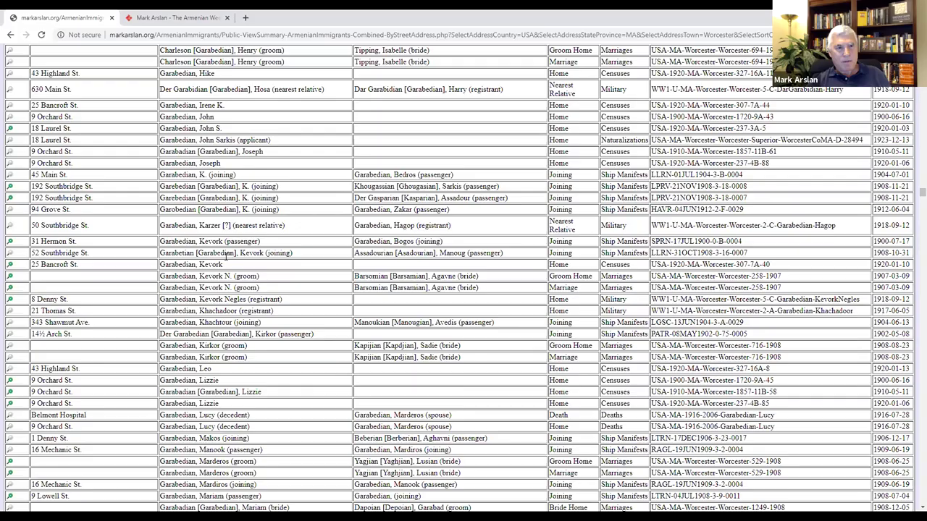
scroll(226, 255, "up", 20)
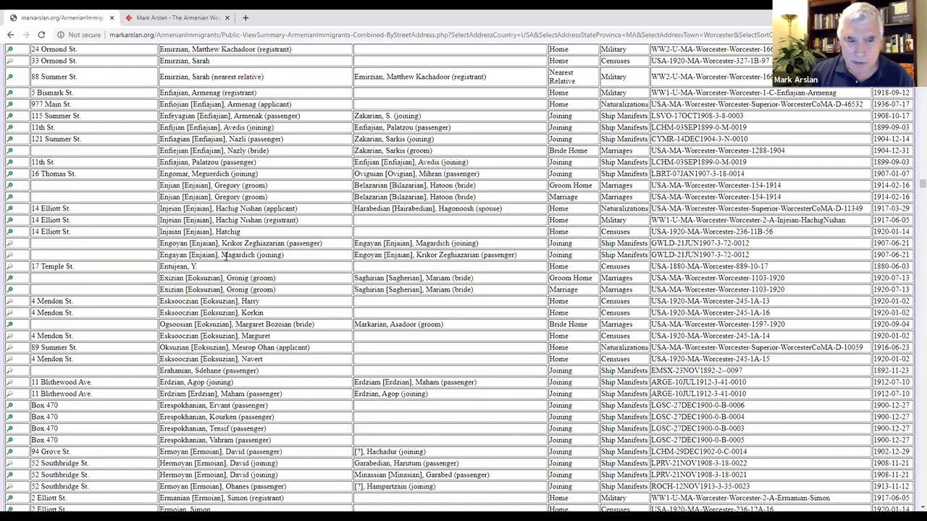
scroll(226, 255, "down", 1)
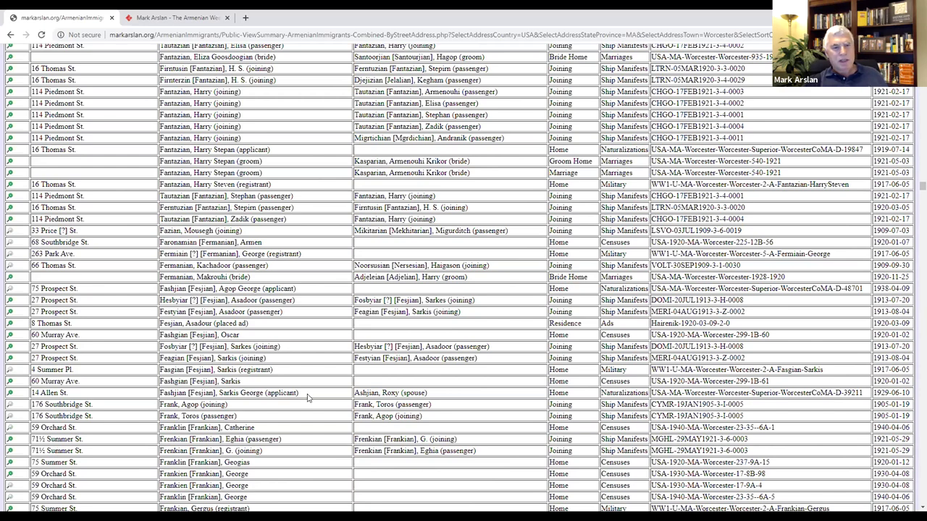
scroll(299, 404, "down", 9)
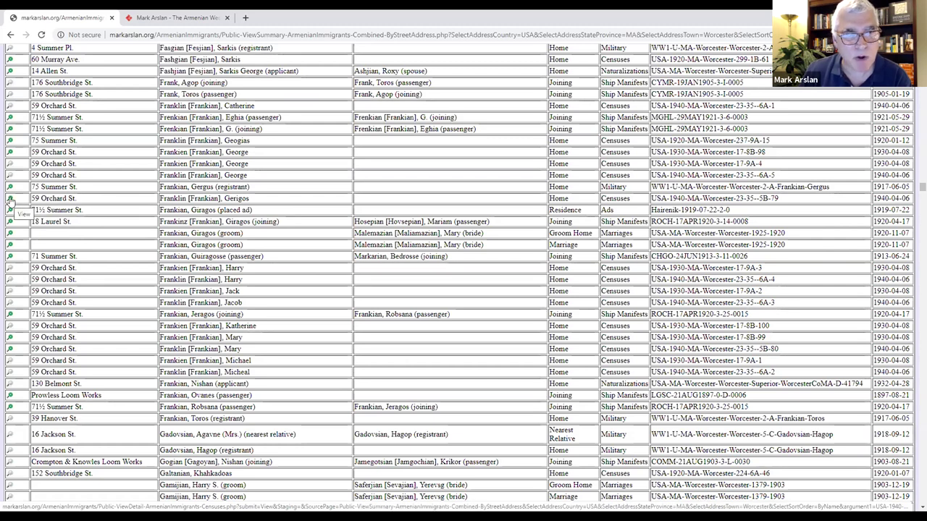
Step: View the 1940 census entry with a manifest link on Orchard St., and follow its Immigrant ID to the 1913 ship manifest entry
left_click(10, 200)
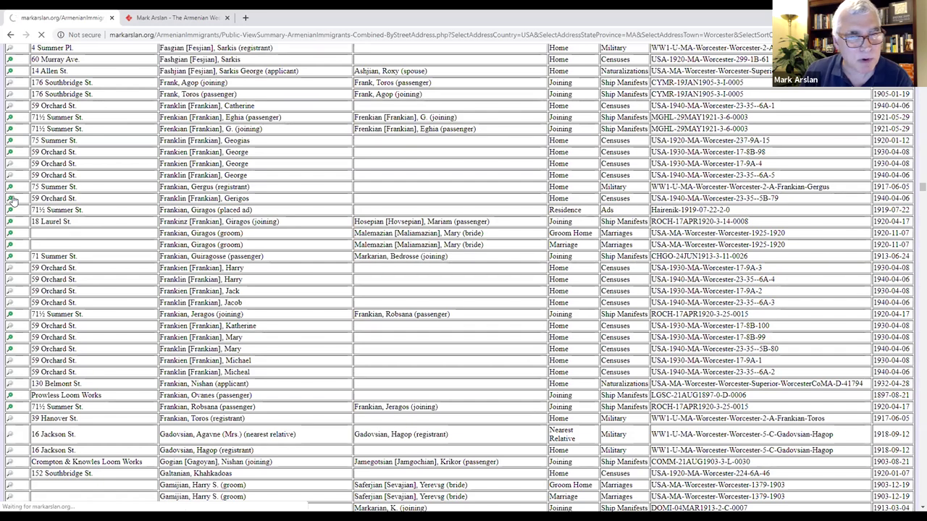
scroll(211, 254, "down", 2)
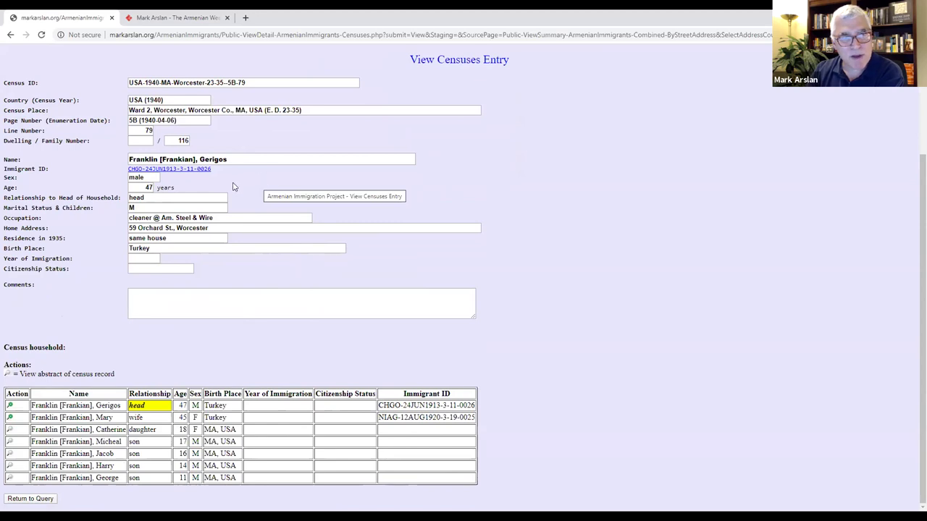
left_click(185, 172)
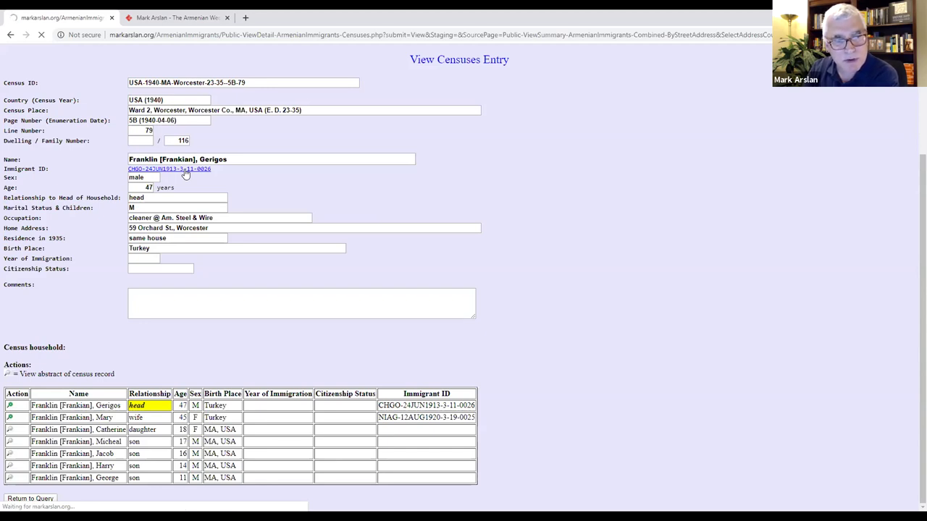
scroll(271, 267, "down", 2)
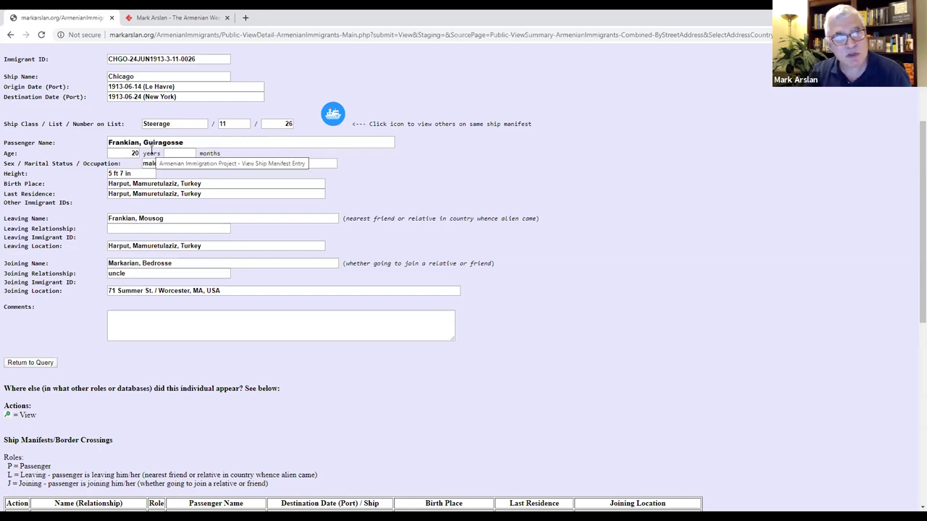
scroll(178, 132, "up", 2)
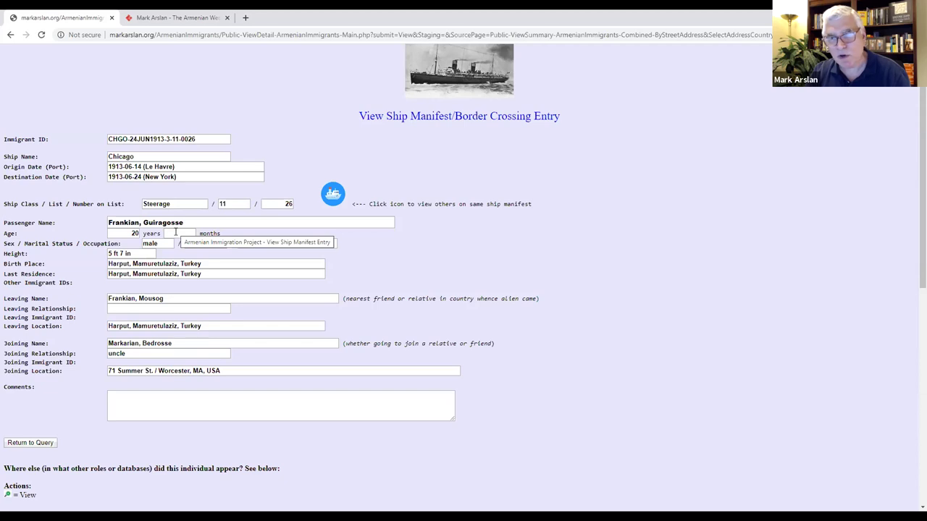
scroll(175, 231, "down", 1)
scroll(177, 235, "up", 1)
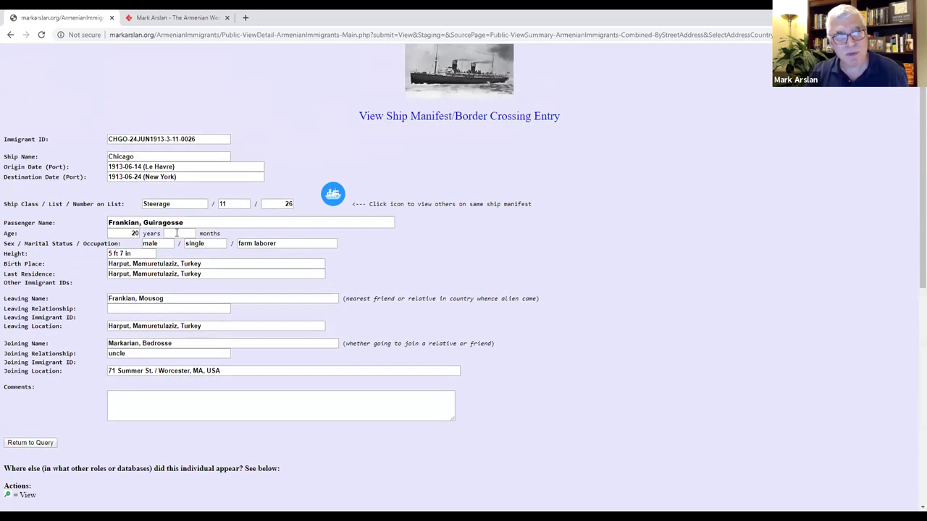
Step: Examine the passenger's manifest details and the linked ship manifest, census, military, ad and marriage records below them
scroll(187, 245, "down", 5)
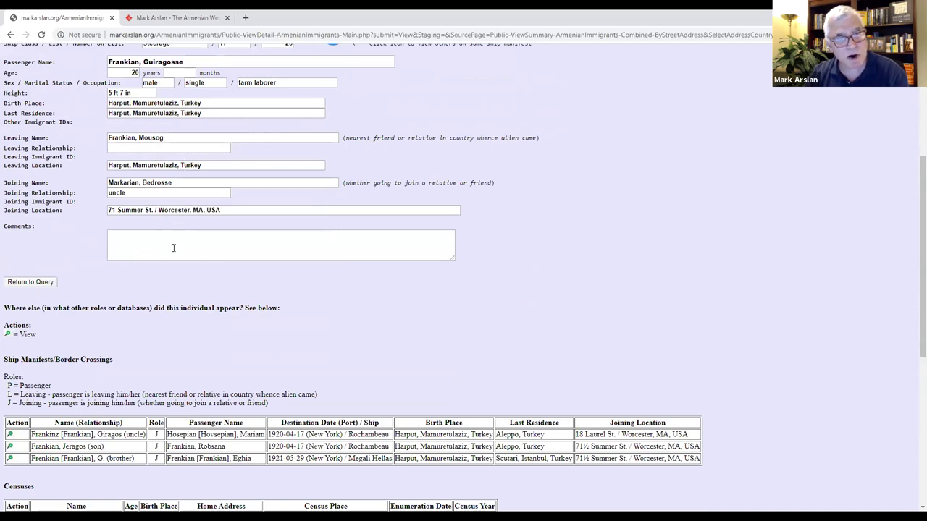
scroll(5, 318, "up", 4)
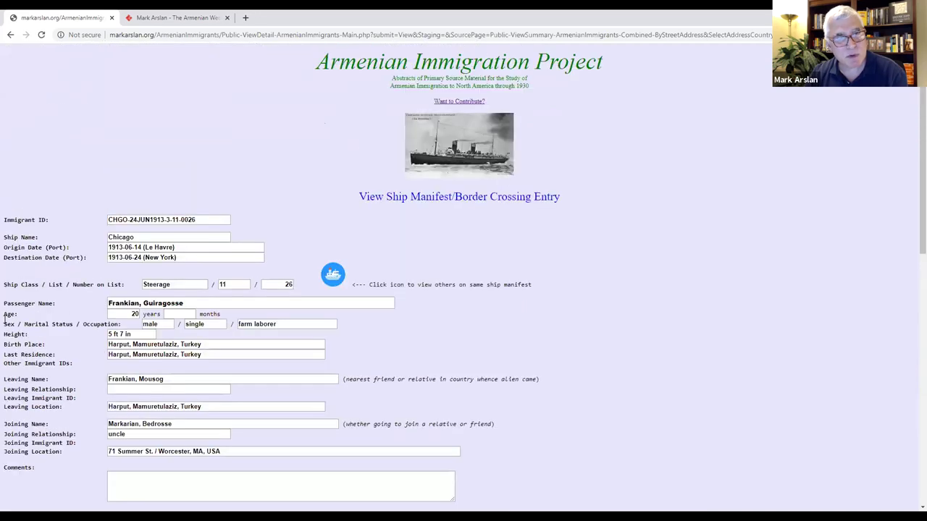
scroll(207, 299, "down", 5)
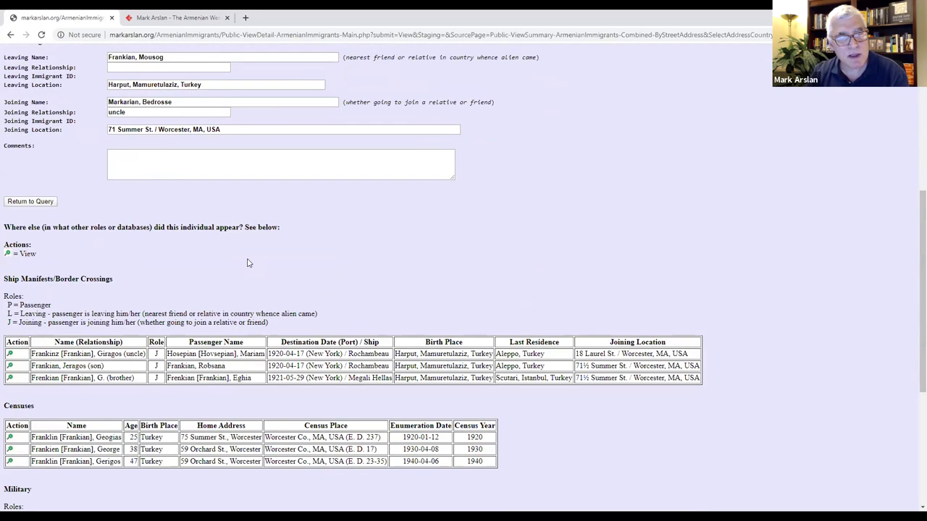
scroll(246, 262, "down", 2)
scroll(278, 230, "up", 1)
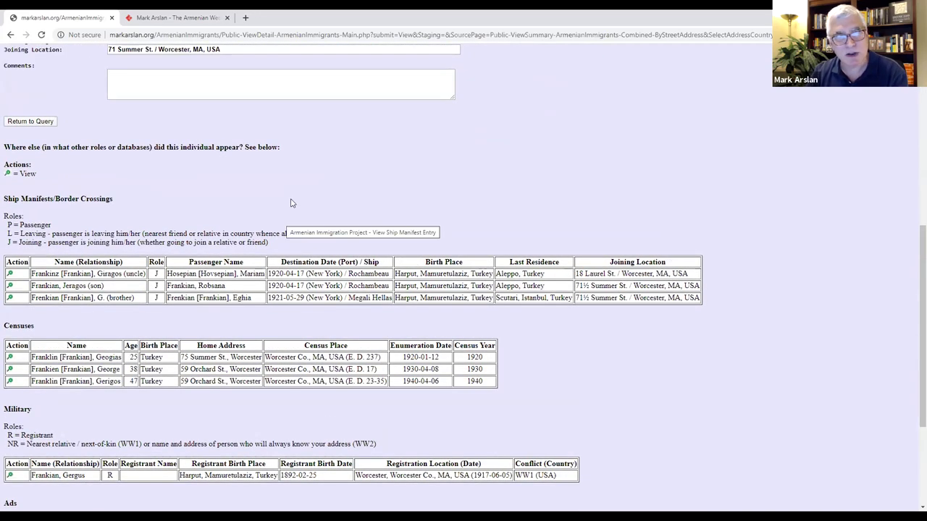
scroll(287, 199, "down", 1)
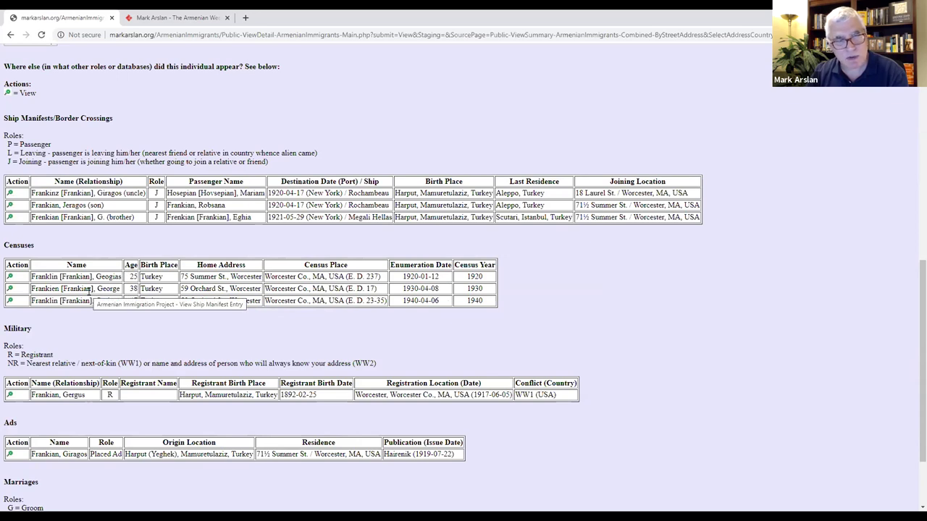
scroll(88, 292, "down", 2)
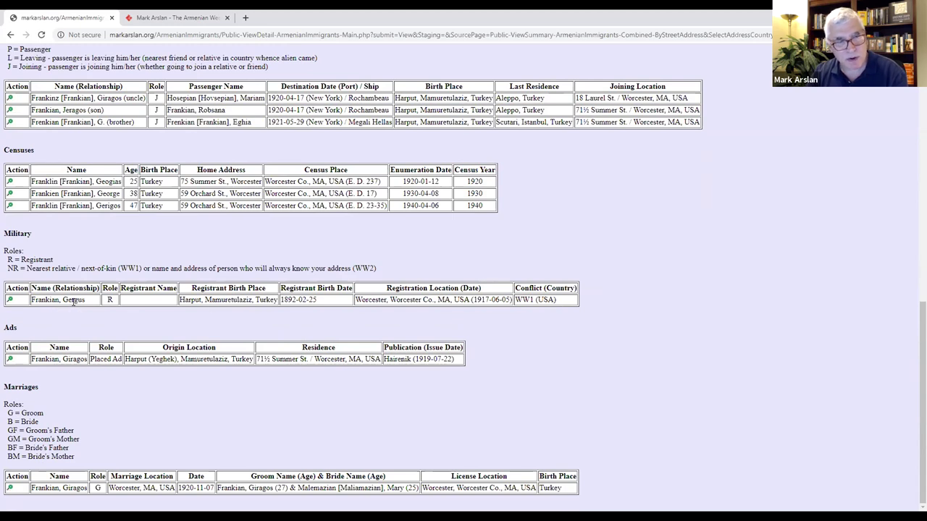
Step: View the passenger's linked WW1 military registration, and go back to the ship manifest entry's list of related records
left_click(10, 300)
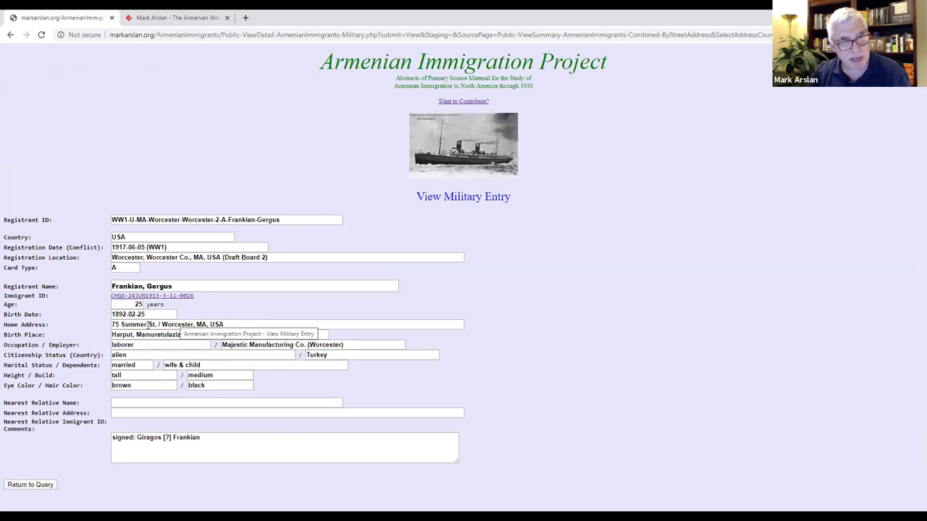
left_click(11, 35)
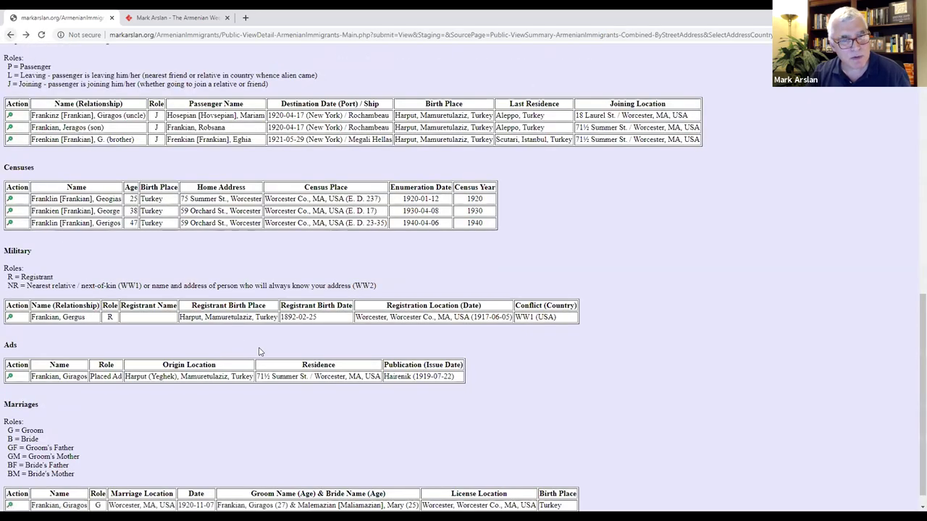
scroll(258, 349, "down", 1)
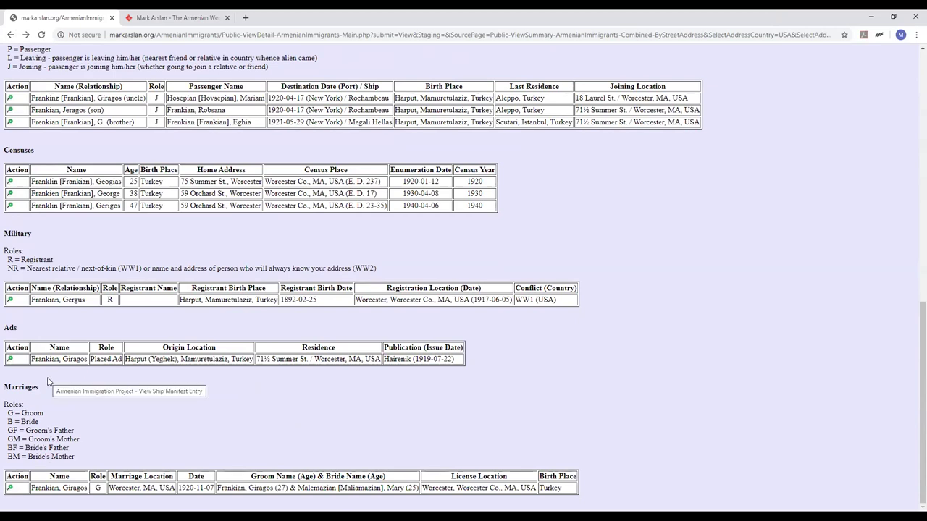
Step: Open the linked 1919-07-22 Hairenik ad and examine the residence, origin location, mentioned relatives and the Armenian newspaper clipping
left_click(9, 360)
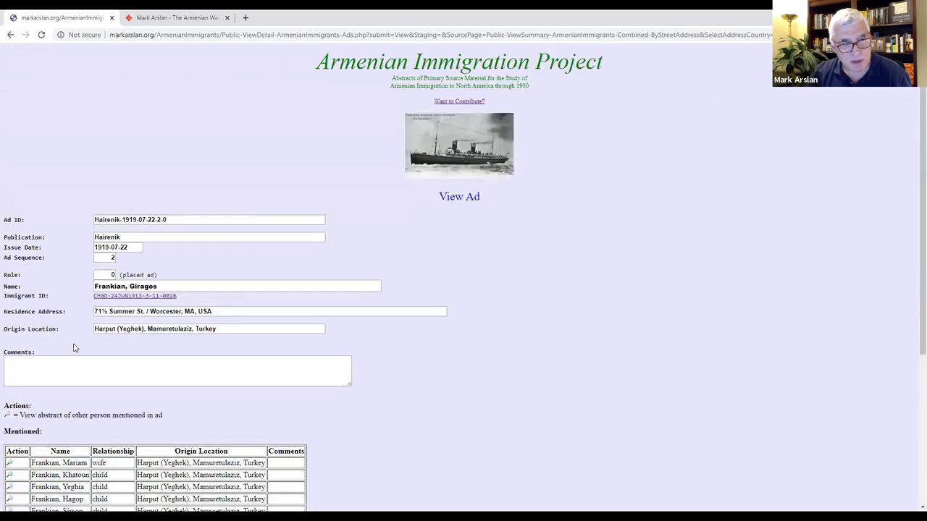
scroll(73, 350, "down", 3)
scroll(396, 299, "up", 1)
scroll(393, 302, "down", 1)
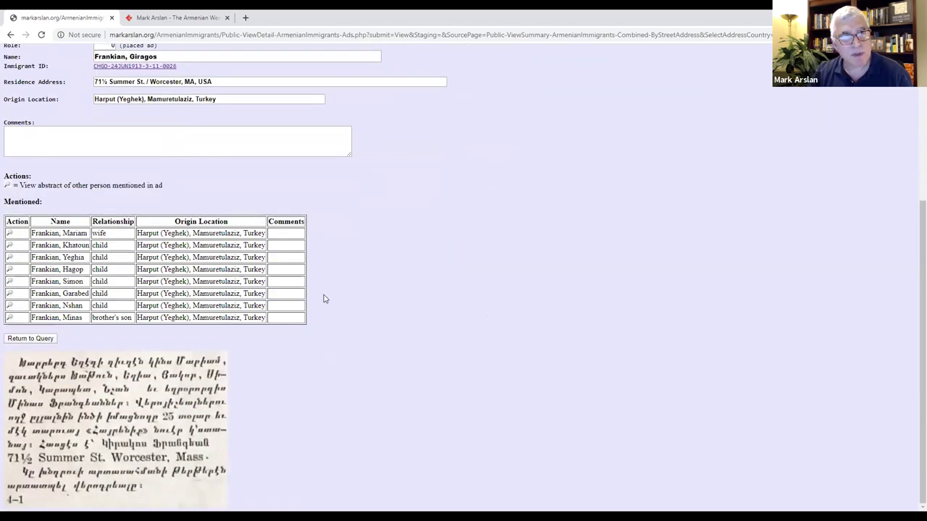
scroll(323, 298, "up", 1)
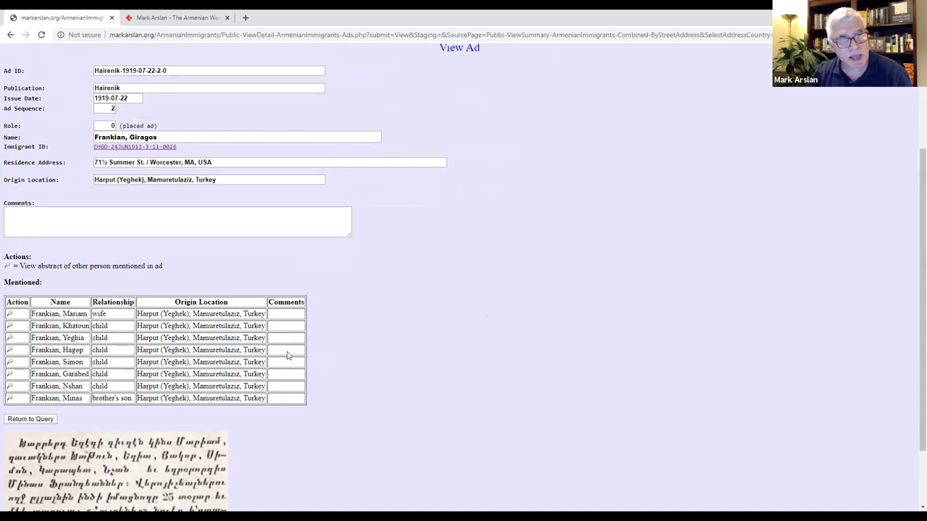
scroll(249, 355, "down", 1)
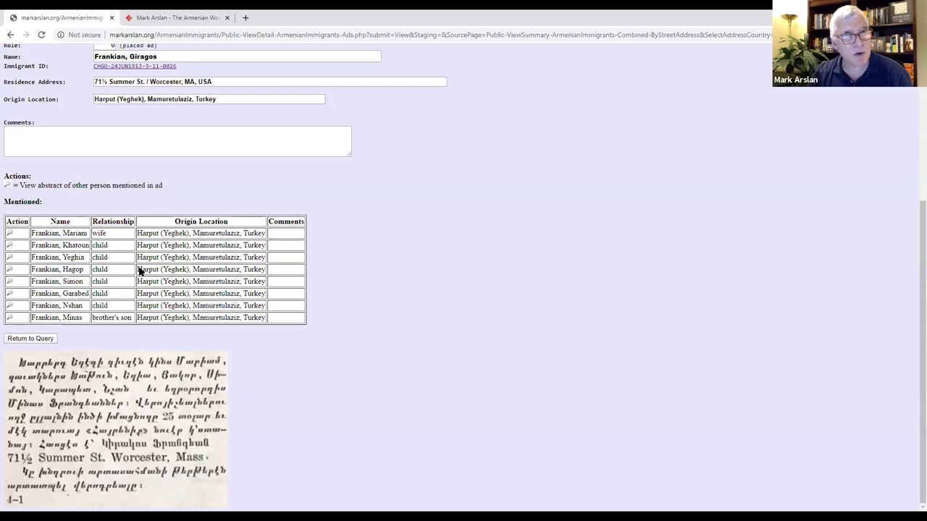
scroll(95, 201, "up", 1)
scroll(94, 201, "up", 1)
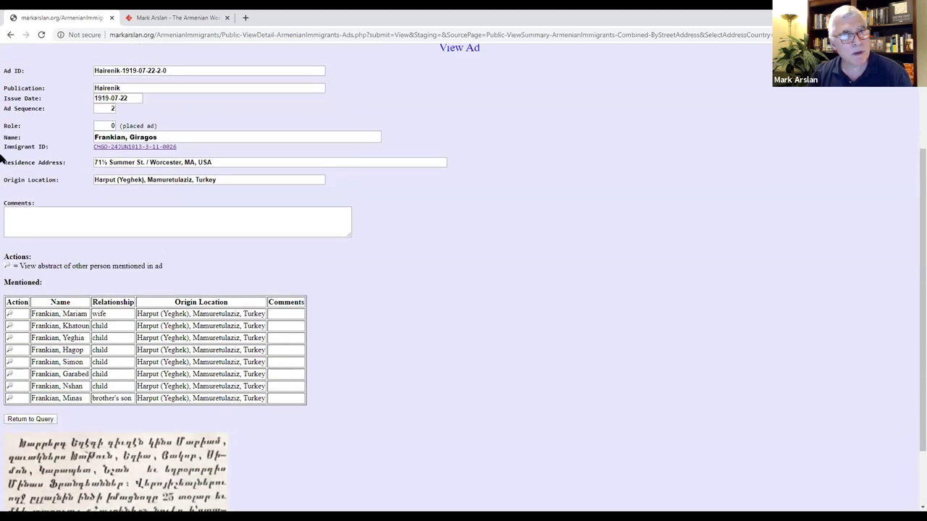
Step: Return to the ship manifest entry, reopen its linked 1919-07-22 Hairenik ad to review the mentioned relatives and clipping, and go back
left_click(10, 38)
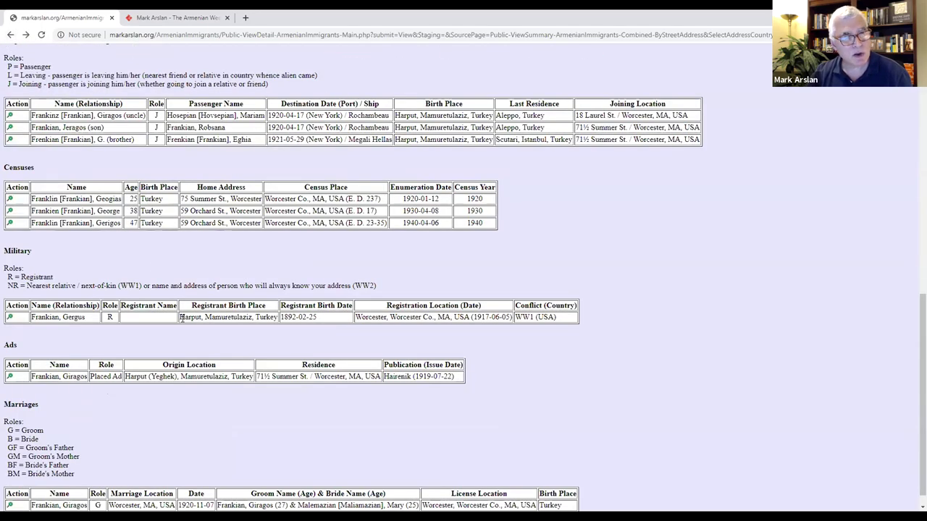
scroll(183, 322, "down", 1)
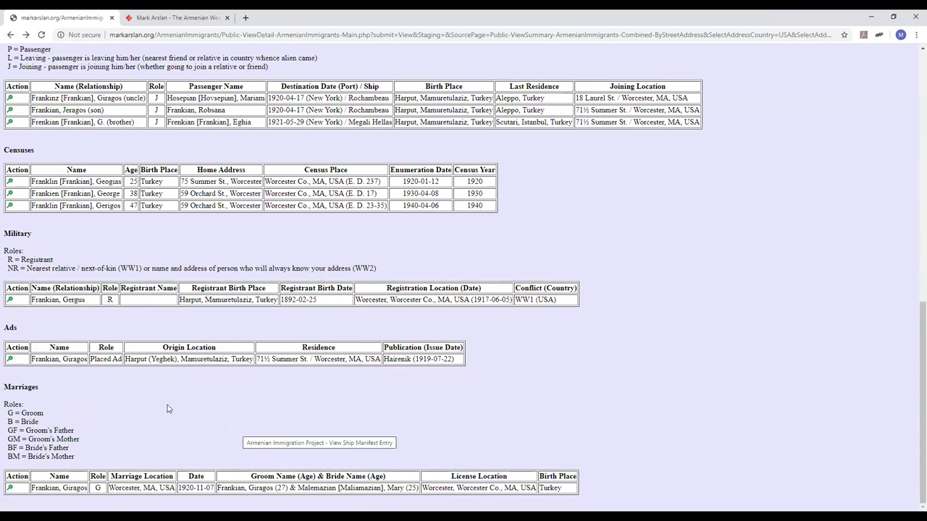
left_click(10, 360)
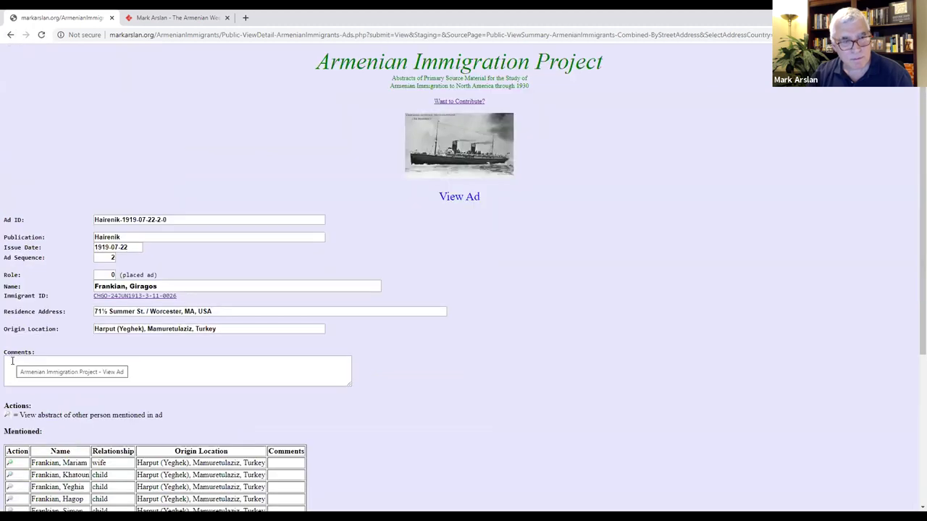
scroll(51, 403, "down", 3)
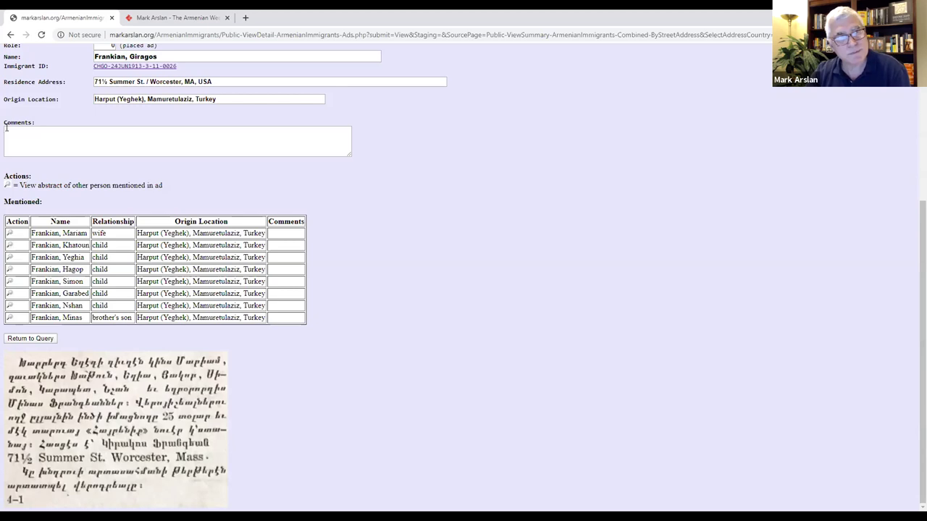
left_click(11, 34)
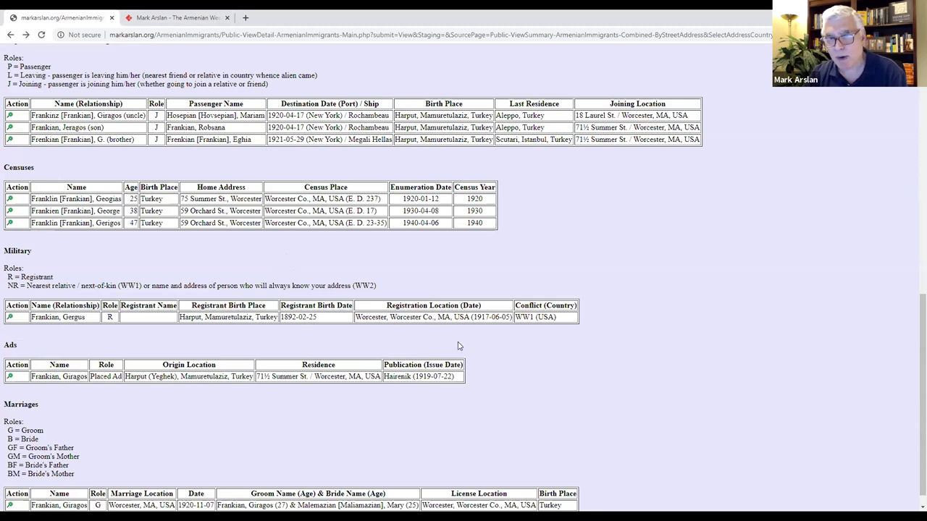
Step: Open the linked 1920-11-07 Worcester marriage record and examine the groom's, bride's and parents' details and the comments
scroll(600, 261, "down", 1)
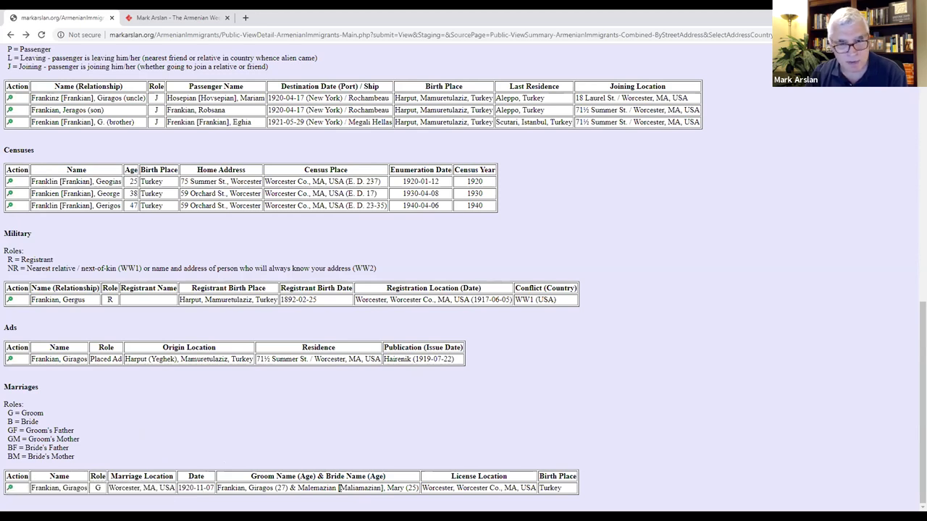
left_click(9, 491)
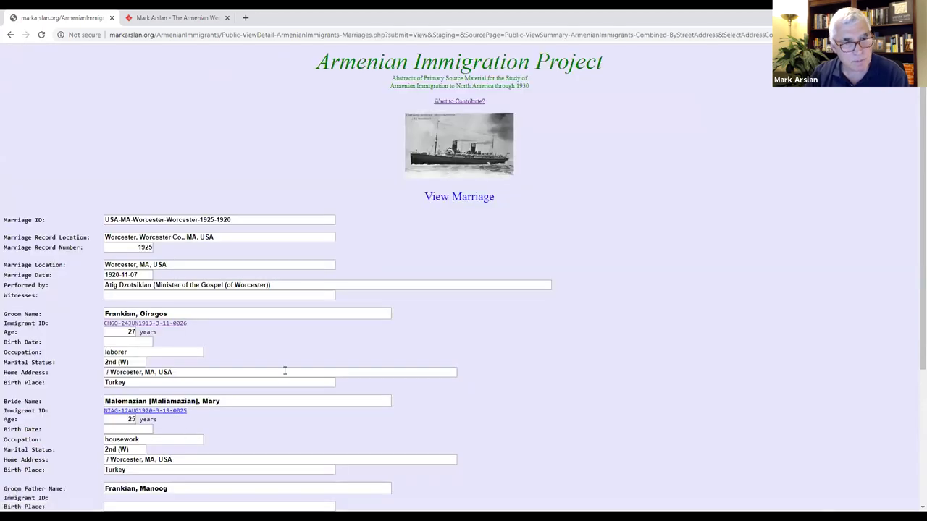
scroll(285, 370, "down", 3)
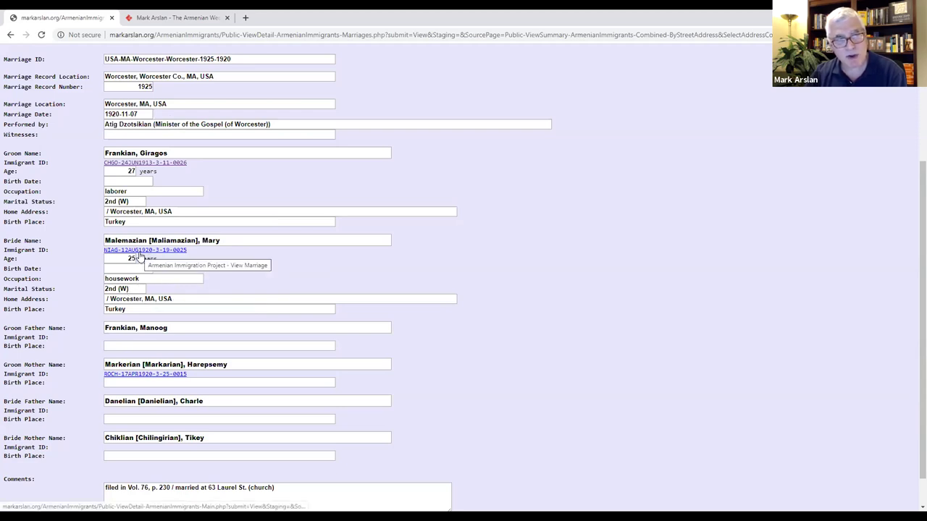
scroll(174, 260, "up", 3)
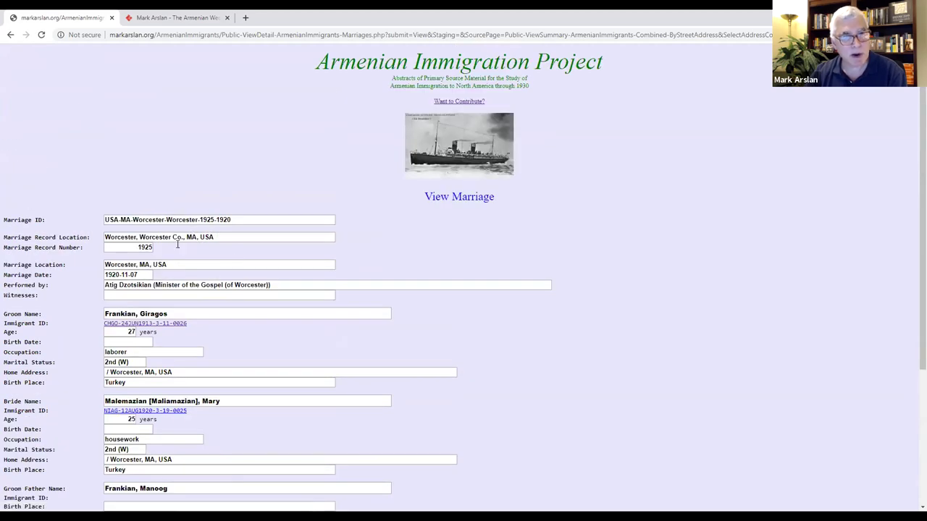
scroll(154, 275, "down", 1)
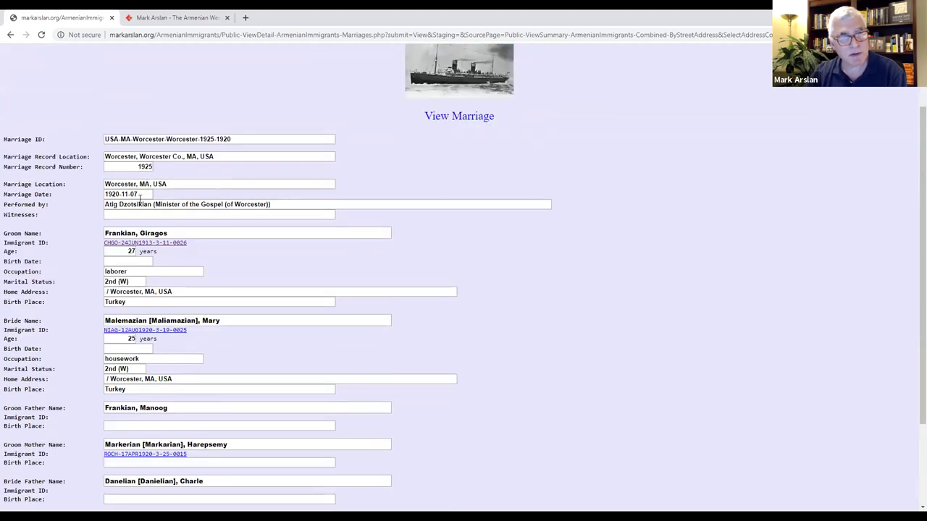
scroll(155, 215, "down", 2)
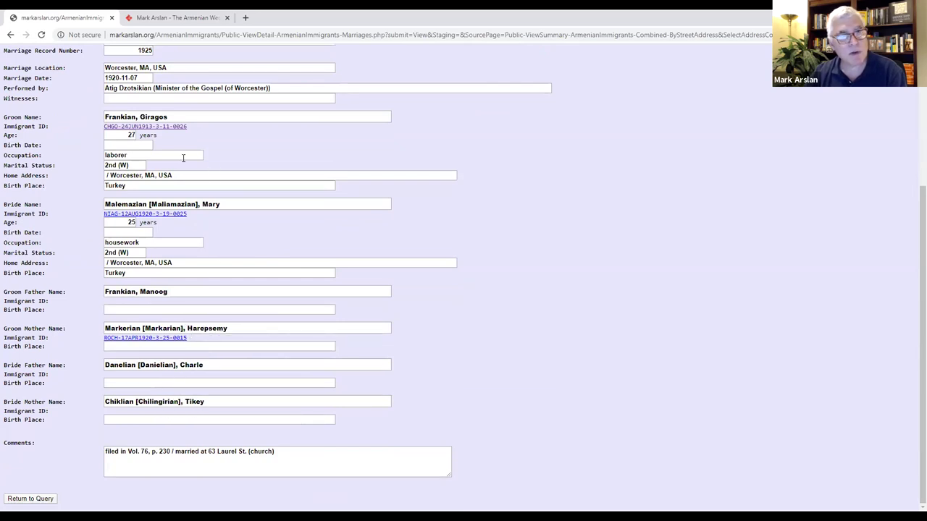
Step: Follow the groom's mother's Immigrant ID to her Rochambeau manifest entry, and examine her personal details, joining relative and linked marriage record
left_click(162, 338)
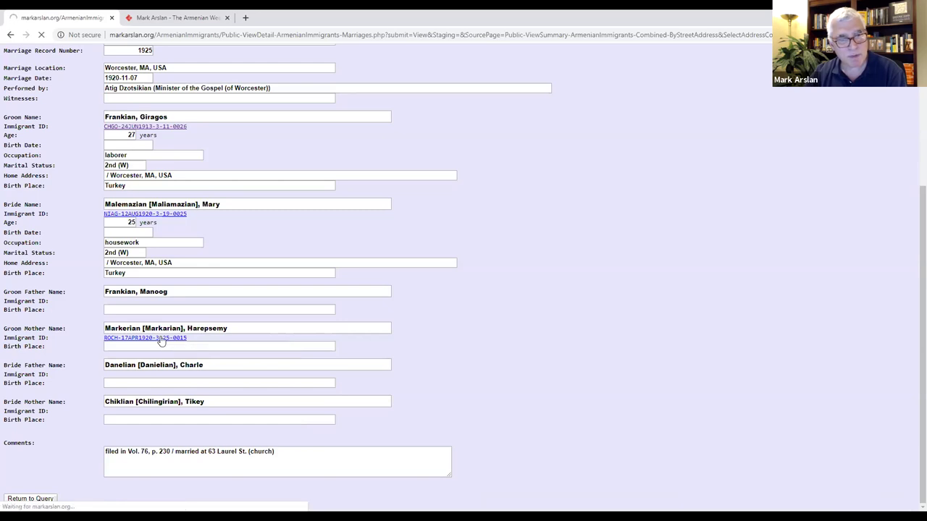
scroll(279, 334, "down", 3)
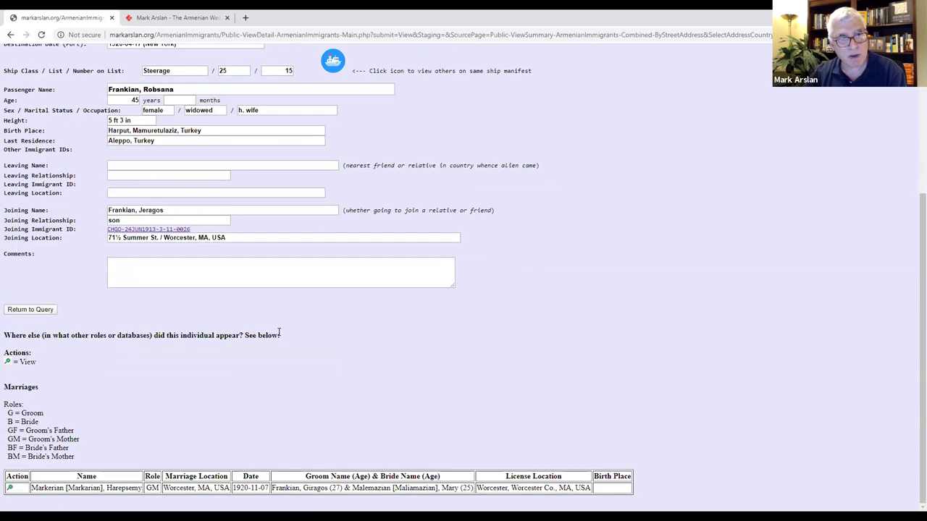
scroll(279, 334, "up", 2)
scroll(231, 265, "down", 2)
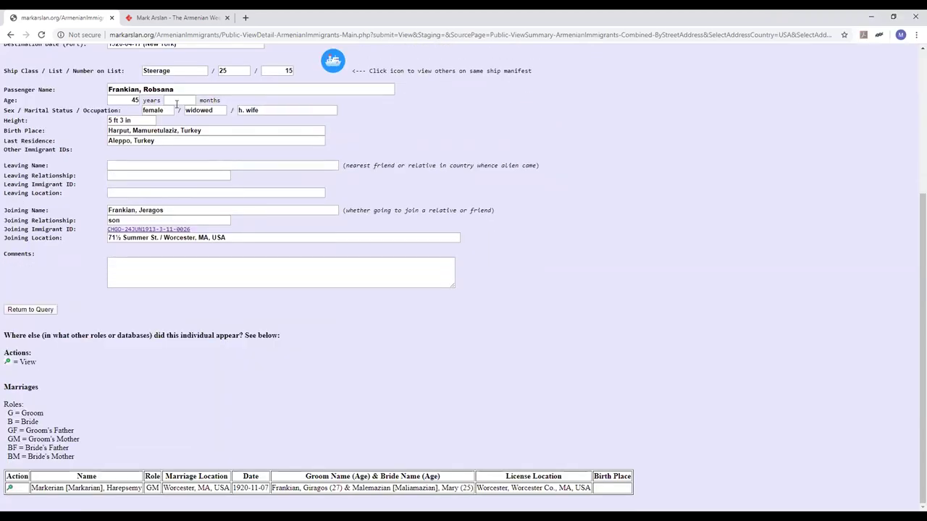
scroll(216, 138, "up", 1)
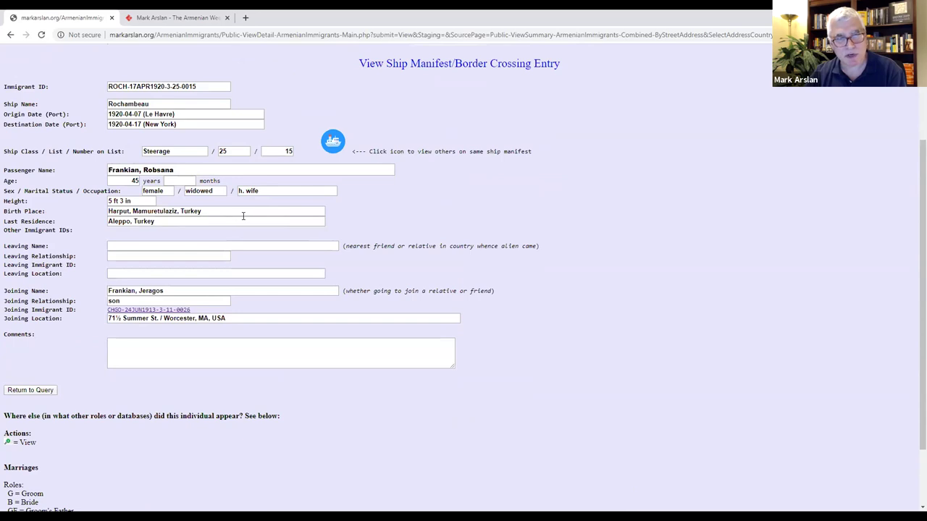
scroll(215, 275, "down", 1)
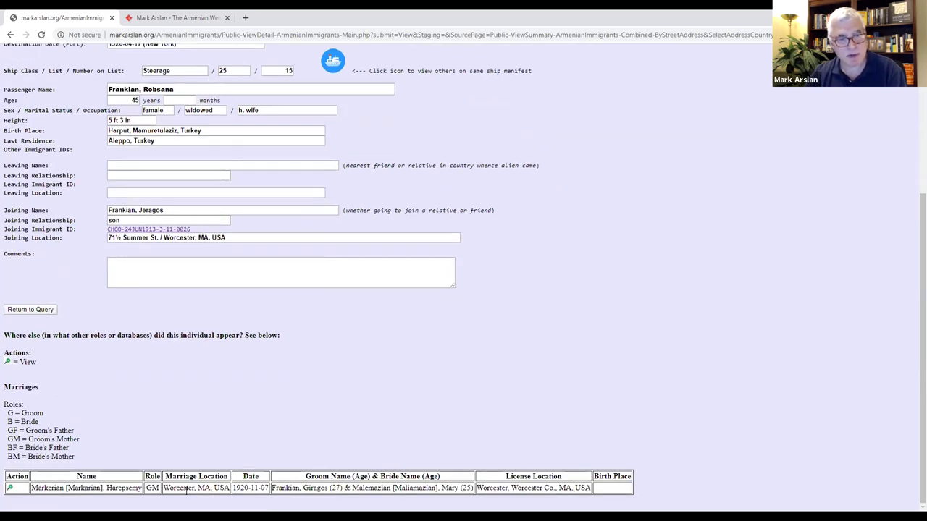
scroll(245, 354, "up", 2)
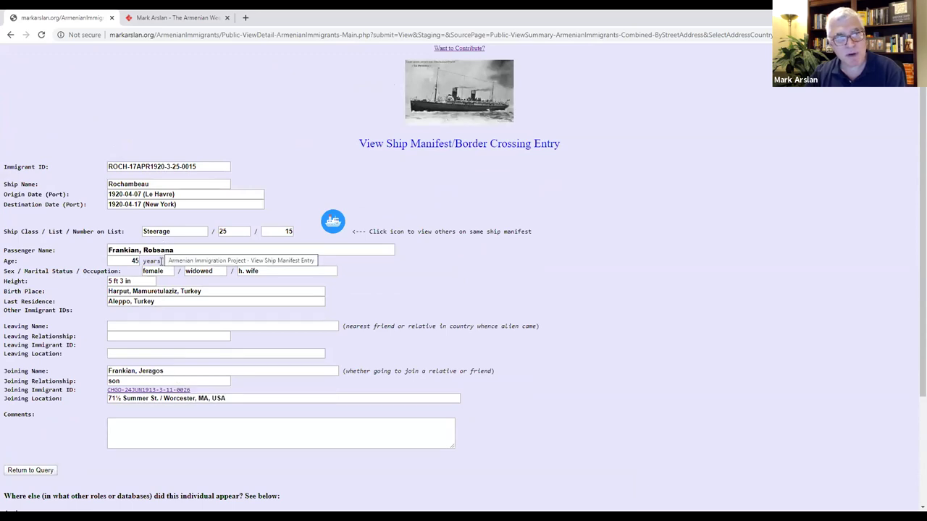
Step: List the other passengers on the same 1920-04-17 Rochambeau manifest, and return to the beginning of the destination date query page
left_click(332, 223)
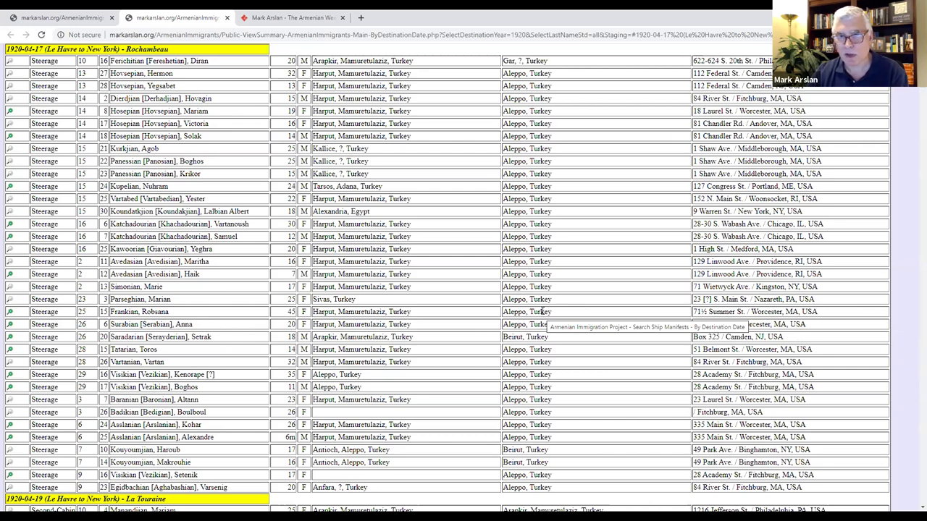
scroll(541, 311, "up", 5)
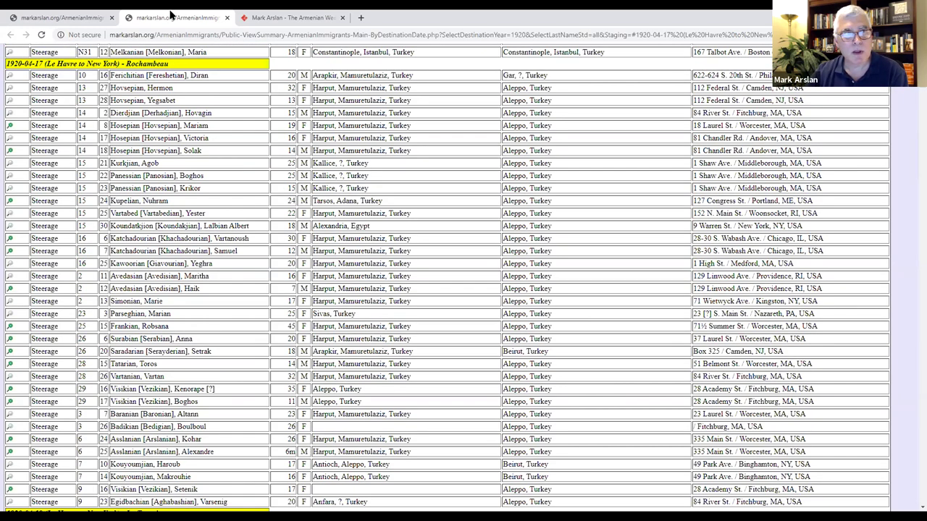
scroll(53, 51, "up", 6)
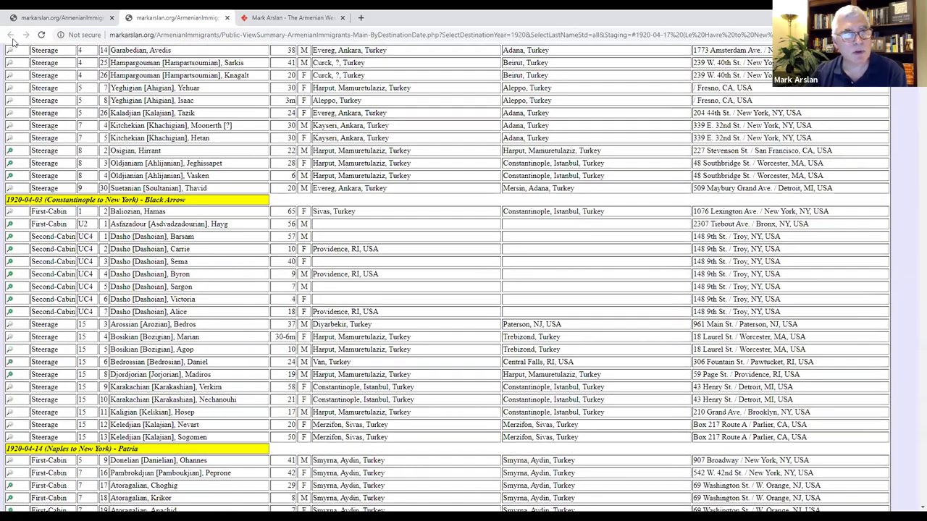
scroll(255, 226, "up", 8)
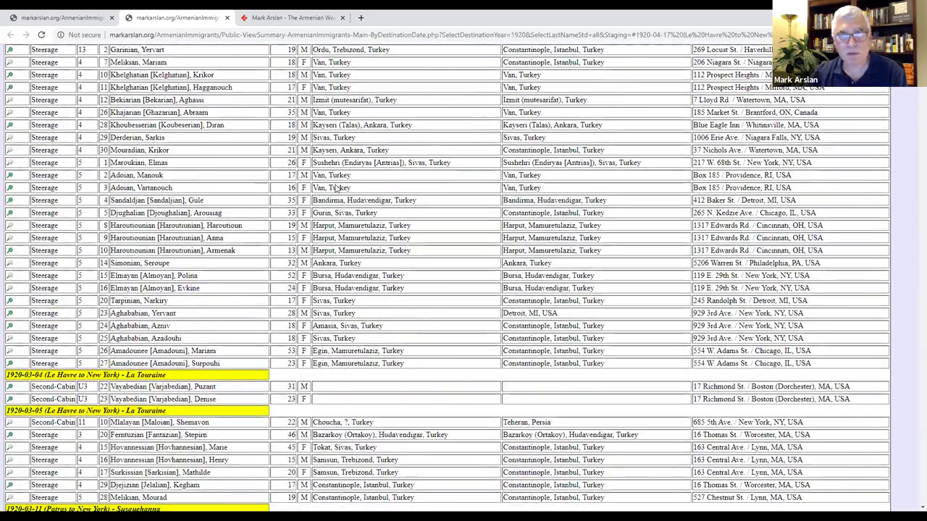
scroll(335, 187, "up", 15)
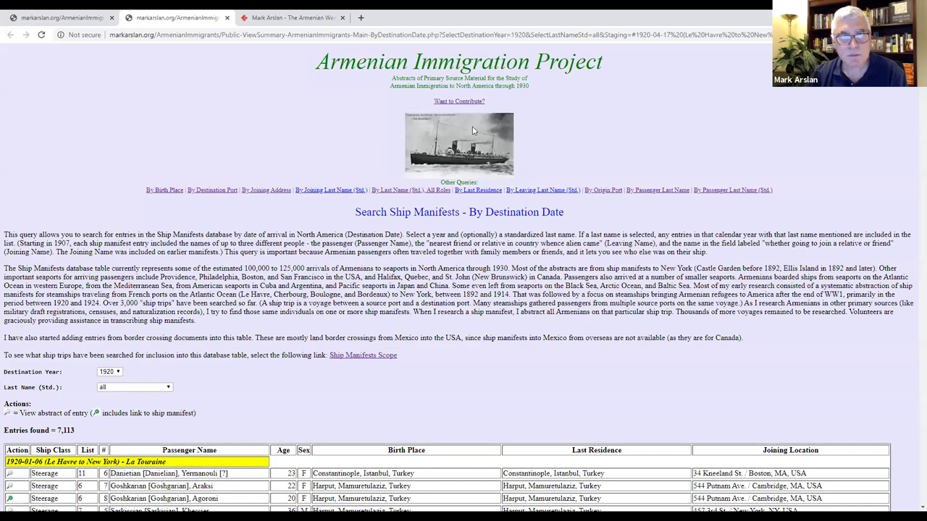
Step: Open the Project Reports & Queries page and examine the available queries and reports from ads through ship manifests
left_click(433, 173)
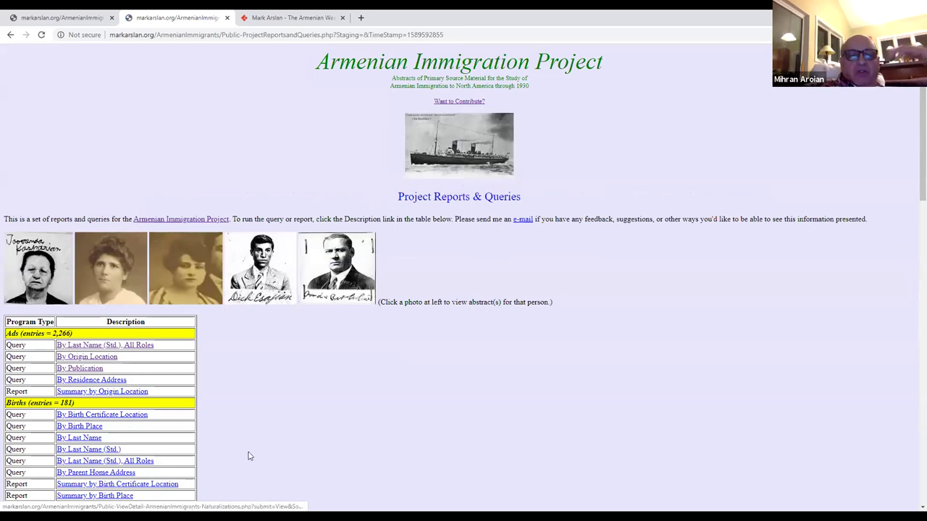
scroll(248, 456, "down", 3)
scroll(270, 426, "up", 3)
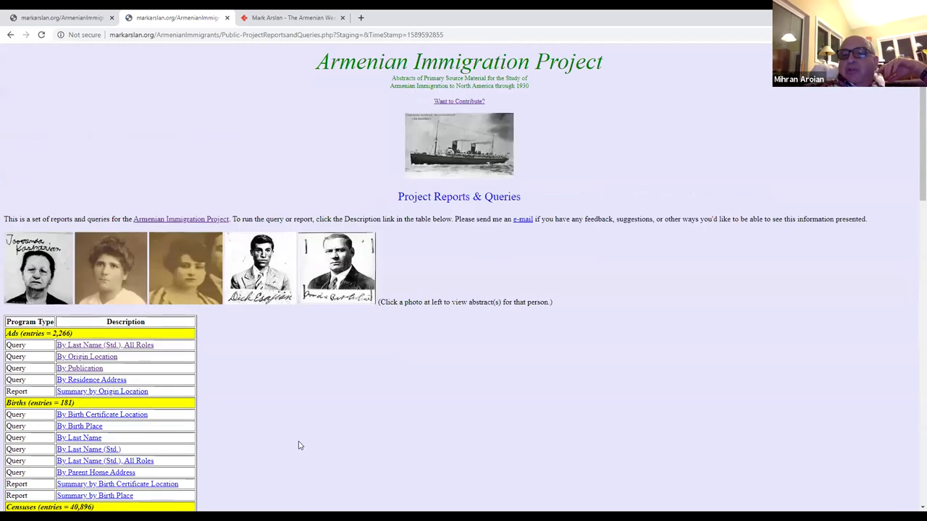
scroll(297, 444, "down", 2)
scroll(298, 442, "up", 2)
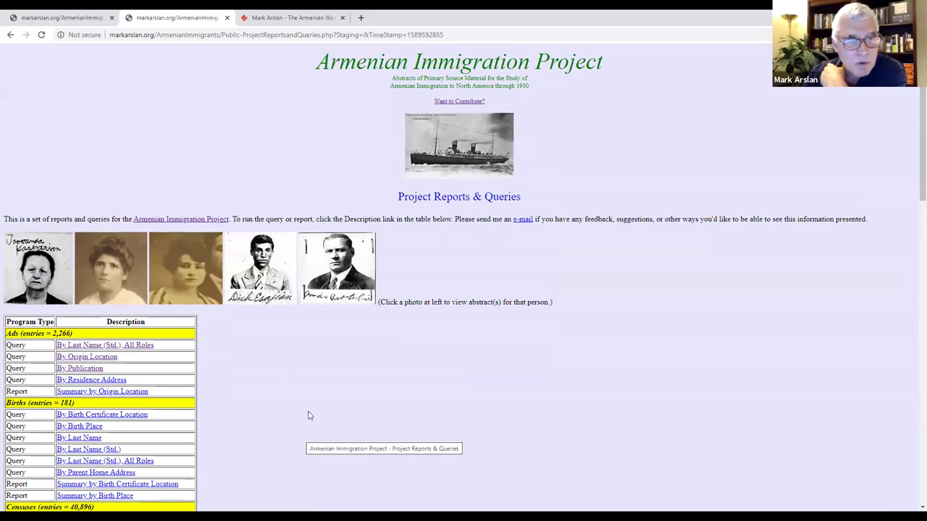
scroll(341, 365, "down", 2)
scroll(377, 317, "up", 2)
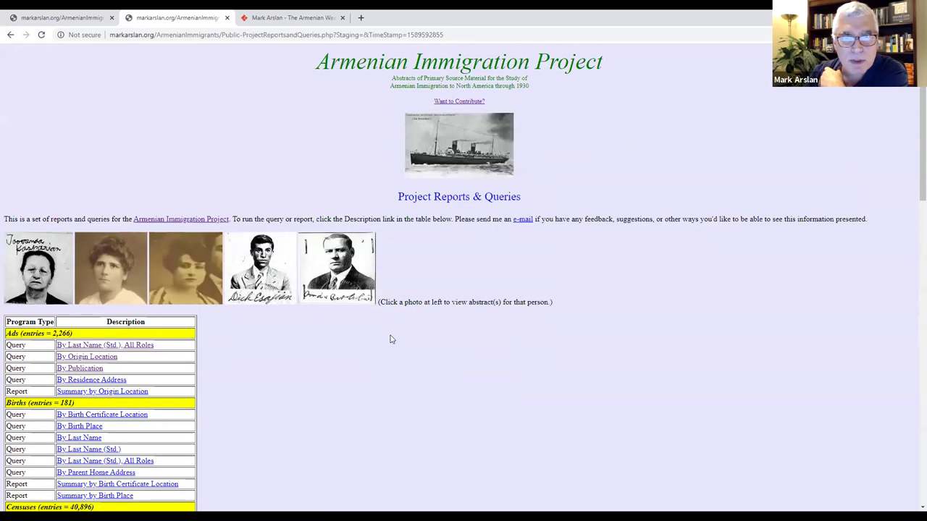
scroll(410, 352, "down", 5)
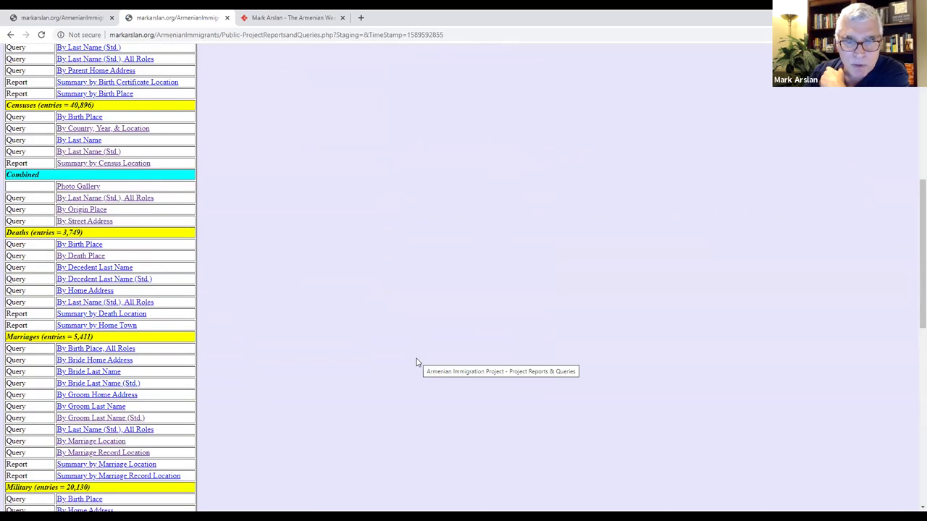
scroll(364, 338, "down", 9)
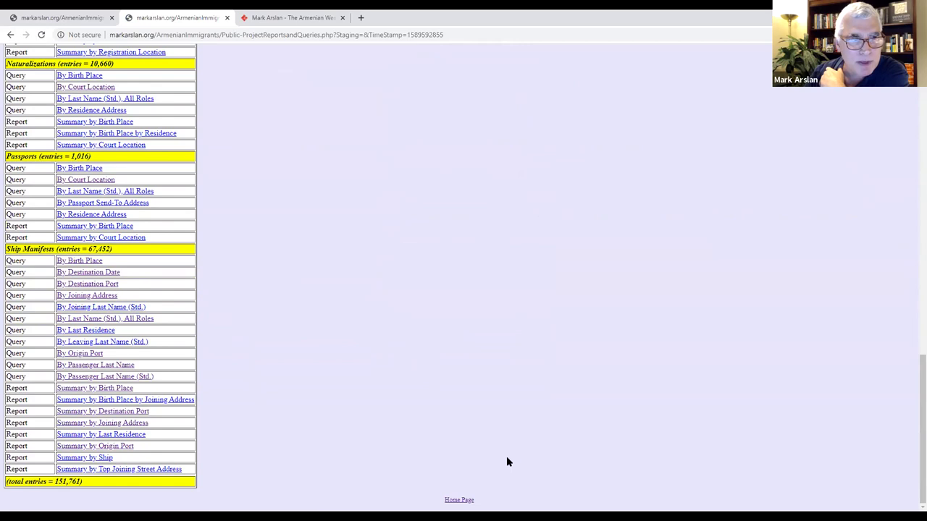
Step: Open the project's home page and find the Related Projects section on military draft registration and attestation
left_click(459, 501)
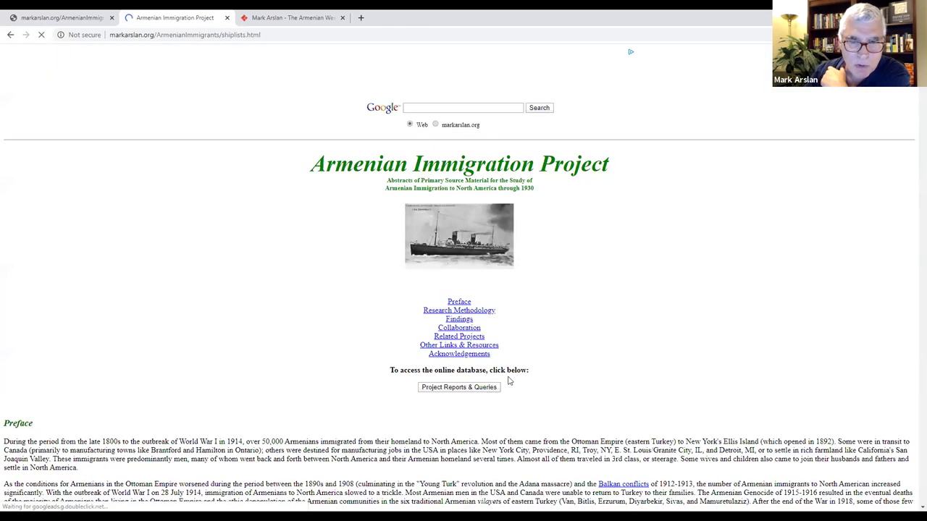
scroll(768, 249, "down", 6)
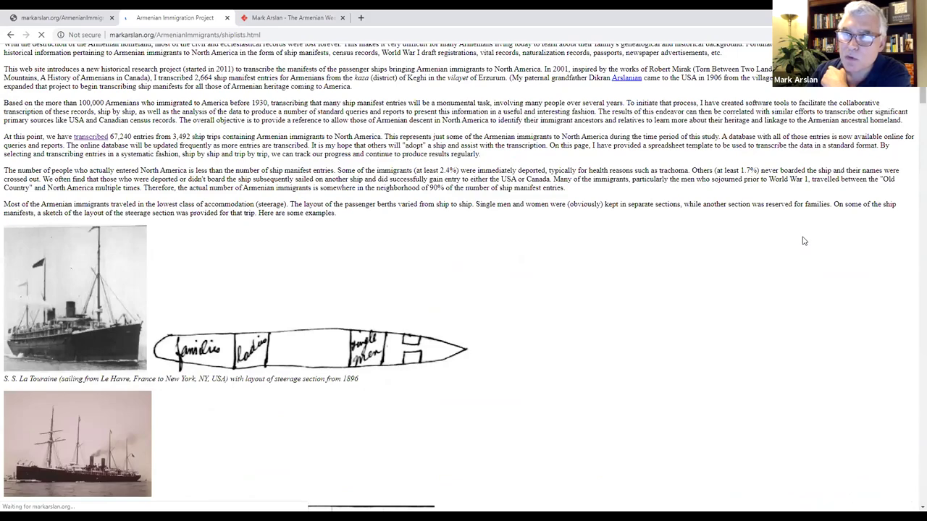
left_click_drag(914, 109, 912, 321)
scroll(51, 315, "up", 3)
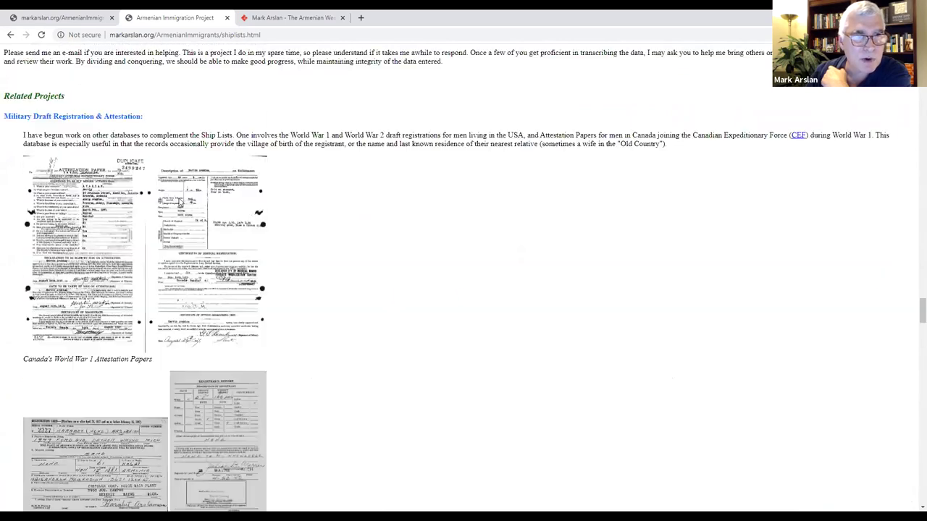
Step: Look through the military draft registration and marriages sections, and locate the military section's Export of Entire Database link
scroll(70, 268, "down", 2)
scroll(70, 268, "down", 4)
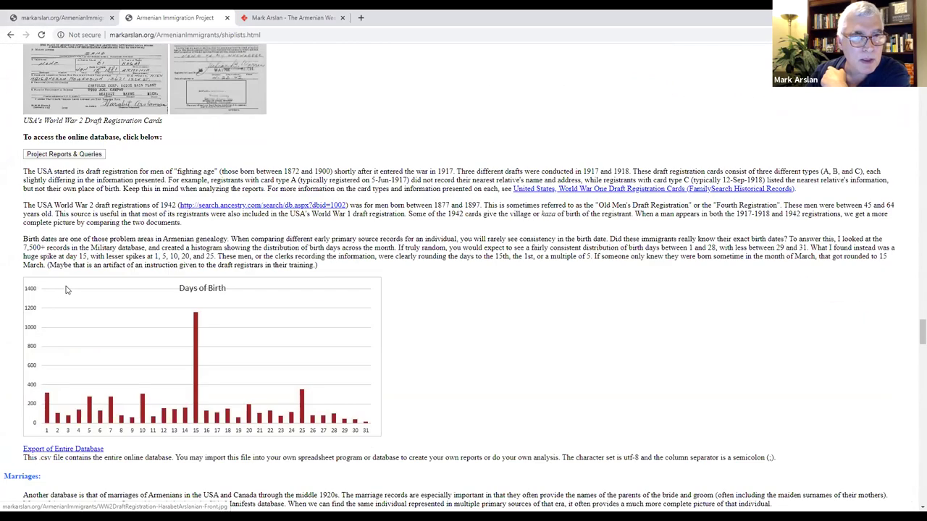
scroll(199, 275, "up", 2)
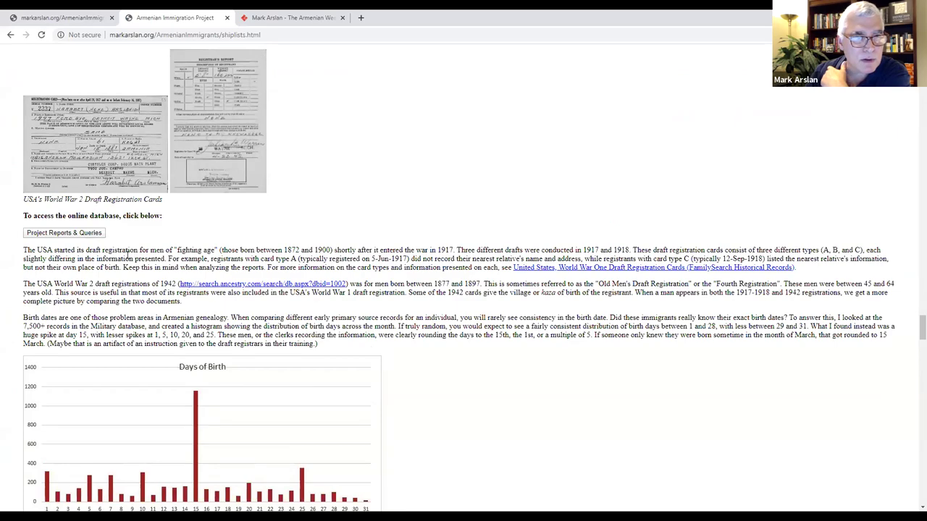
scroll(132, 247, "down", 5)
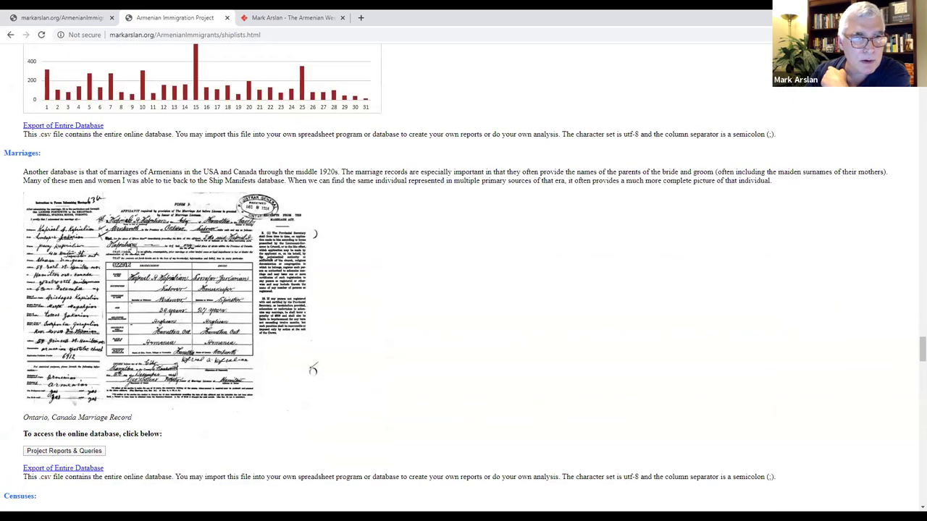
scroll(95, 318, "up", 3)
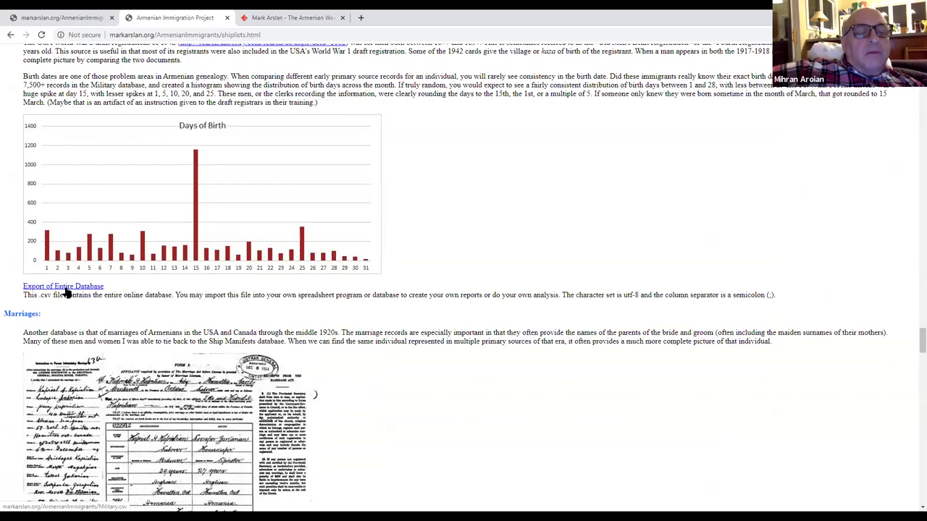
Step: Look through the marriages, censuses and military draft registration sections for database access and export links, and return to the Findings section
scroll(127, 344, "down", 7)
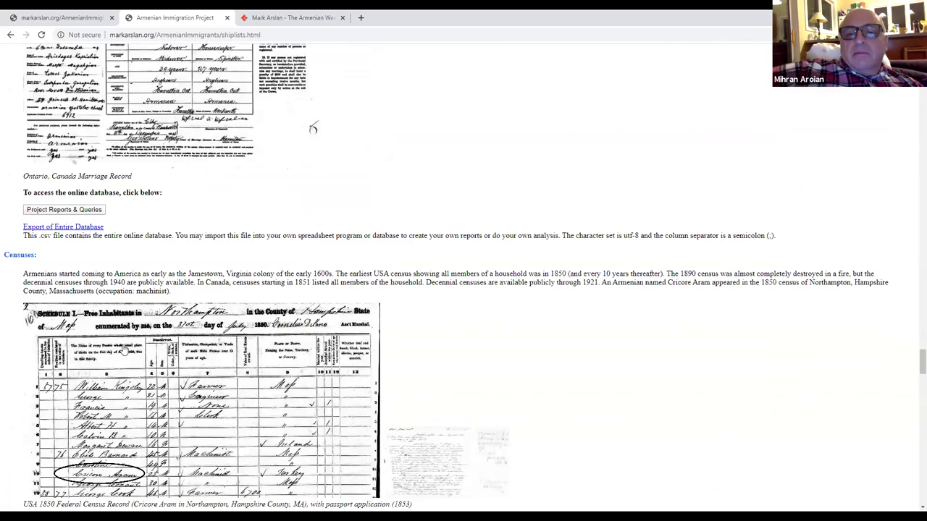
scroll(132, 351, "up", 20)
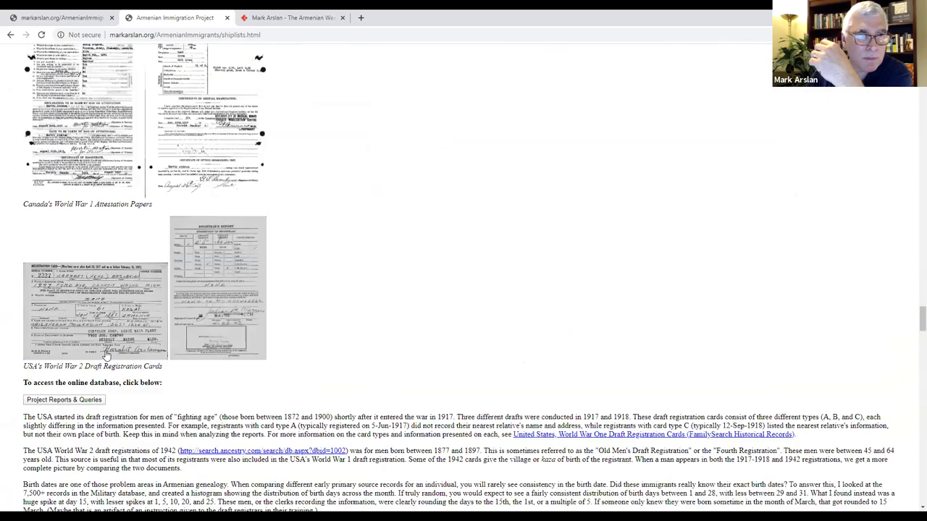
scroll(104, 354, "down", 3)
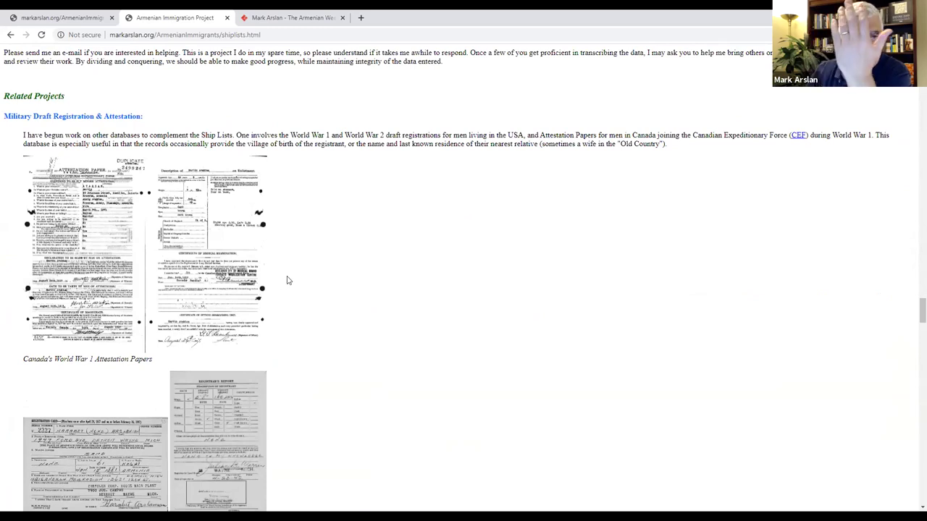
scroll(302, 290, "down", 3)
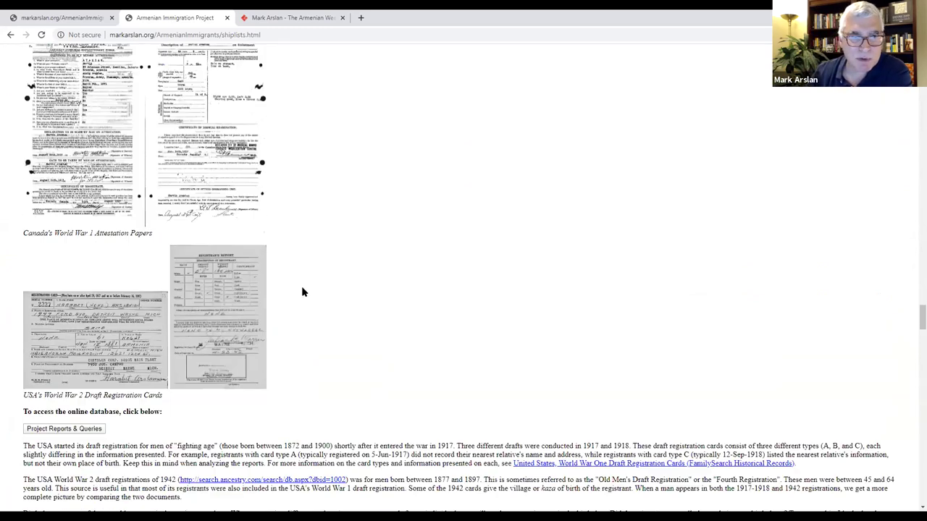
scroll(340, 301, "up", 20)
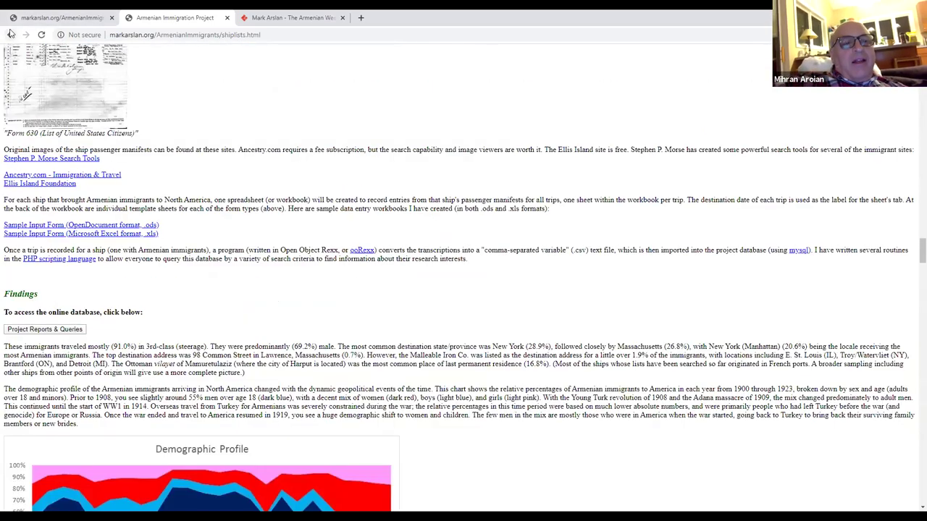
left_click(10, 36)
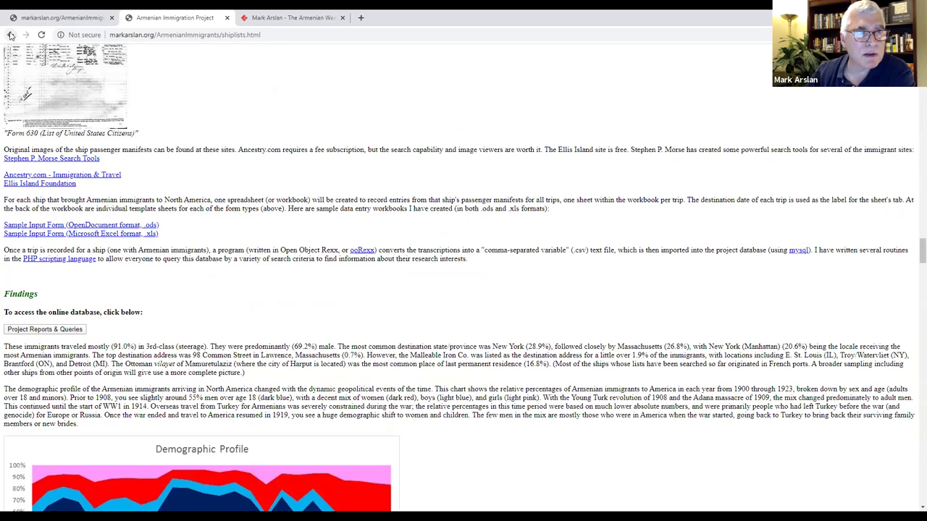